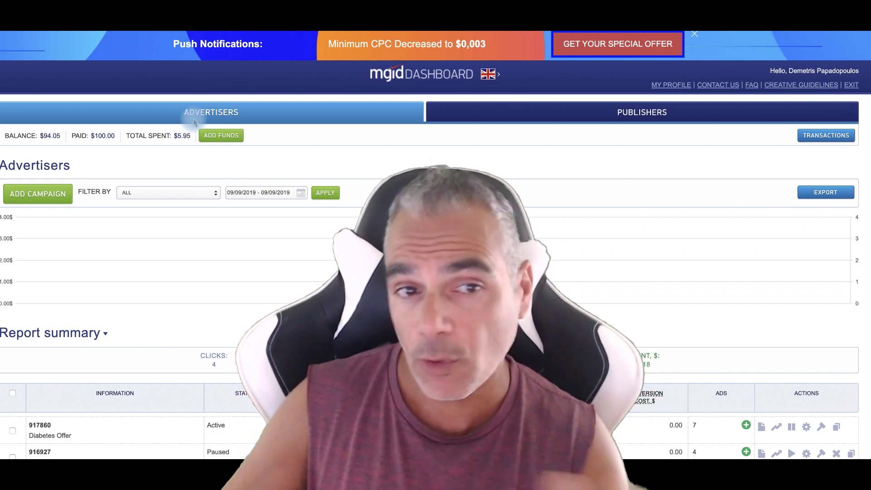
{"action": "scroll", "coordinate": [260, 239], "scroll_direction": "down", "scroll_amount": 3}
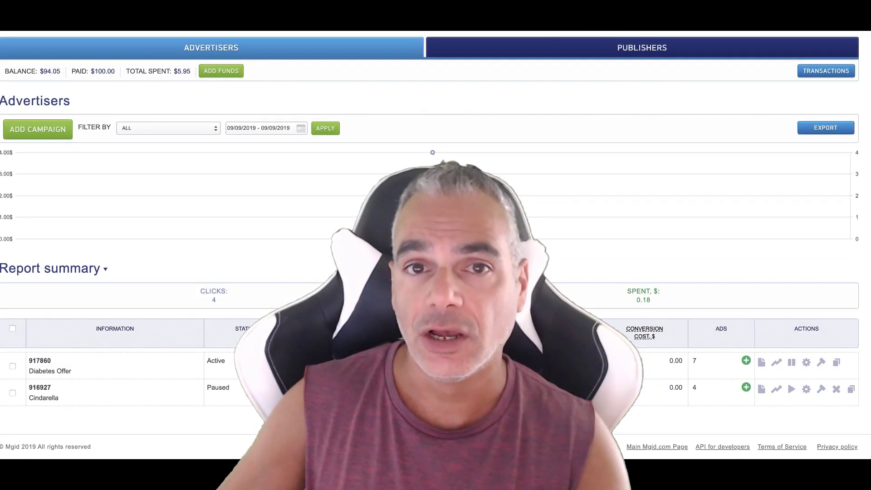
{"action": "scroll", "coordinate": [261, 239], "scroll_direction": "up", "scroll_amount": 3}
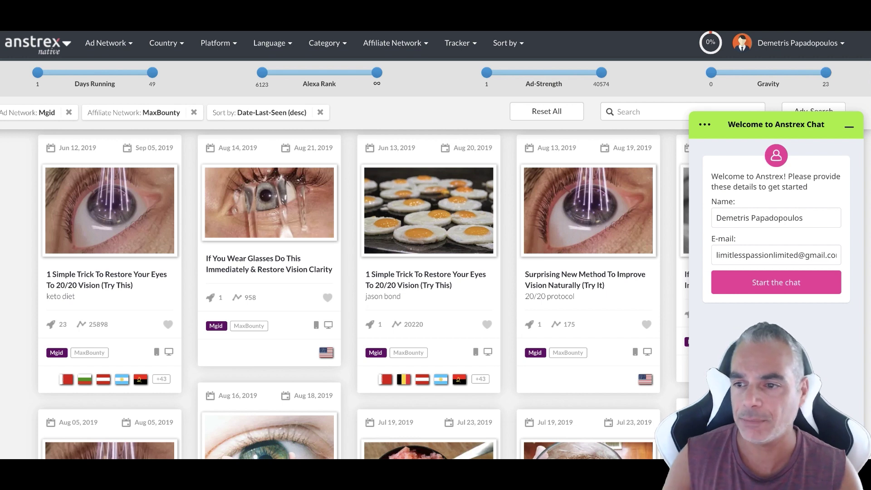
Minimize the Anstrex chat window and check the affiliate network, ad network and sort-order options for filtering the ads.
{"action": "left_click", "coordinate": [849, 126]}
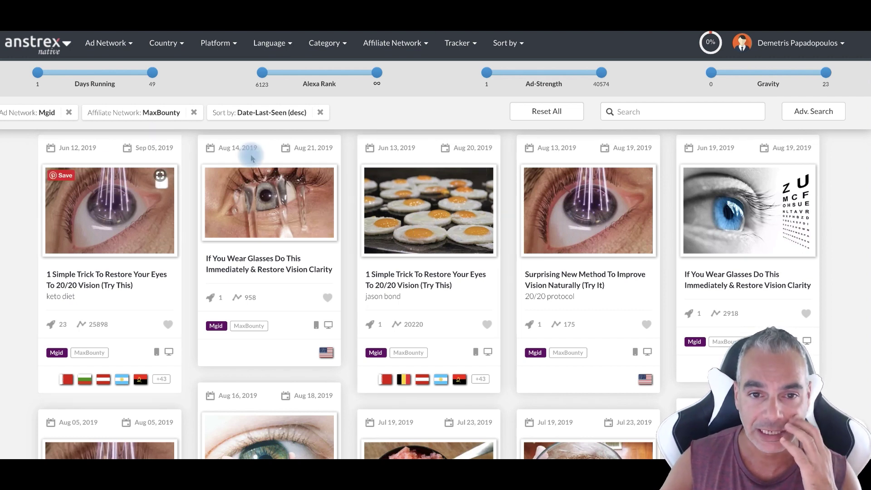
{"action": "left_click", "coordinate": [431, 46]}
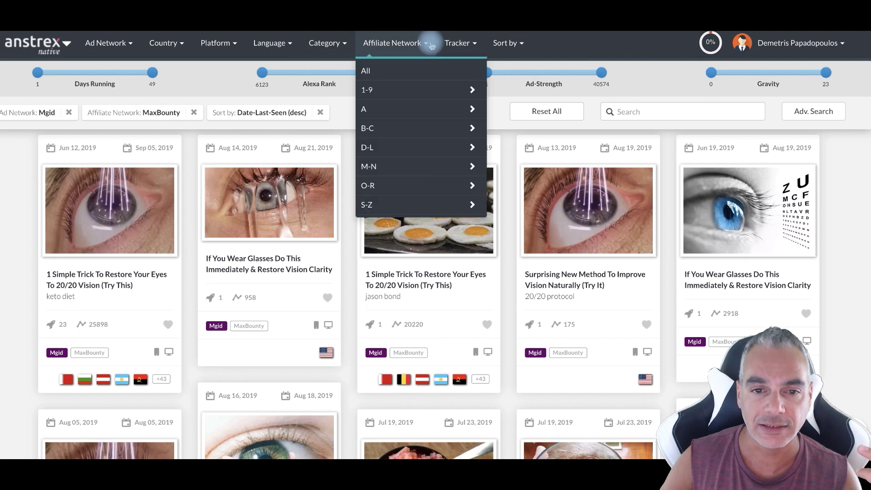
{"action": "mouse_move", "coordinate": [468, 167]}
{"action": "left_click", "coordinate": [528, 224]}
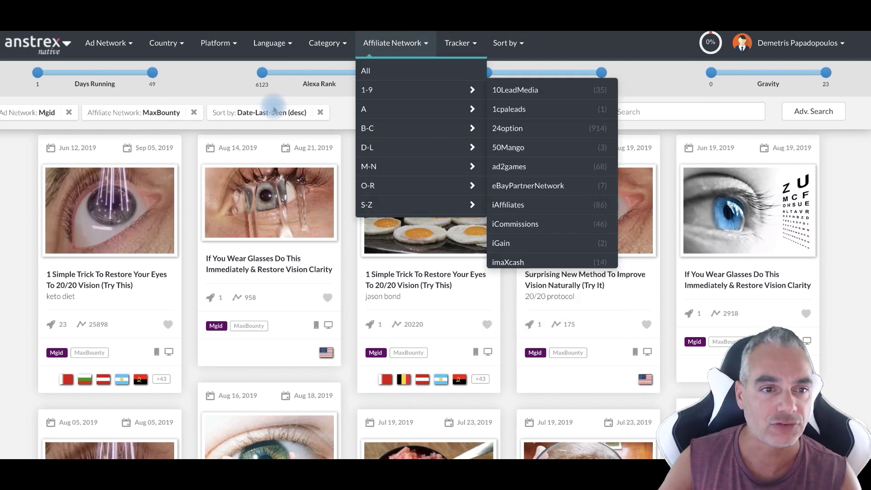
{"action": "left_click", "coordinate": [114, 44]}
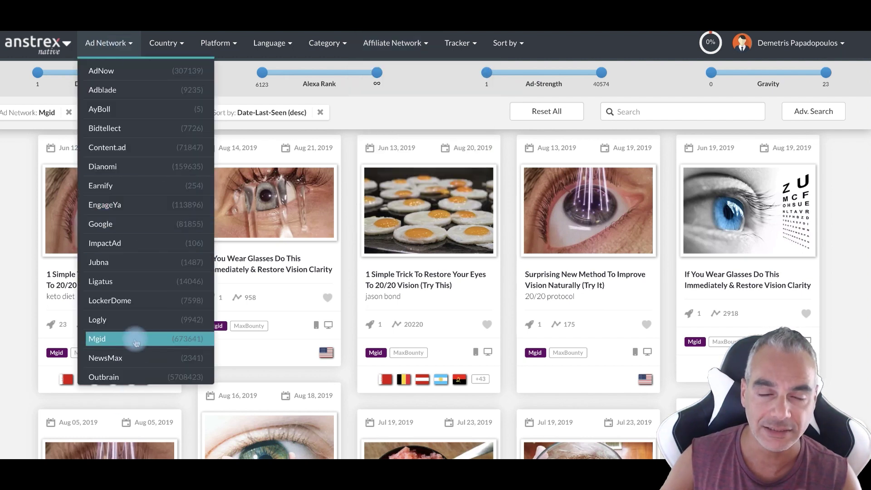
{"action": "left_click", "coordinate": [244, 73]}
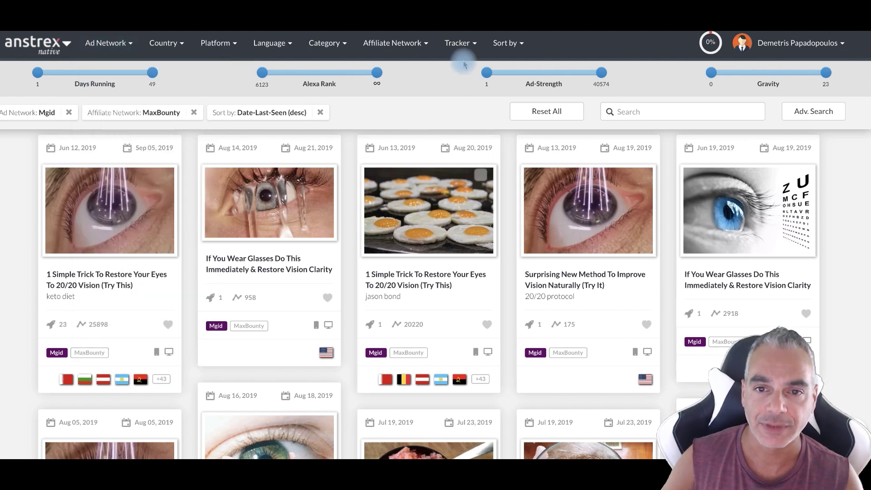
{"action": "left_click", "coordinate": [523, 44]}
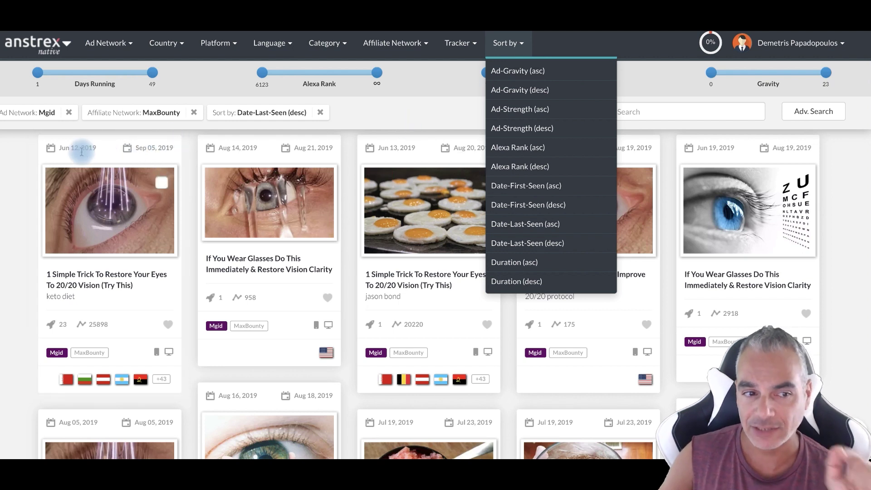
{"action": "left_click", "coordinate": [19, 162]}
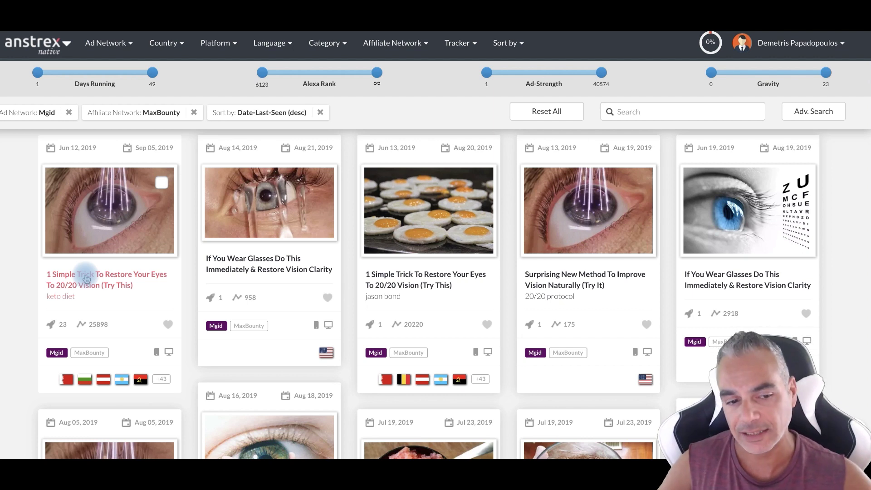
Open the first "1 Simple Trick To Restore Your Eyes To 20/20 Vision (Try This)" ad's details and visit its landing page.
{"action": "left_click", "coordinate": [122, 278]}
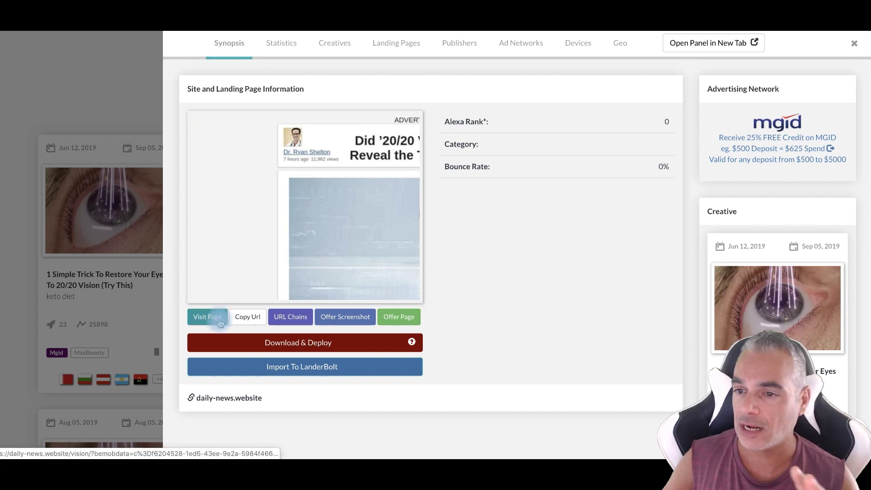
{"action": "scroll", "coordinate": [269, 312], "scroll_direction": "down", "scroll_amount": 2}
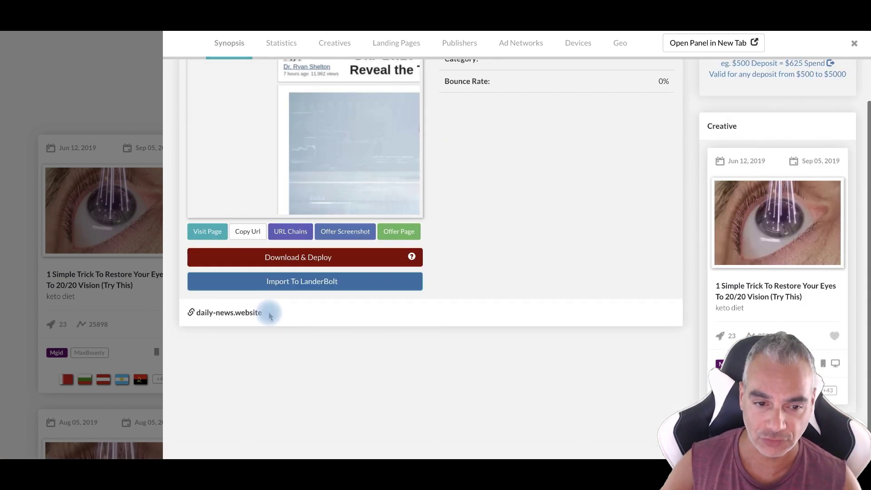
{"action": "scroll", "coordinate": [270, 316], "scroll_direction": "up", "scroll_amount": 1}
{"action": "left_click", "coordinate": [210, 292]}
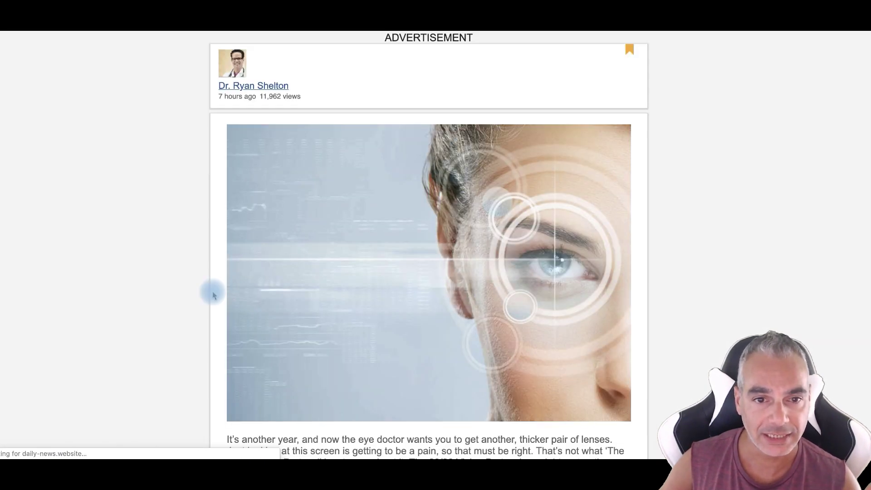
Review the vision advertorial and the offer video behind its Watch Now link, and return to the ad results.
{"action": "scroll", "coordinate": [482, 262], "scroll_direction": "down", "scroll_amount": 8}
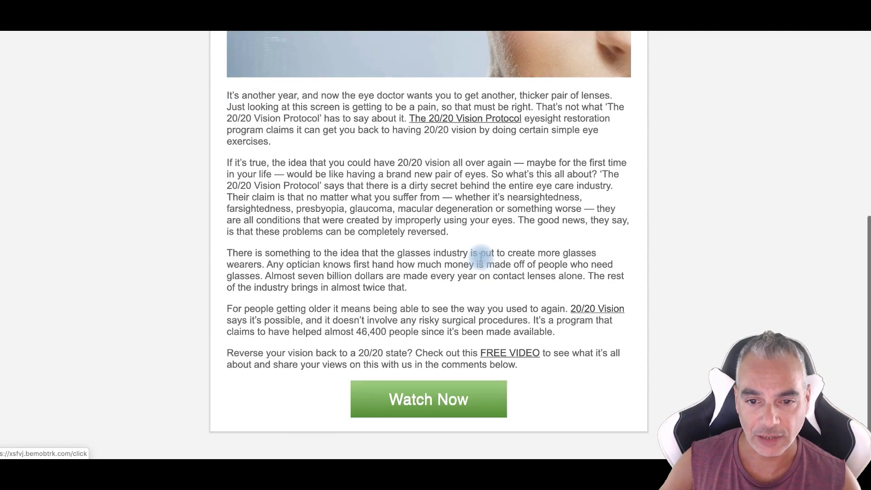
{"action": "scroll", "coordinate": [481, 259], "scroll_direction": "up", "scroll_amount": 8}
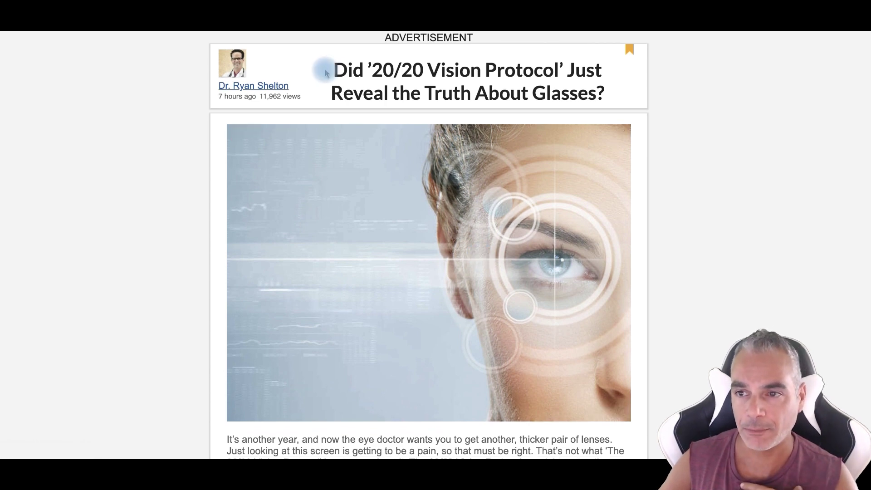
{"action": "scroll", "coordinate": [454, 256], "scroll_direction": "down", "scroll_amount": 7}
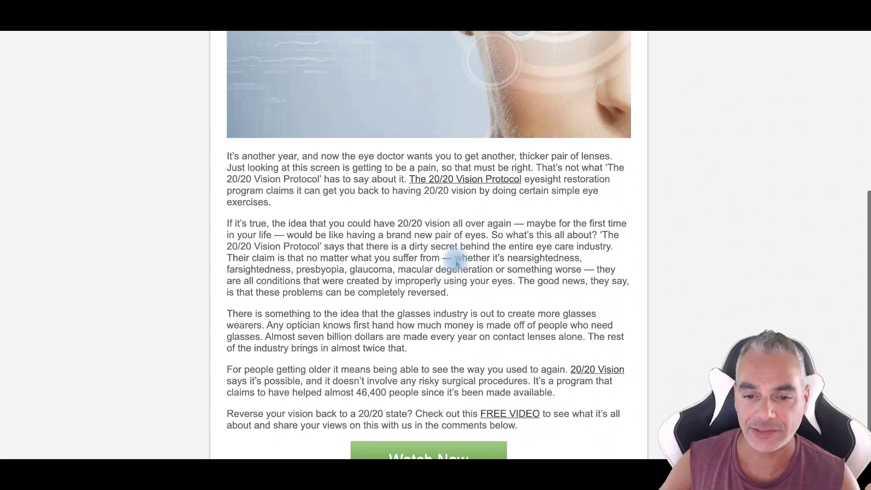
{"action": "scroll", "coordinate": [456, 261], "scroll_direction": "up", "scroll_amount": 7}
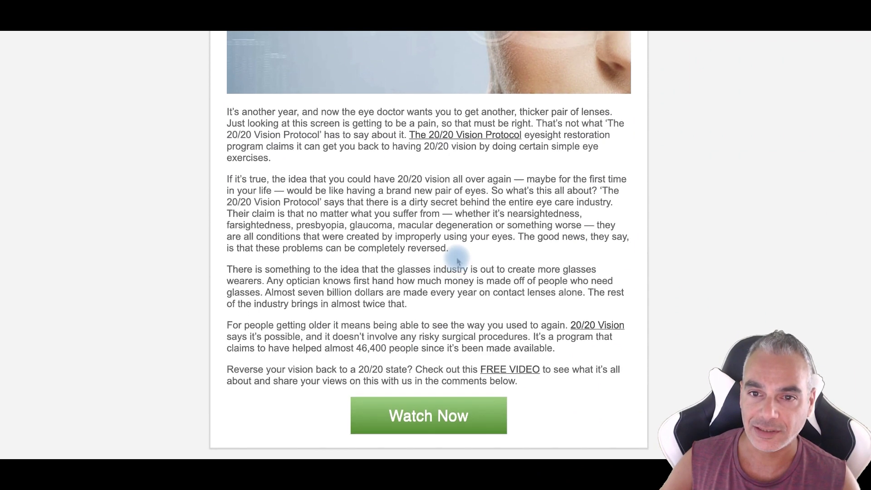
{"action": "scroll", "coordinate": [457, 261], "scroll_direction": "down", "scroll_amount": 4}
{"action": "scroll", "coordinate": [457, 262], "scroll_direction": "down", "scroll_amount": 3}
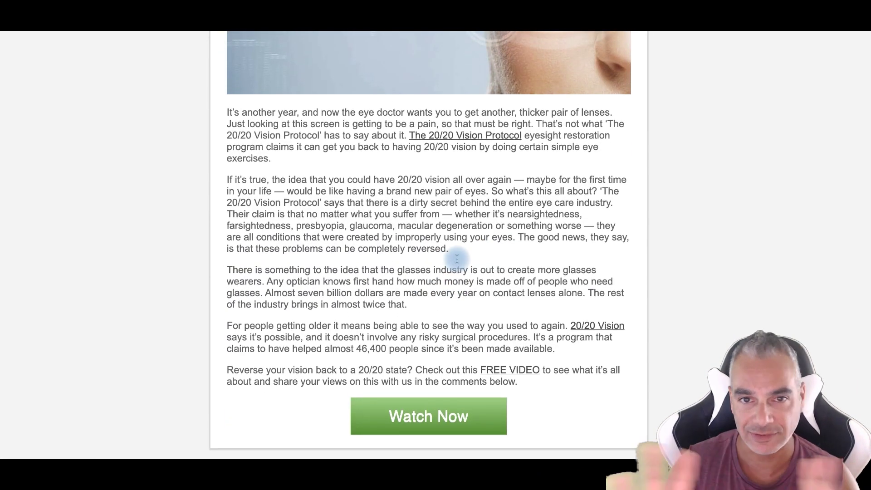
{"action": "left_click", "coordinate": [435, 415]}
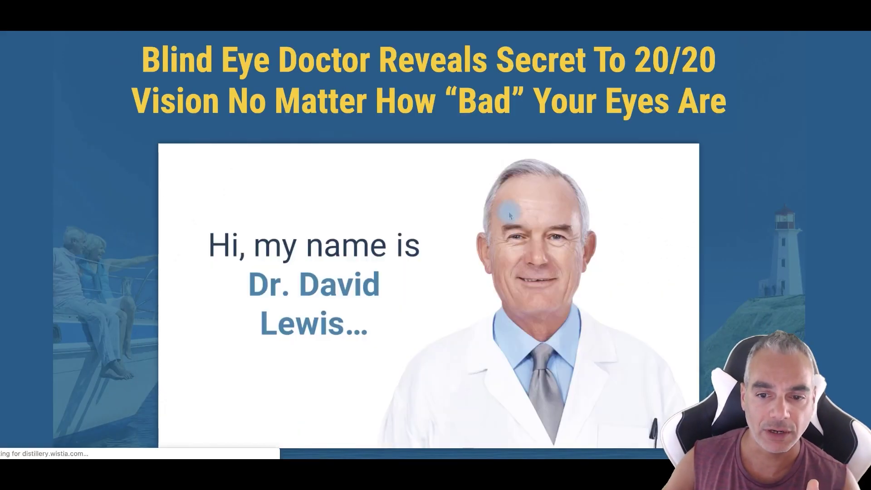
{"action": "key", "text": "ctrl+w"}
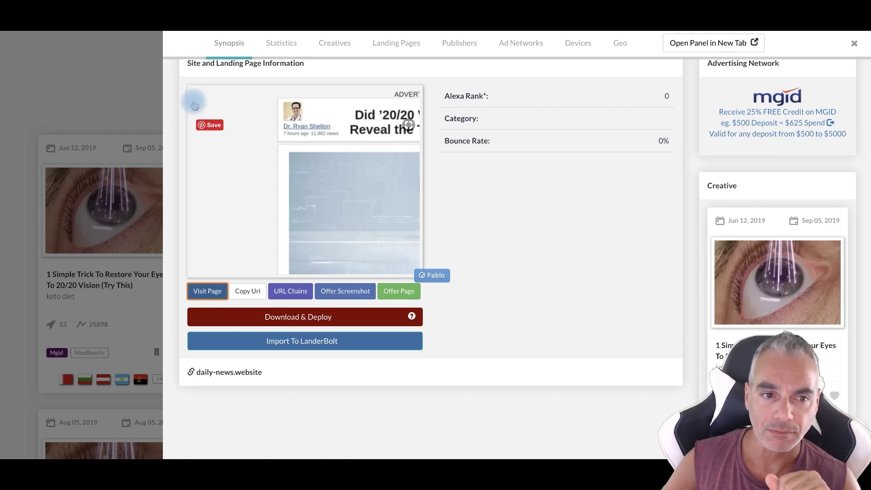
{"action": "left_click", "coordinate": [155, 90]}
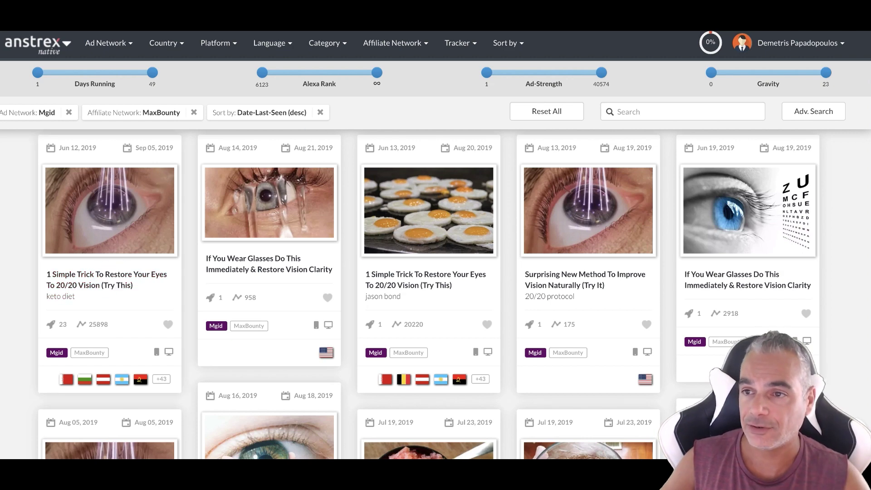
Open the iGloo funnel builder in a new browser tab.
{"action": "key", "text": "super+t"}
{"action": "type", "text": "lau"}
{"action": "key", "text": "Return"}
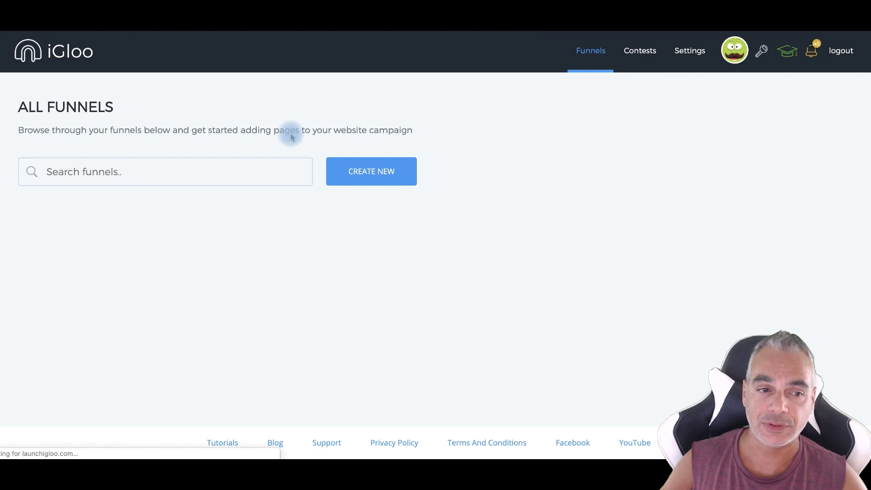
Find the Disability Guide Funnel in the list of all funnels and open it.
{"action": "scroll", "coordinate": [172, 248], "scroll_direction": "down", "scroll_amount": 10}
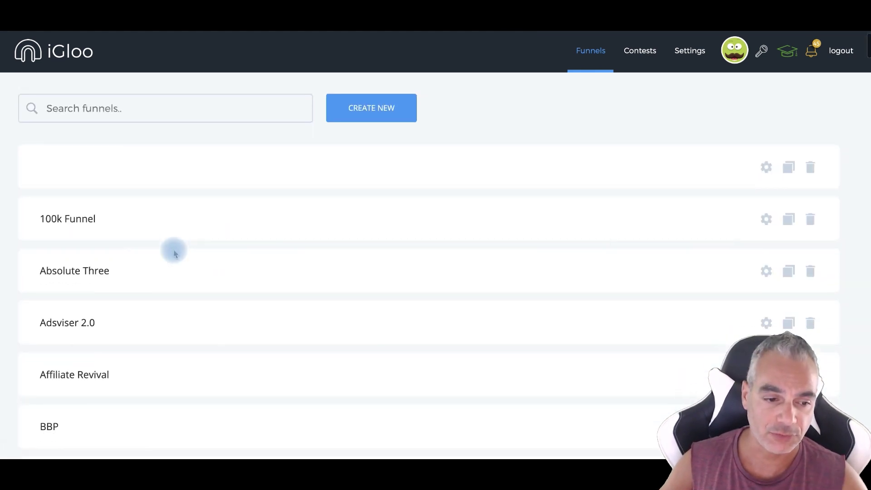
{"action": "scroll", "coordinate": [172, 247], "scroll_direction": "down", "scroll_amount": 15}
{"action": "scroll", "coordinate": [170, 248], "scroll_direction": "up", "scroll_amount": 5}
{"action": "scroll", "coordinate": [170, 246], "scroll_direction": "up", "scroll_amount": 15}
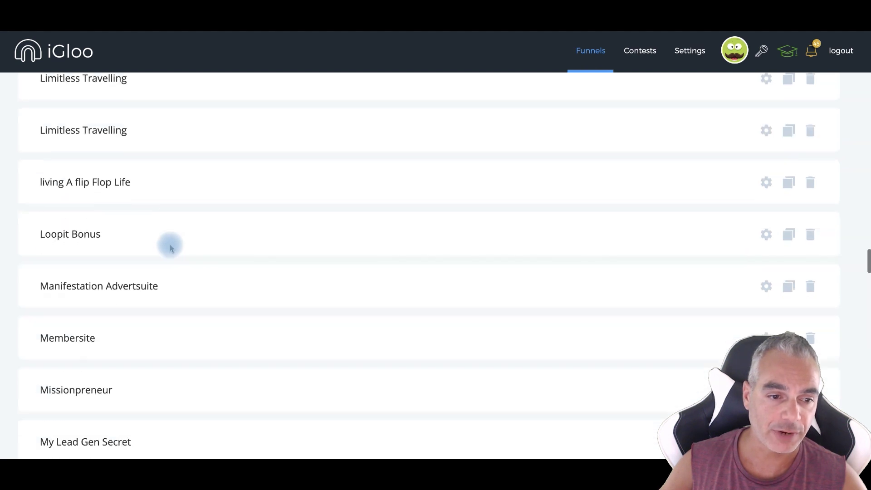
{"action": "scroll", "coordinate": [170, 244], "scroll_direction": "up", "scroll_amount": 12}
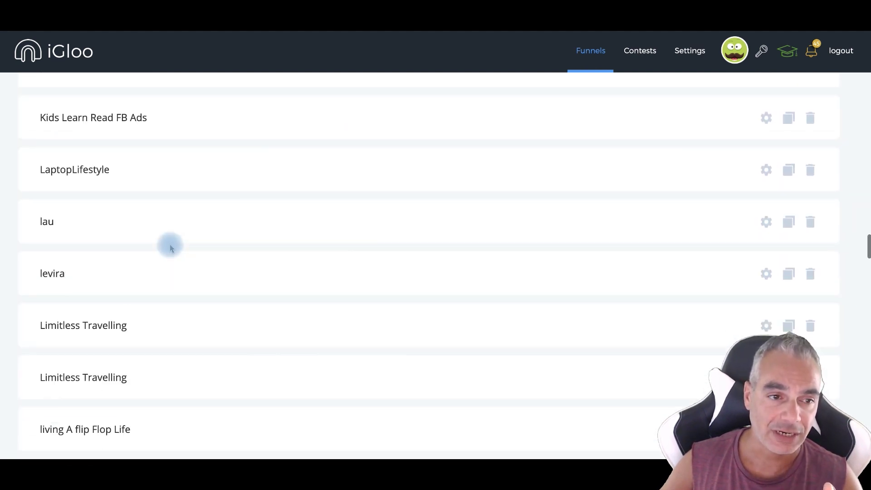
{"action": "scroll", "coordinate": [169, 245], "scroll_direction": "up", "scroll_amount": 10}
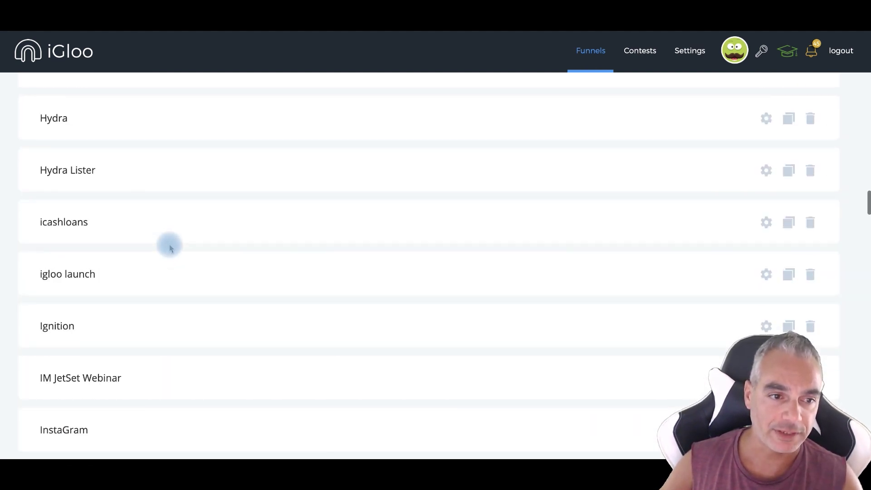
{"action": "scroll", "coordinate": [171, 247], "scroll_direction": "up", "scroll_amount": 8}
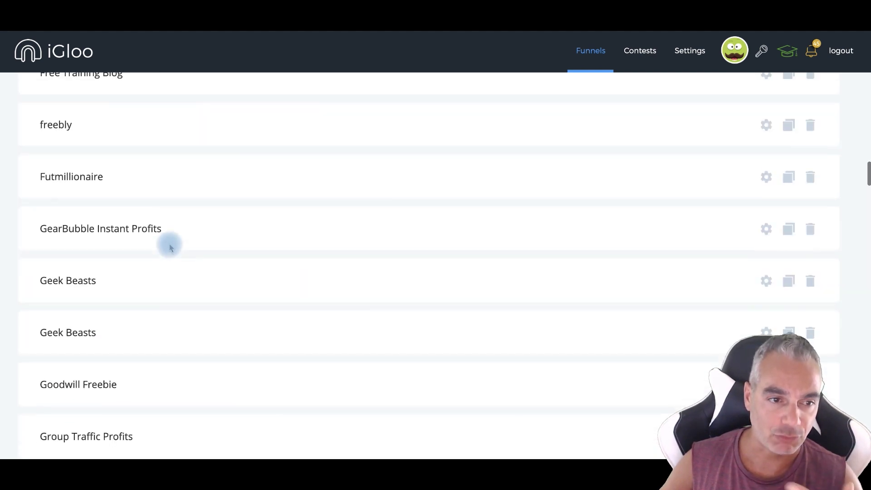
{"action": "scroll", "coordinate": [171, 247], "scroll_direction": "up", "scroll_amount": 2}
{"action": "scroll", "coordinate": [170, 245], "scroll_direction": "up", "scroll_amount": 2}
{"action": "scroll", "coordinate": [131, 145], "scroll_direction": "up", "scroll_amount": 10}
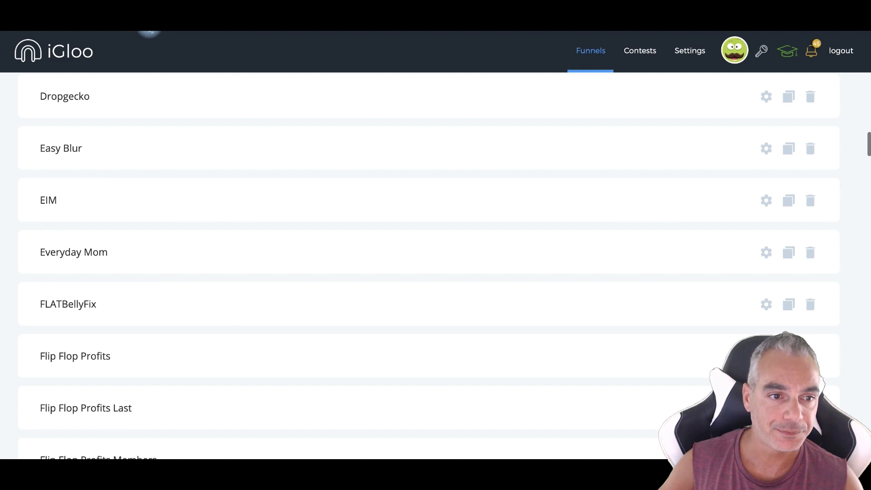
{"action": "left_click", "coordinate": [125, 208]}
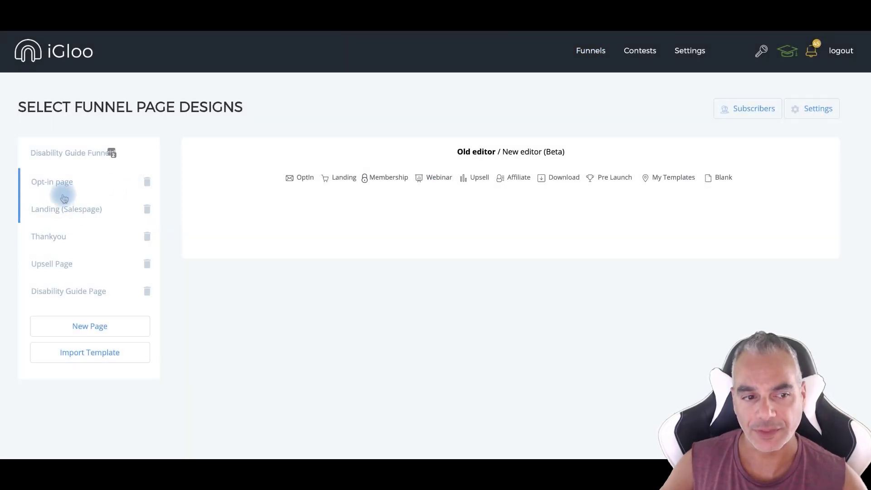
Select the Disability Guide Page in the funnel and open it for editing.
{"action": "left_click", "coordinate": [92, 294]}
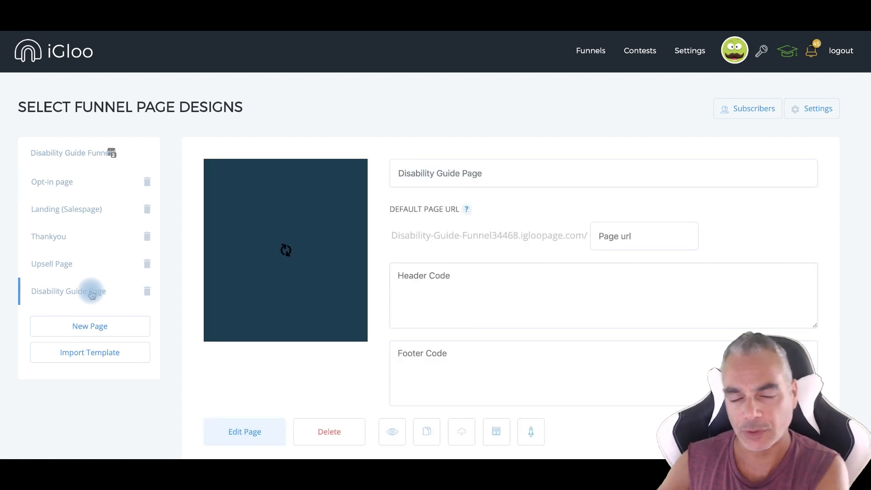
{"action": "scroll", "coordinate": [262, 352], "scroll_direction": "down", "scroll_amount": 1}
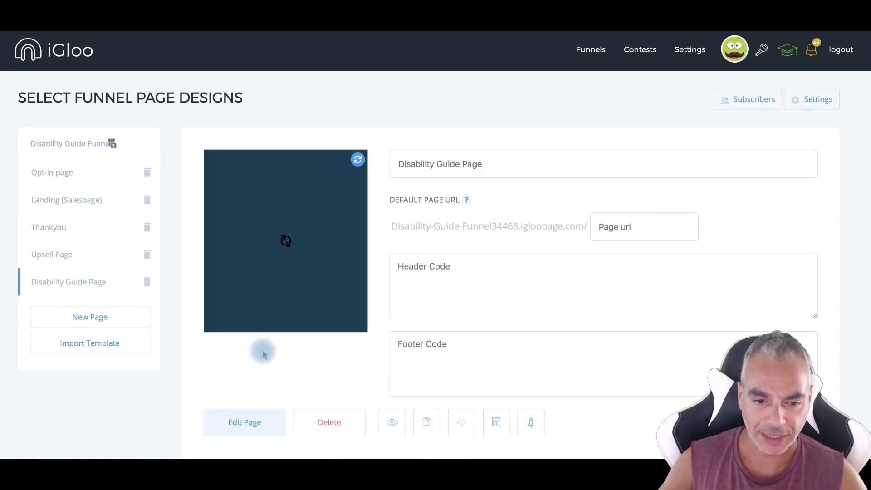
{"action": "left_click", "coordinate": [268, 424]}
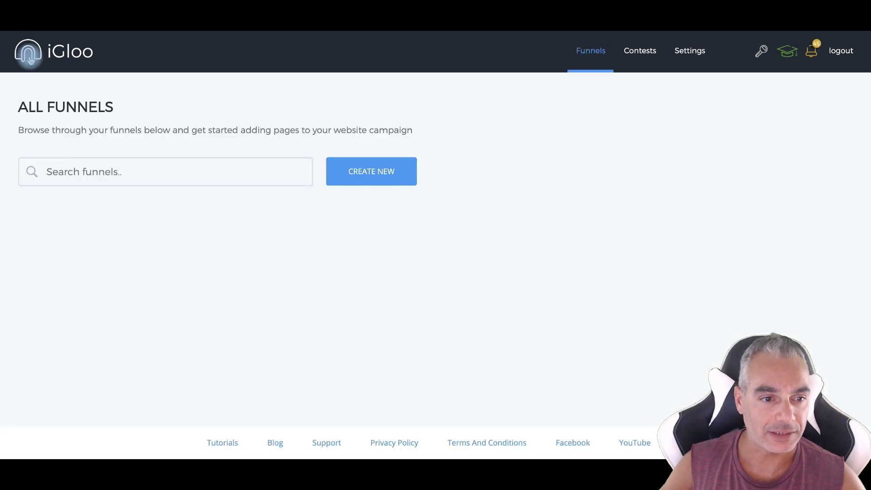
Find the Diabetes MGID Funnel in the list of all funnels and open it.
{"action": "scroll", "coordinate": [210, 312], "scroll_direction": "down", "scroll_amount": 20}
{"action": "scroll", "coordinate": [210, 311], "scroll_direction": "down", "scroll_amount": 12}
{"action": "scroll", "coordinate": [91, 280], "scroll_direction": "up", "scroll_amount": 7}
{"action": "scroll", "coordinate": [91, 280], "scroll_direction": "up", "scroll_amount": 9}
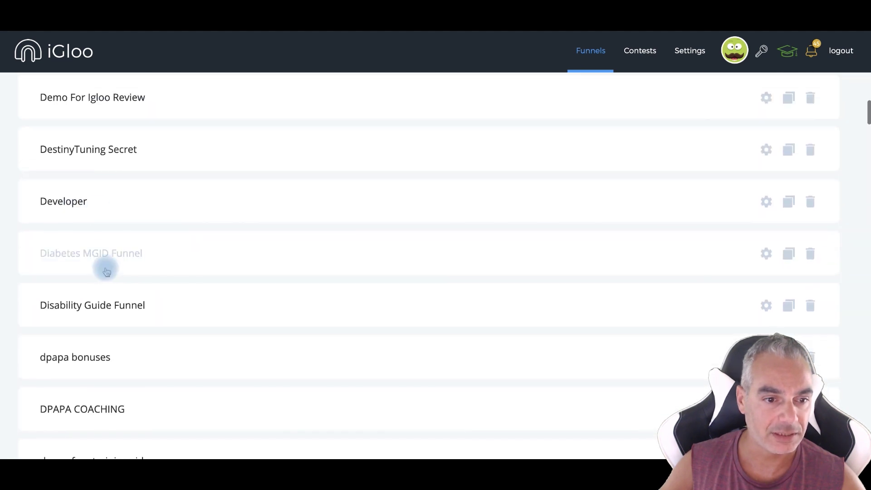
{"action": "left_click", "coordinate": [74, 251]}
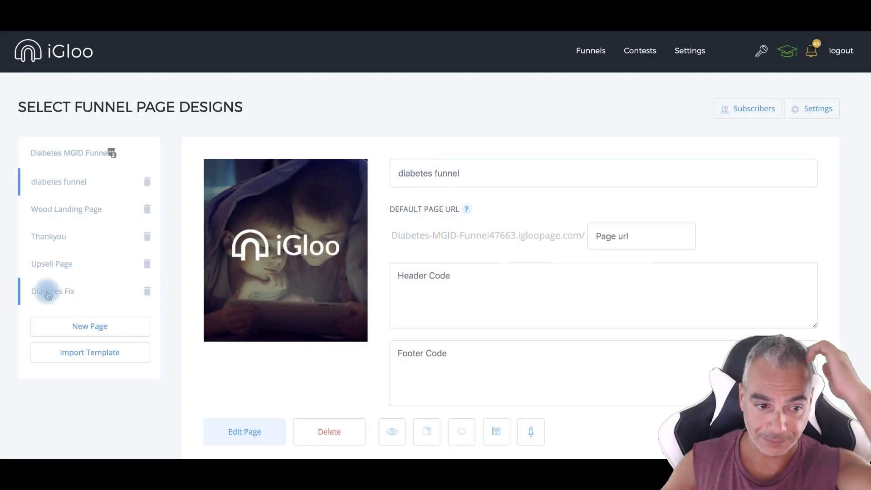
Open the Diabetes Fix page for editing and review the advertorial down to its Watch Now call to action.
{"action": "left_click", "coordinate": [48, 295]}
{"action": "left_click", "coordinate": [277, 426]}
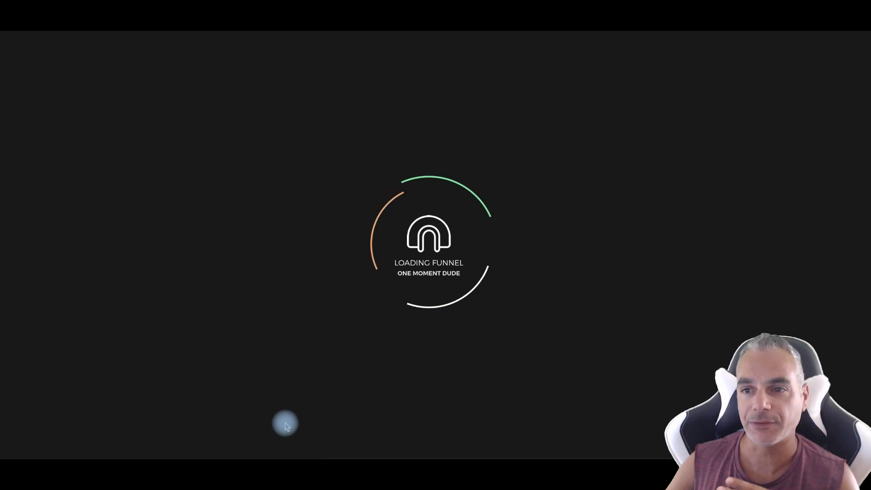
{"action": "scroll", "coordinate": [220, 249], "scroll_direction": "down", "scroll_amount": 5}
{"action": "scroll", "coordinate": [221, 250], "scroll_direction": "up", "scroll_amount": 6}
{"action": "scroll", "coordinate": [331, 204], "scroll_direction": "down", "scroll_amount": 6}
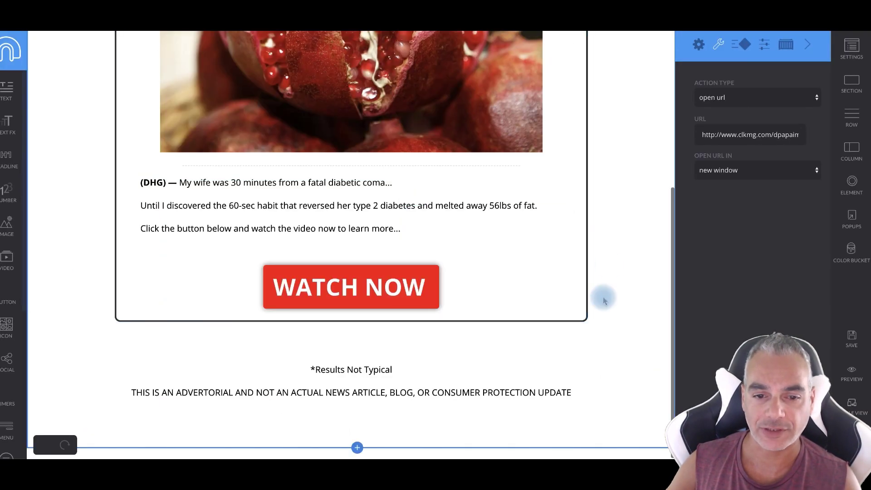
Switch to Anstrex and open the MaxBounty ad "1 Simple Trick To Restore Your Eyes To 20/20 Vision (Try This)".
{"action": "scroll", "coordinate": [624, 304], "scroll_direction": "up", "scroll_amount": 6}
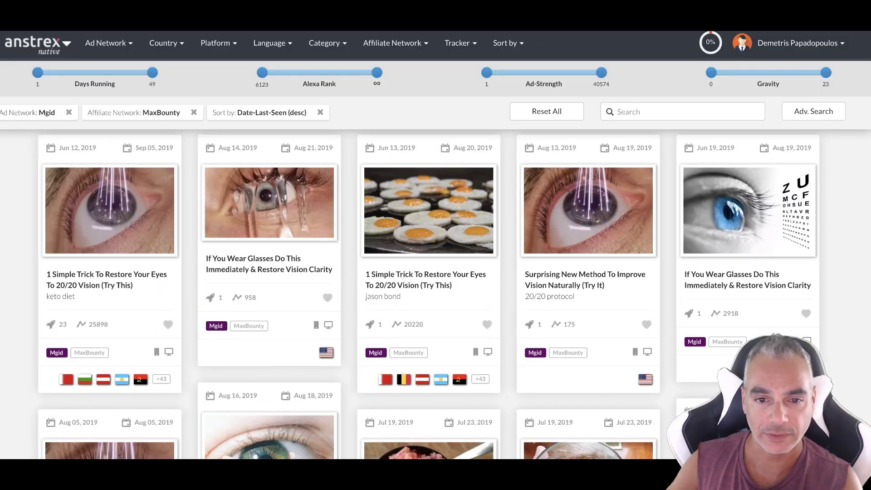
{"action": "left_click", "coordinate": [104, 282]}
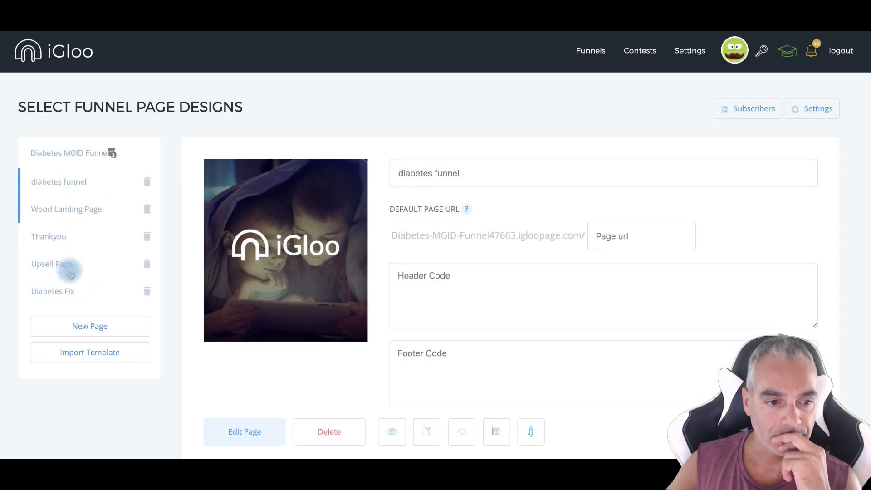
Duplicate the Diabetes Fix page in the Diabetes MGID Funnel in iGloo.
{"action": "left_click", "coordinate": [56, 293]}
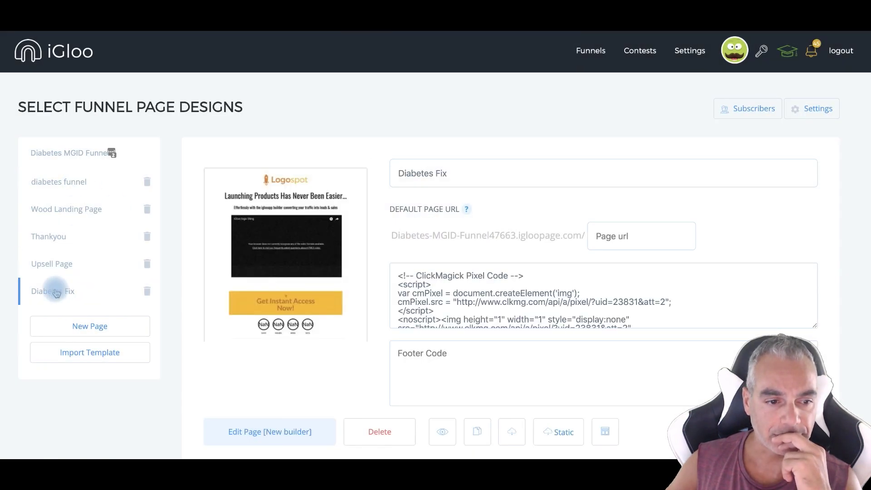
{"action": "scroll", "coordinate": [504, 342], "scroll_direction": "down", "scroll_amount": 1}
{"action": "left_click", "coordinate": [477, 431]}
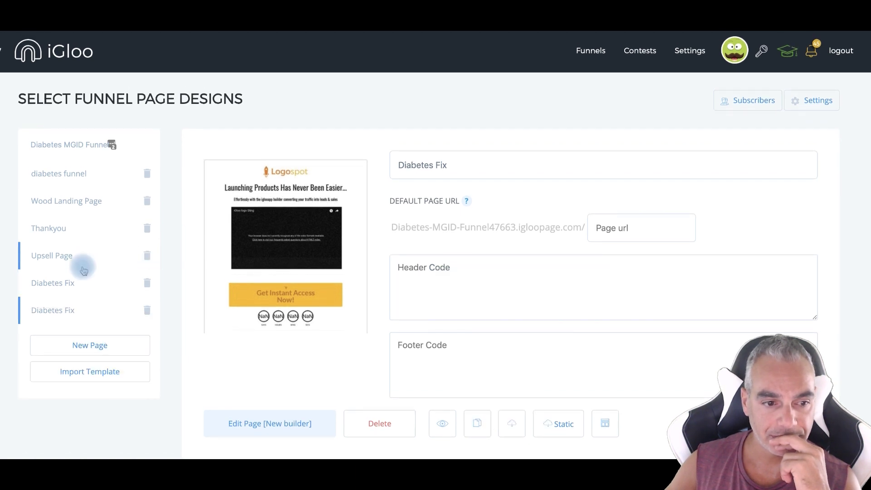
Rename the duplicated page as 20/20 MGID Maxbounty and open it for editing.
{"action": "left_click", "coordinate": [446, 168]}
{"action": "left_click_drag", "start_coordinate": [447, 168], "coordinate": [400, 164]}
{"action": "type", "text": "20/20 MGID Maxbounty"}
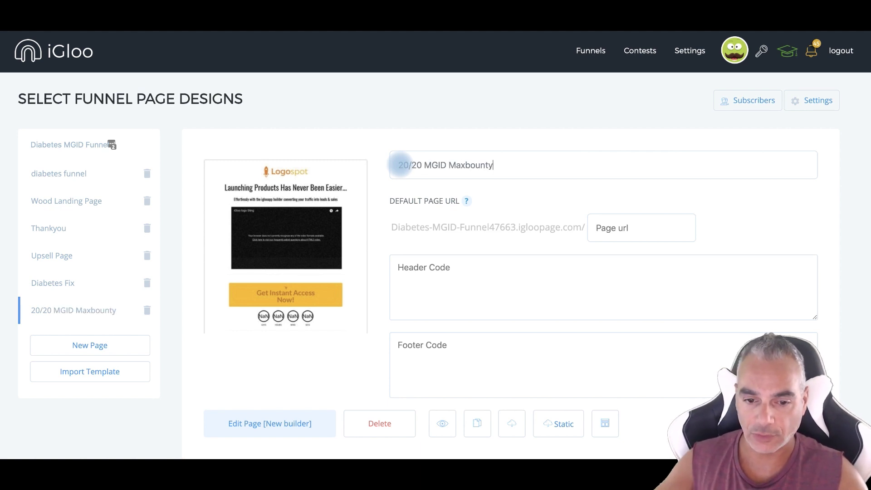
{"action": "left_click", "coordinate": [259, 422]}
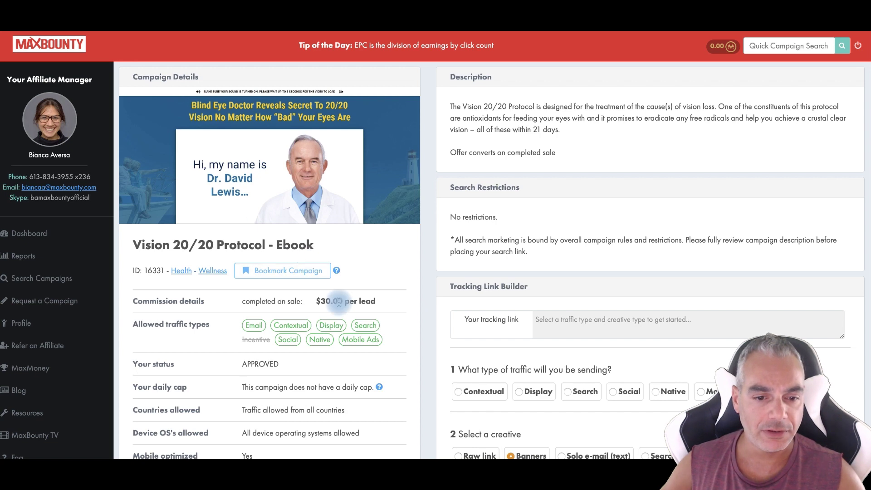
Review the commission, allowed traffic types and campaign terms of the Vision 20/20 Protocol - Ebook offer in MaxBounty.
{"action": "scroll", "coordinate": [338, 302], "scroll_direction": "down", "scroll_amount": 1}
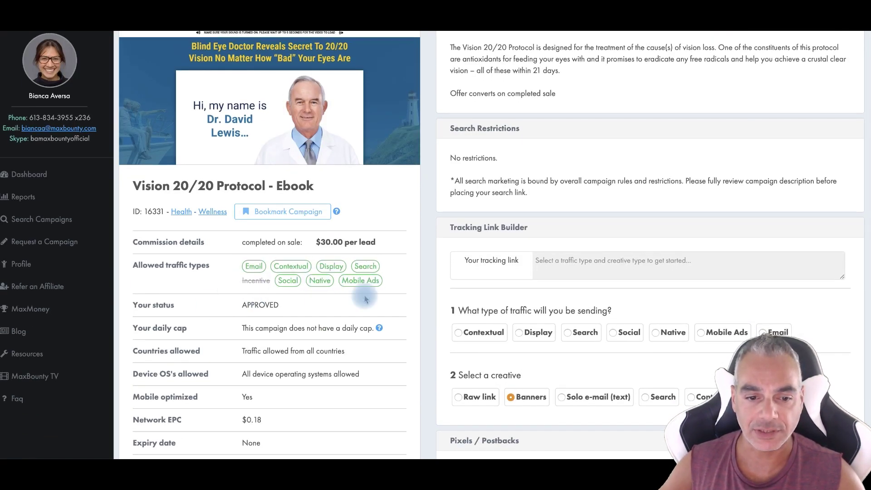
{"action": "scroll", "coordinate": [359, 280], "scroll_direction": "down", "scroll_amount": 1}
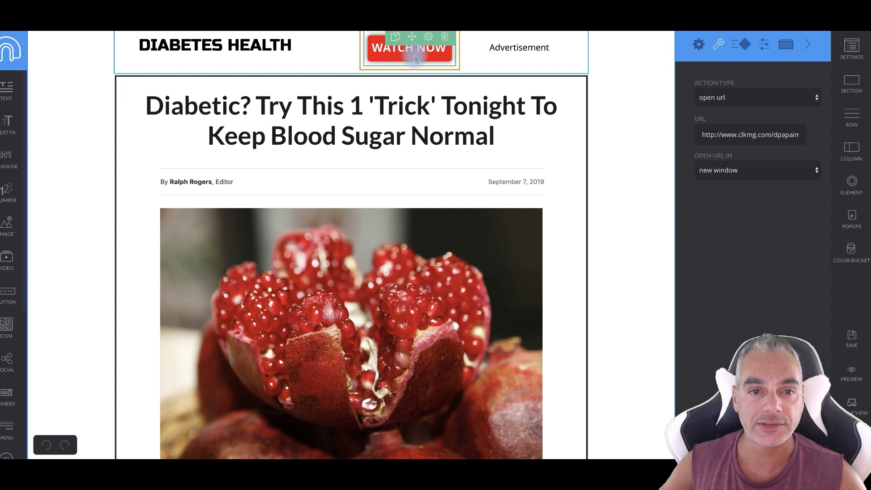
Replace the DIABETES HEALTH header text of the copied page in iGloo with "20/20 EYES".
{"action": "double_click", "coordinate": [144, 44]}
{"action": "key", "text": "ctrl+a"}
{"action": "key", "text": "BackSpace"}
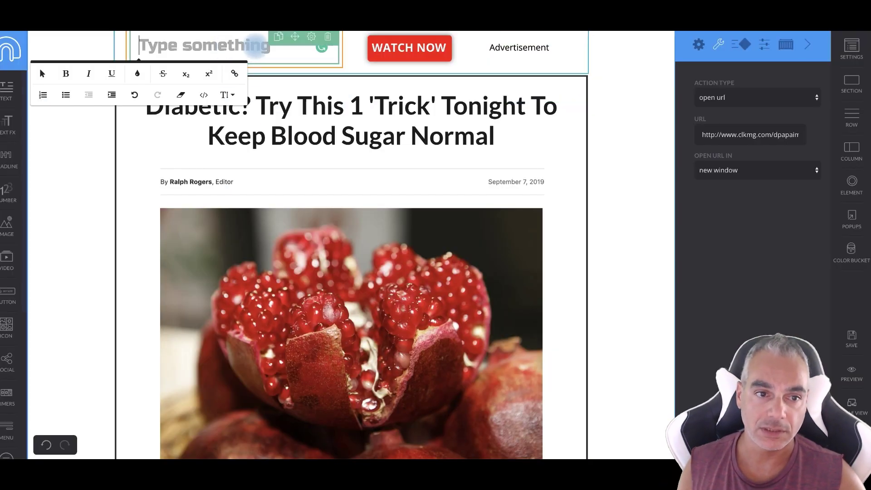
{"action": "type", "text": "20/20 healt"}
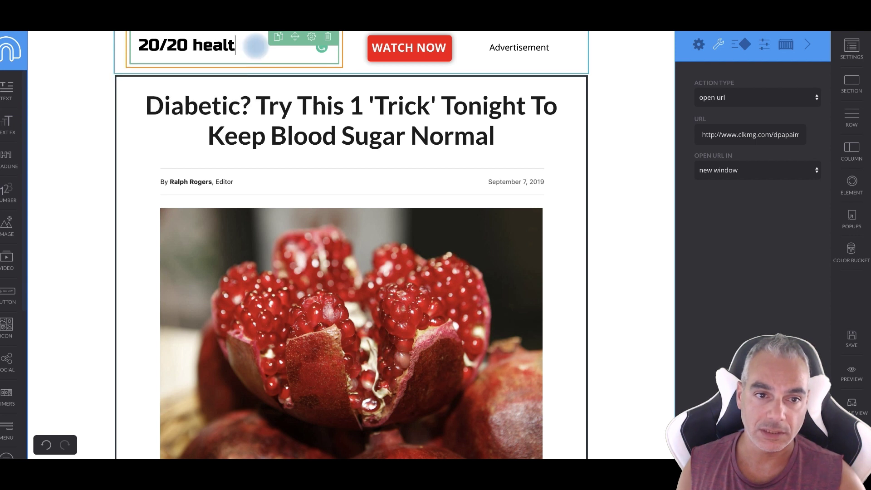
{"action": "key", "text": "BackSpace"}
{"action": "key", "text": "BackSpace"}
{"action": "key", "text": "BackSpace"}
{"action": "key", "text": "BackSpace"}
{"action": "key", "text": "BackSpace"}
{"action": "type", "text": "EYES"}
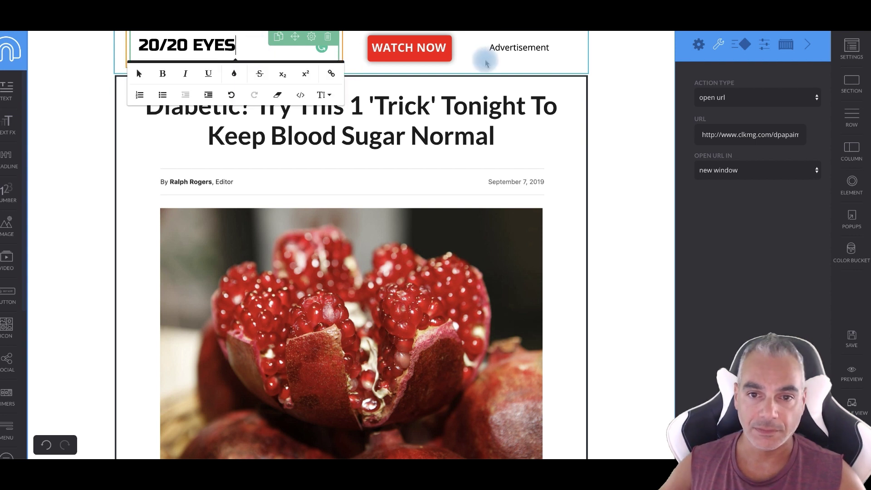
Replace the article headline with "Did 20/20 Vision Protocol ' Just Reveal the Truth About Glasses?".
{"action": "left_click_drag", "start_coordinate": [157, 114], "coordinate": [502, 137]}
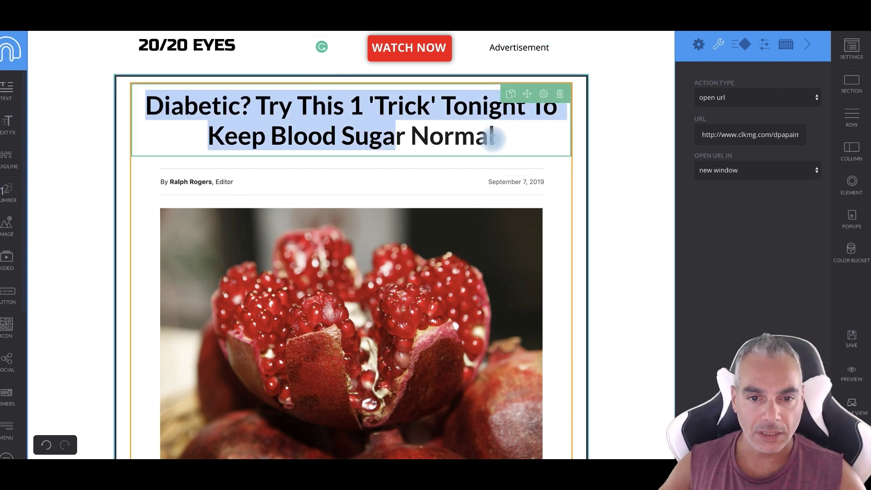
{"action": "left_click", "coordinate": [507, 143]}
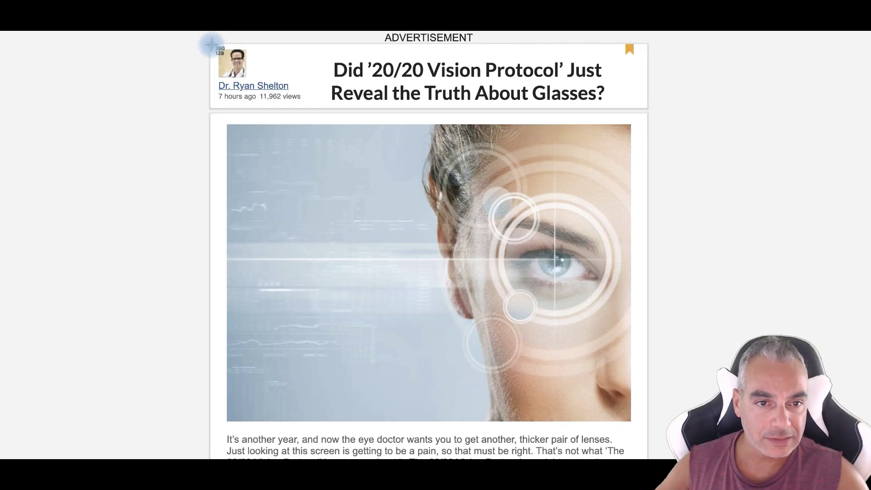
Capture a screenshot of the reference landing page's header box with the author photo, byline and headline.
{"action": "left_click_drag", "start_coordinate": [211, 45], "coordinate": [648, 108]}
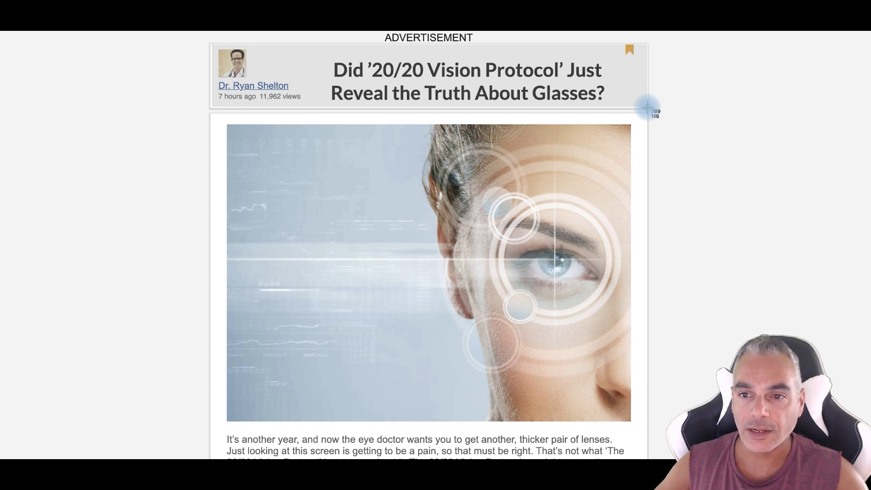
{"action": "left_click_drag", "start_coordinate": [648, 108], "coordinate": [648, 108]}
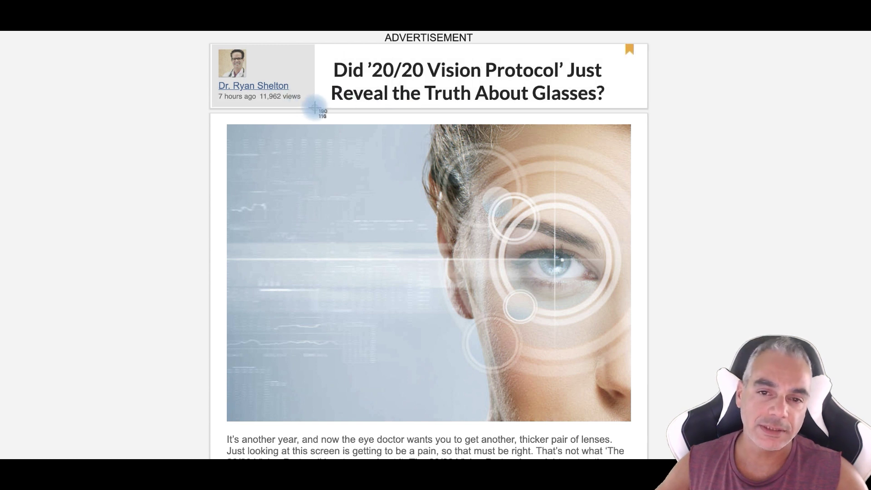
{"action": "left_click_drag", "start_coordinate": [576, 100], "coordinate": [647, 107]}
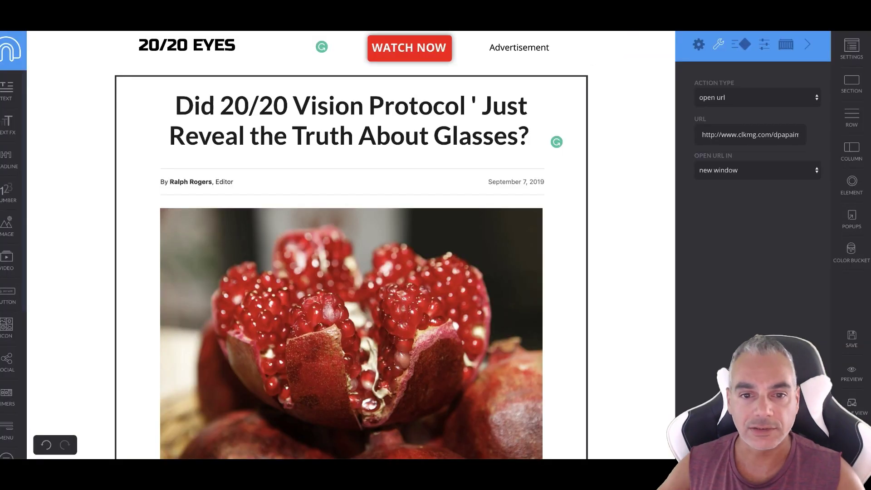
Upload Screenshot 2019-09-09 at 3.23.42 PM, use it to replace the byline image, and delete the text headline above it.
{"action": "mouse_move", "coordinate": [512, 179]}
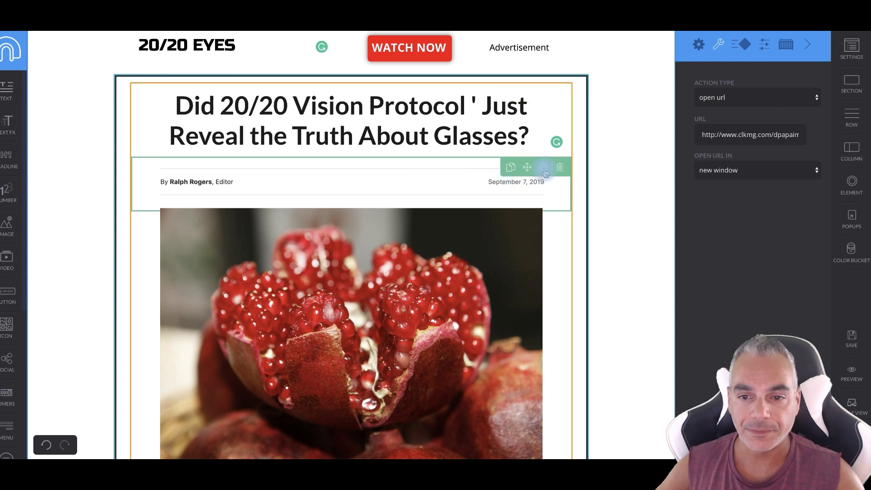
{"action": "left_click", "coordinate": [544, 167]}
{"action": "left_click", "coordinate": [728, 138]}
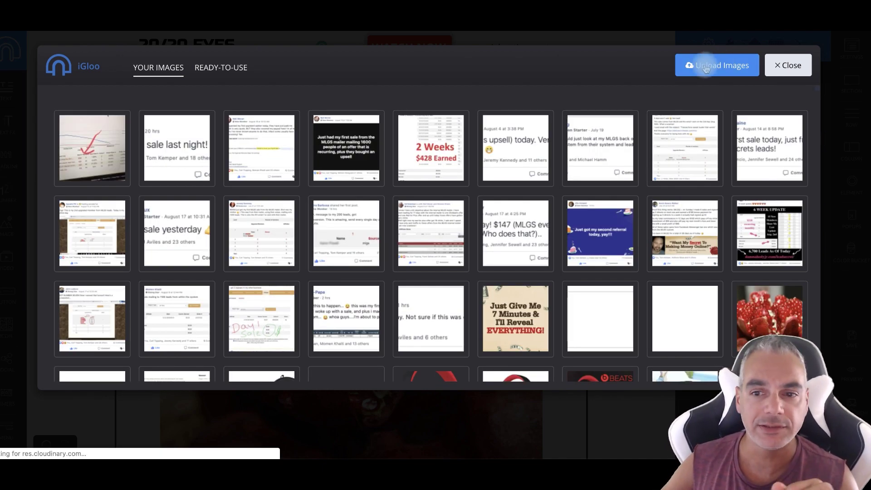
{"action": "left_click", "coordinate": [706, 66]}
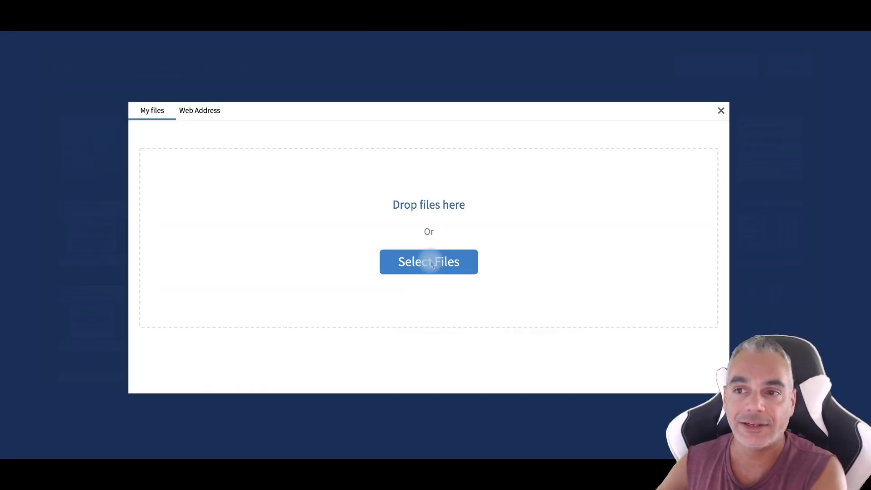
{"action": "left_click", "coordinate": [432, 264]}
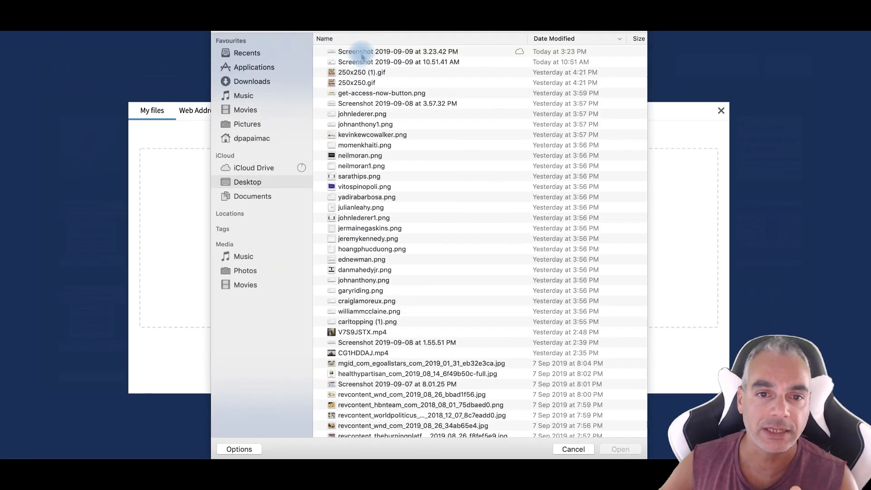
{"action": "double_click", "coordinate": [362, 54]}
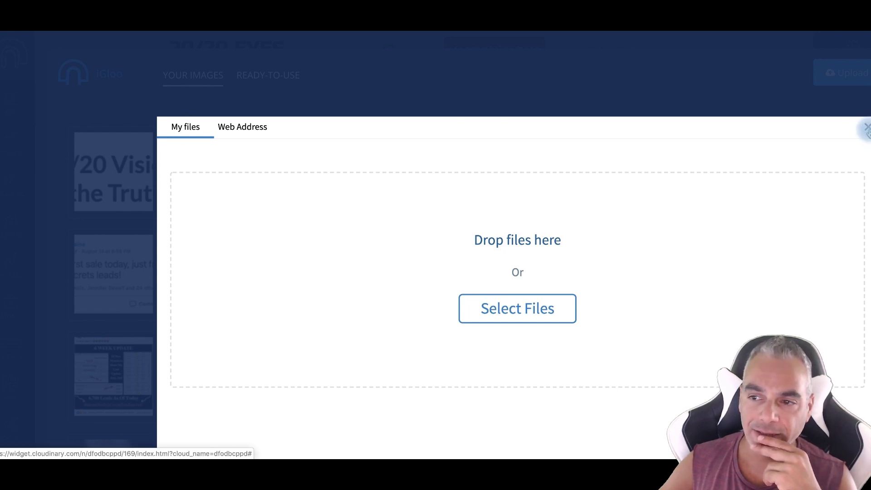
{"action": "left_click", "coordinate": [866, 128]}
{"action": "left_click", "coordinate": [142, 173]}
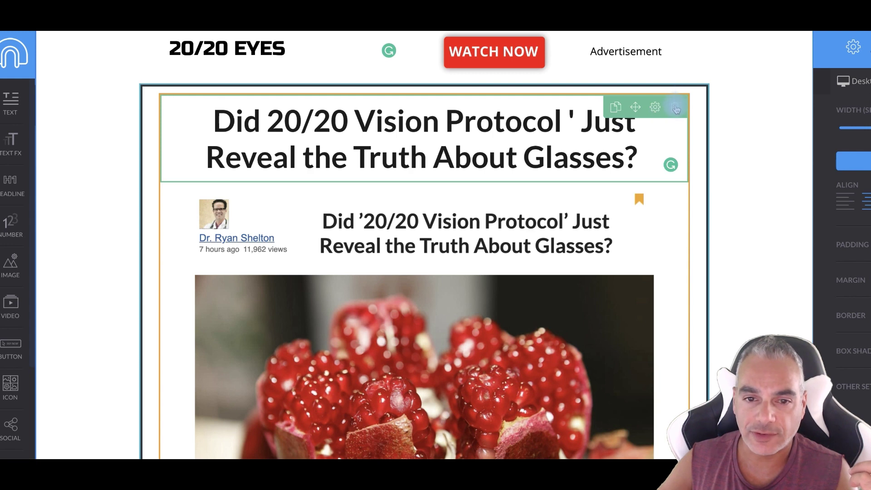
{"action": "left_click", "coordinate": [676, 109]}
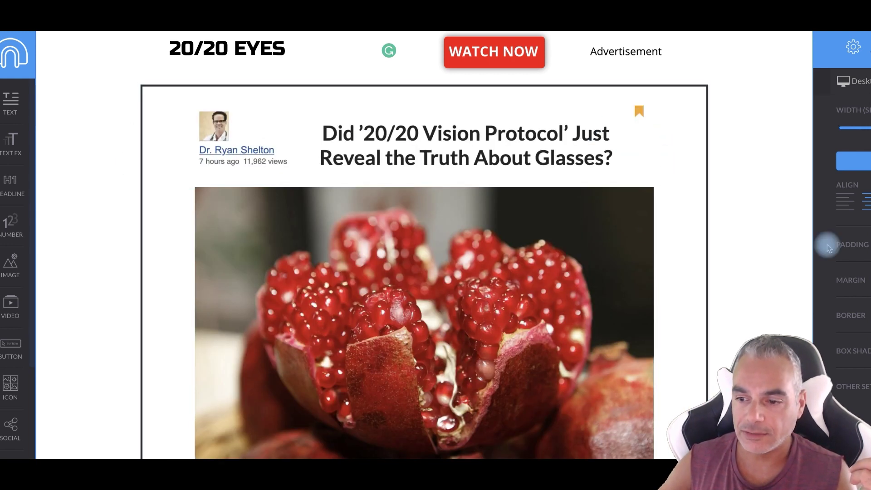
Set the border size of the new header image to 1 on all four sides.
{"action": "left_click", "coordinate": [851, 313]}
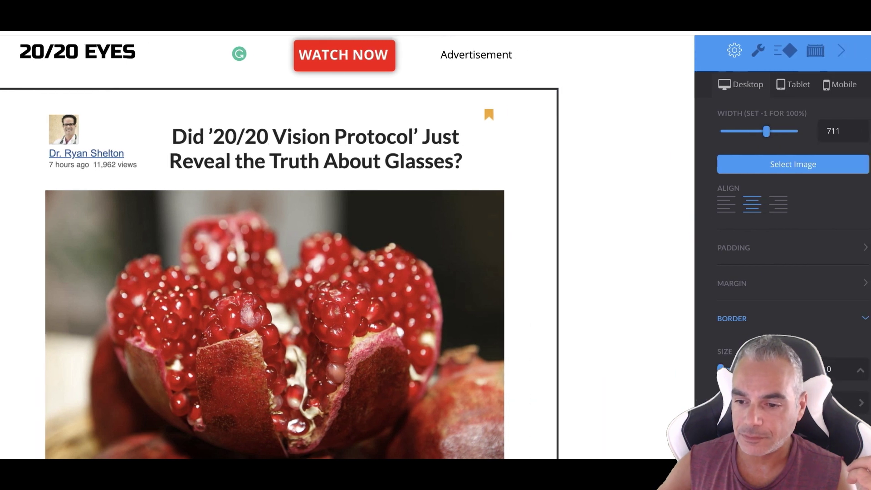
{"action": "scroll", "coordinate": [779, 317], "scroll_direction": "down", "scroll_amount": 1}
{"action": "left_click_drag", "start_coordinate": [722, 327], "coordinate": [723, 330]}
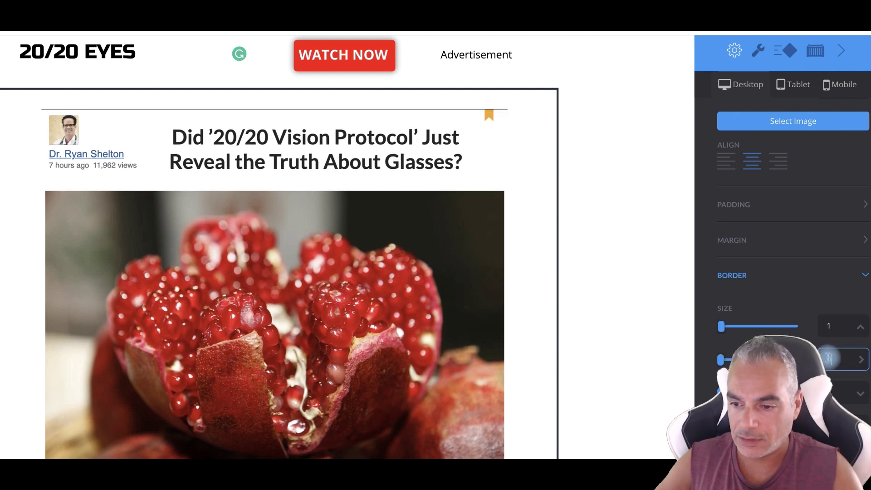
{"action": "type", "text": "11"}
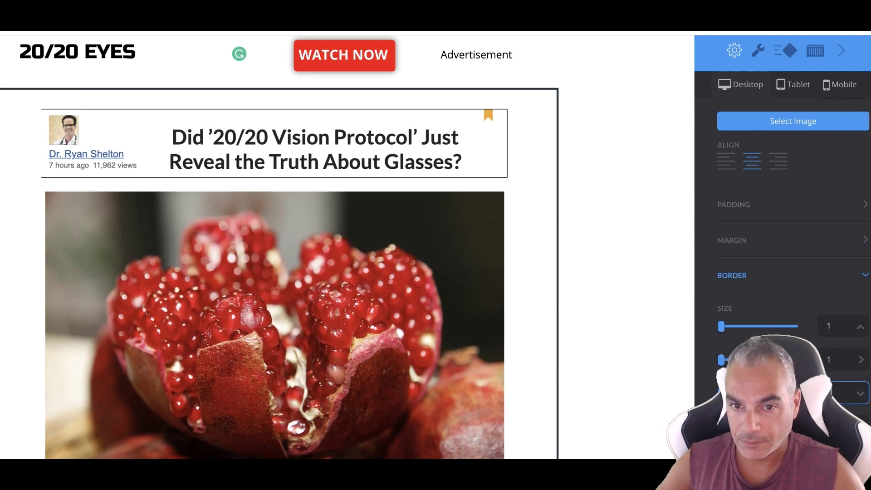
{"action": "key", "text": "Tab"}
{"action": "type", "text": "1"}
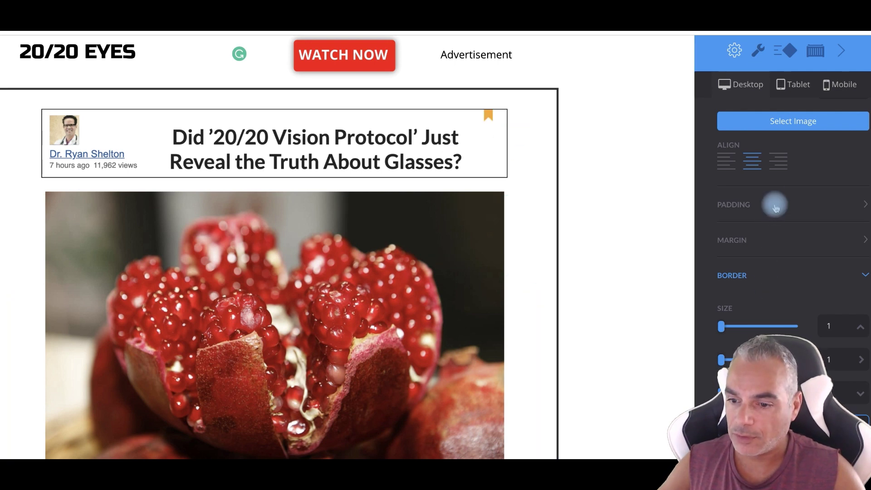
Try several border styles on the header image and set the style to dotted.
{"action": "scroll", "coordinate": [767, 285], "scroll_direction": "down", "scroll_amount": 3}
{"action": "scroll", "coordinate": [767, 285], "scroll_direction": "down", "scroll_amount": 1}
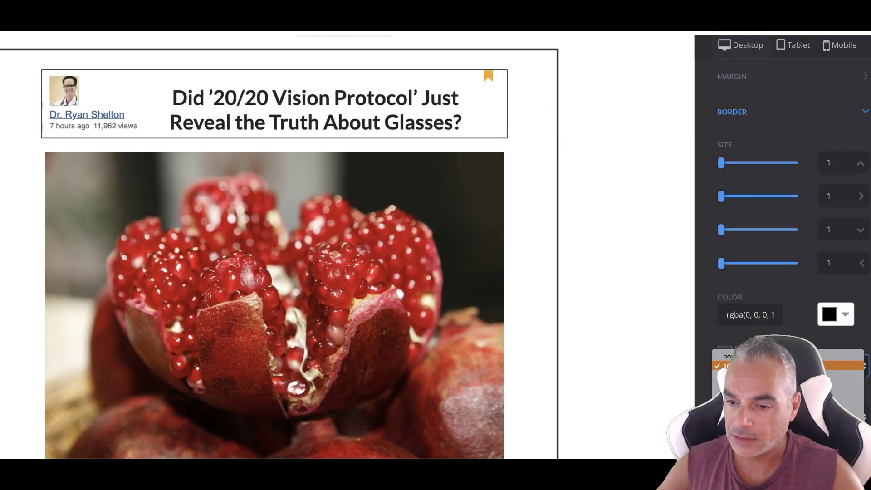
{"action": "left_click", "coordinate": [772, 375]}
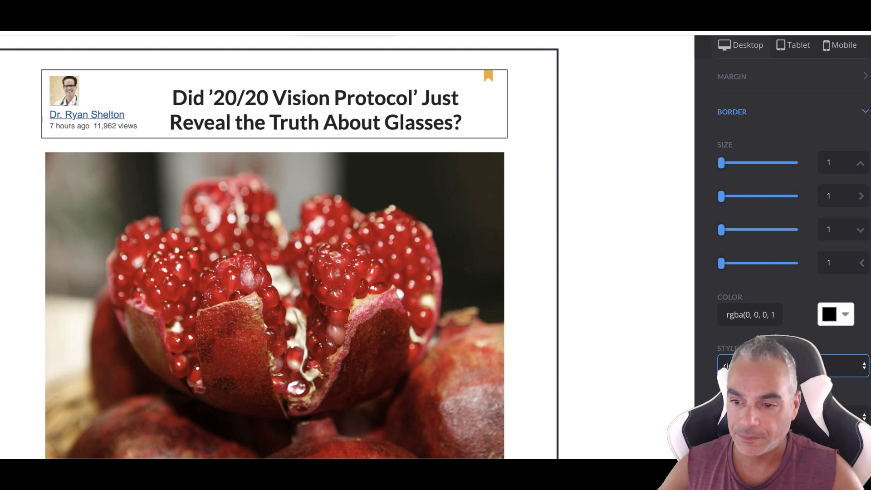
{"action": "left_click", "coordinate": [773, 366]}
{"action": "left_click", "coordinate": [772, 384]}
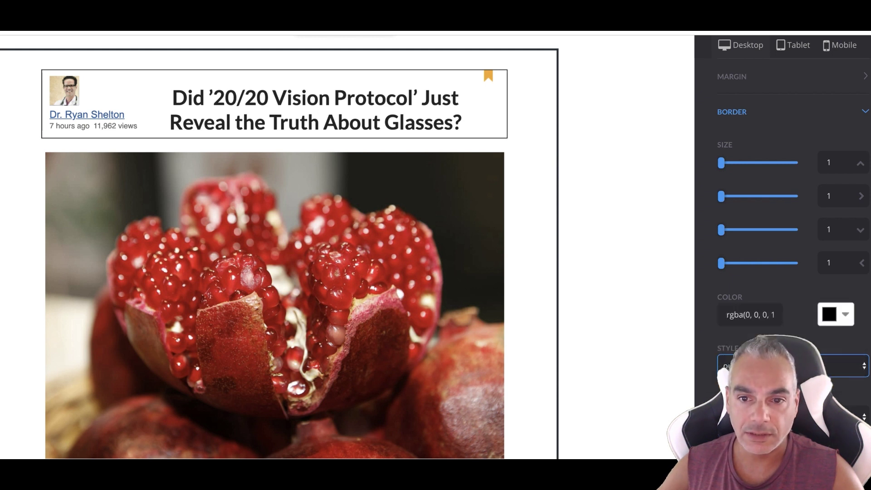
{"action": "left_click", "coordinate": [773, 366]}
{"action": "left_click", "coordinate": [771, 356]}
{"action": "left_click", "coordinate": [771, 366]}
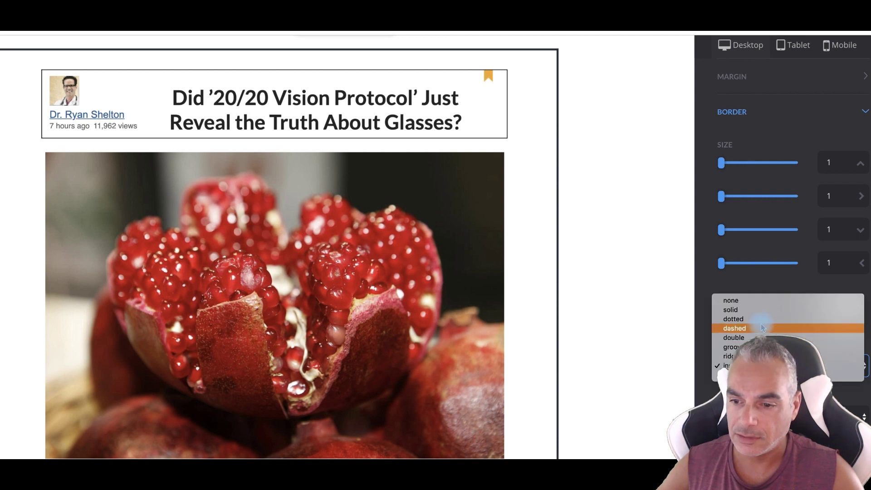
{"action": "left_click", "coordinate": [762, 327]}
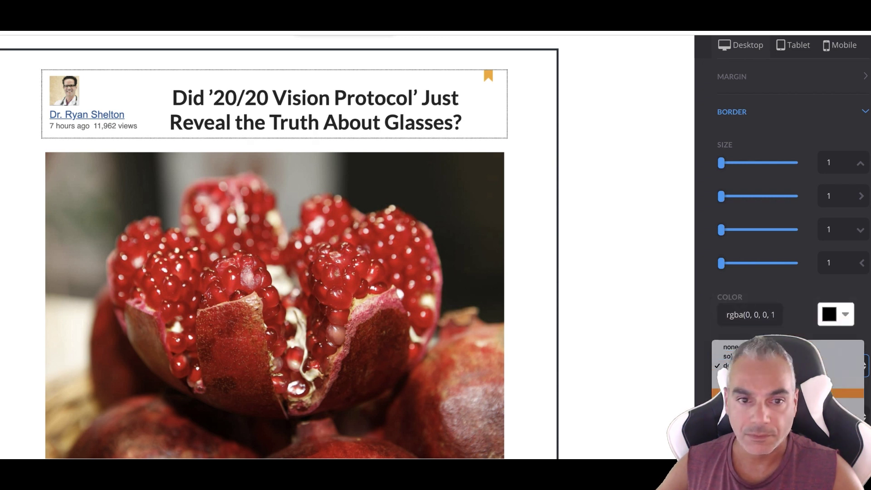
{"action": "left_click", "coordinate": [772, 393]}
{"action": "left_click", "coordinate": [771, 366]}
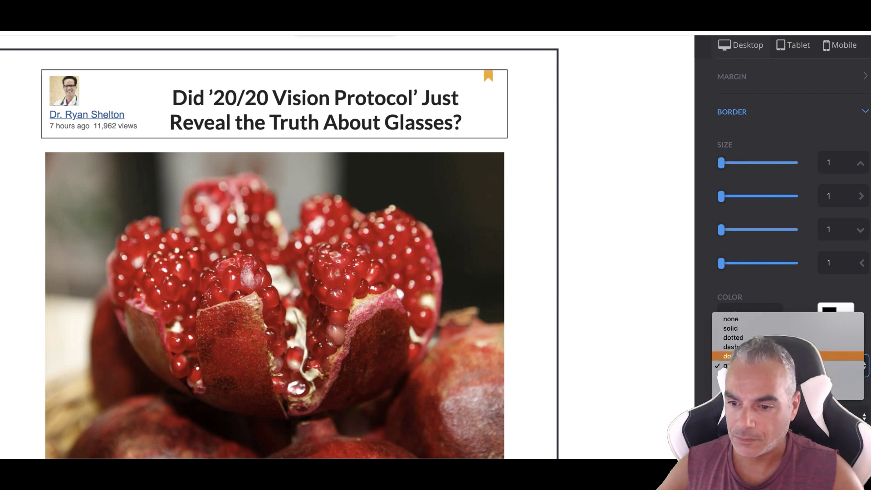
{"action": "left_click", "coordinate": [762, 337]}
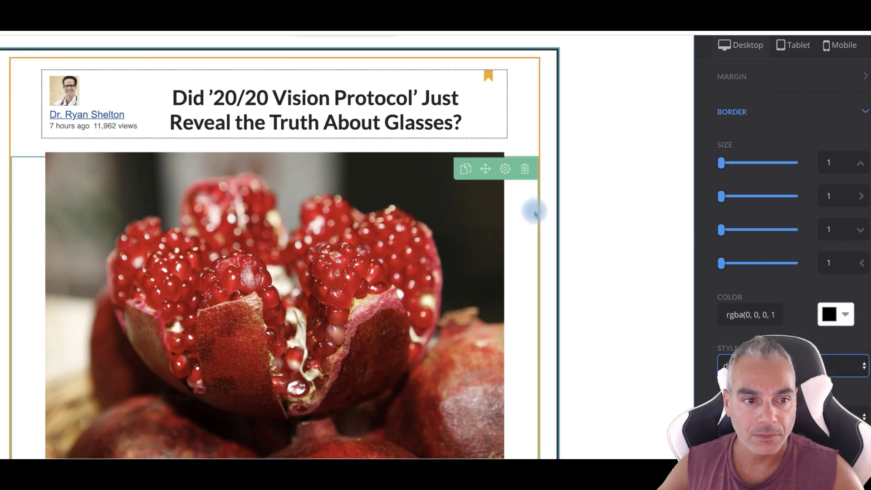
{"action": "scroll", "coordinate": [536, 211], "scroll_direction": "up", "scroll_amount": 1}
{"action": "left_click", "coordinate": [543, 213]}
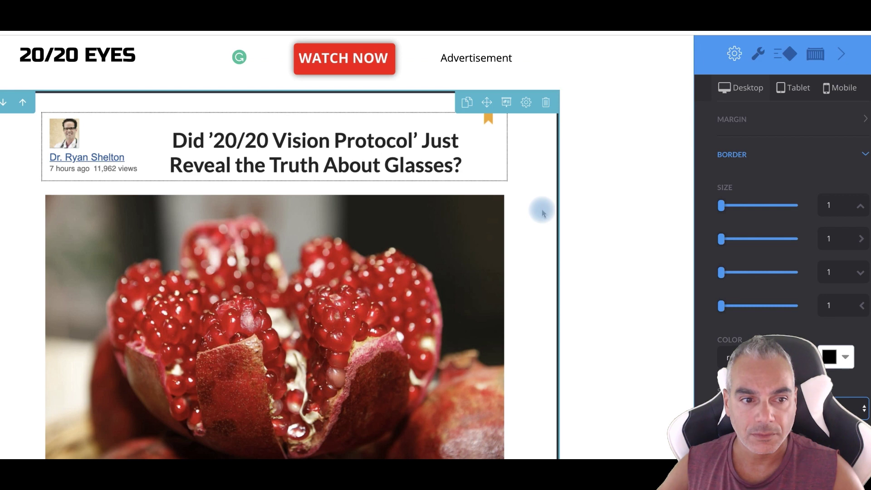
Save the eye photo from the reference landing page to the Desktop as the JPEG image vision.
{"action": "scroll", "coordinate": [542, 211], "scroll_direction": "down", "scroll_amount": 2}
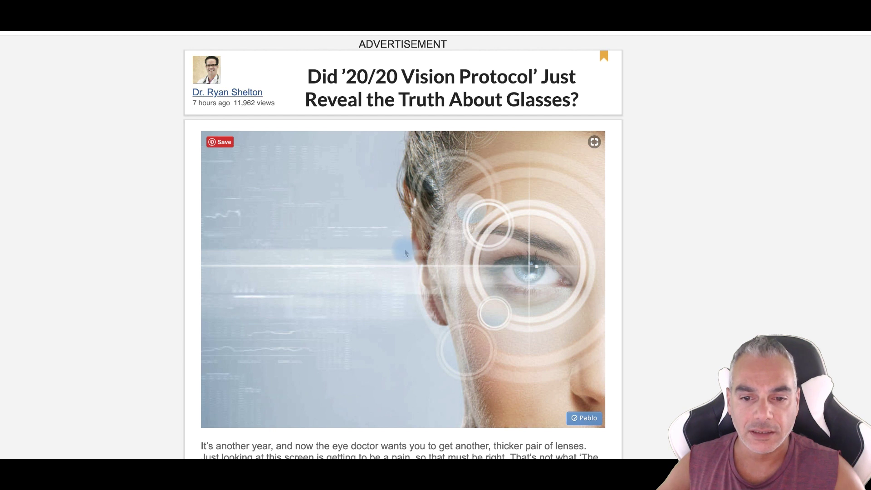
{"action": "right_click", "coordinate": [405, 253]}
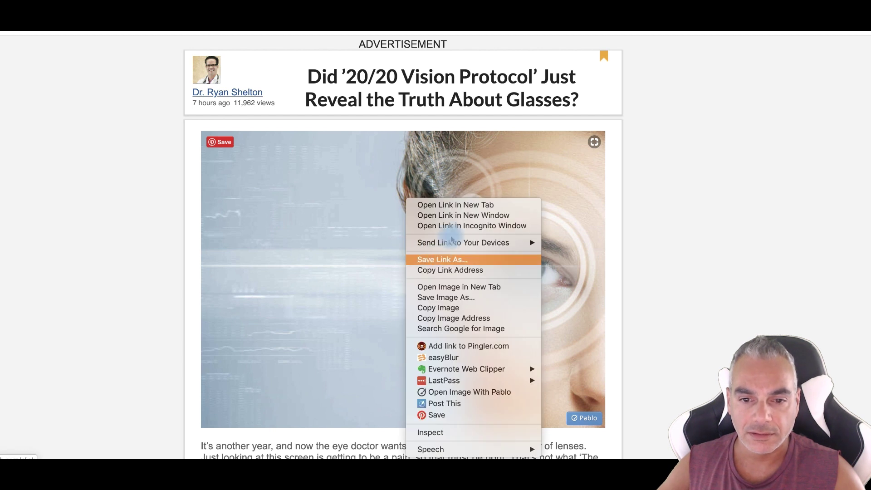
{"action": "left_click", "coordinate": [478, 305]}
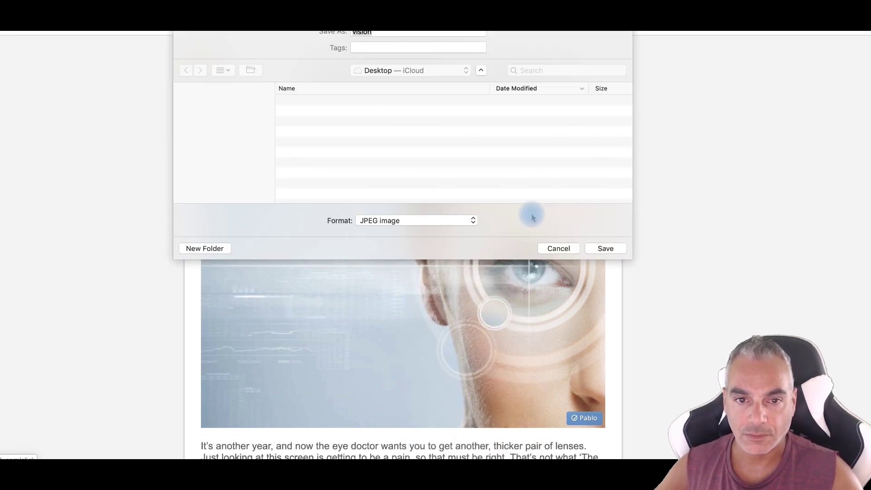
{"action": "left_click", "coordinate": [605, 247]}
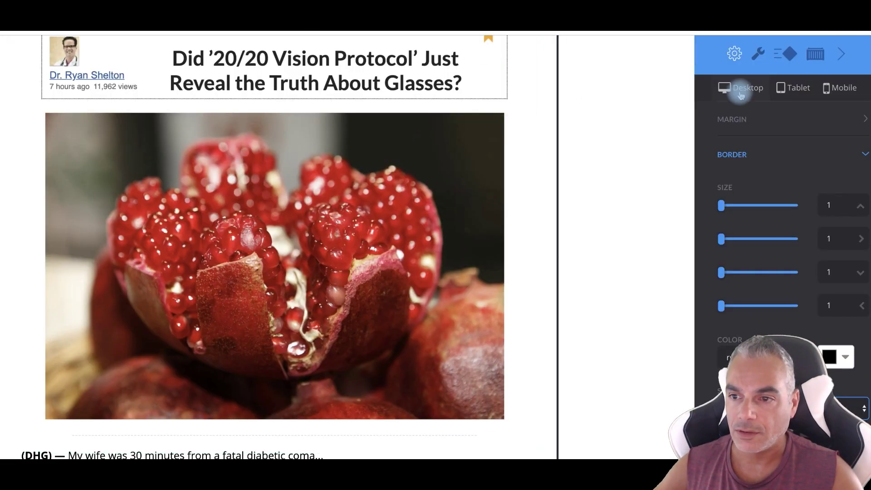
Upload the saved vision image to the image library and use it to replace the pomegranate photo.
{"action": "left_click", "coordinate": [756, 53]}
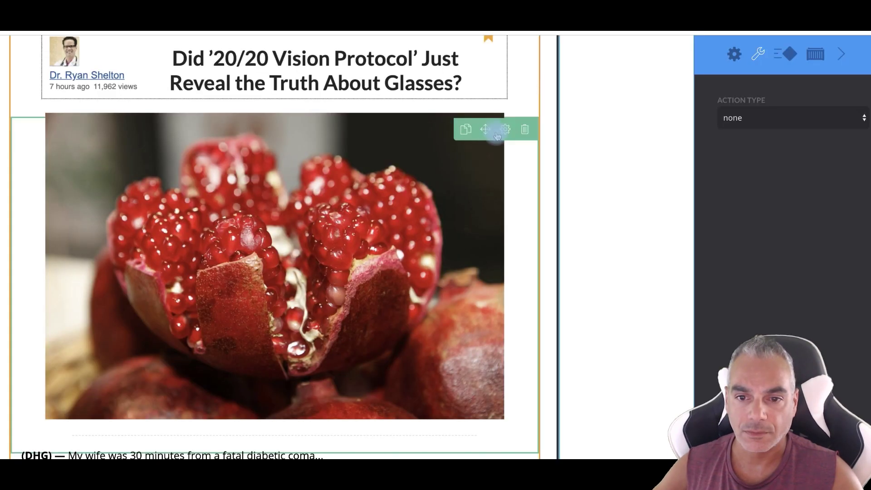
{"action": "left_click", "coordinate": [506, 134]}
{"action": "left_click", "coordinate": [792, 167]}
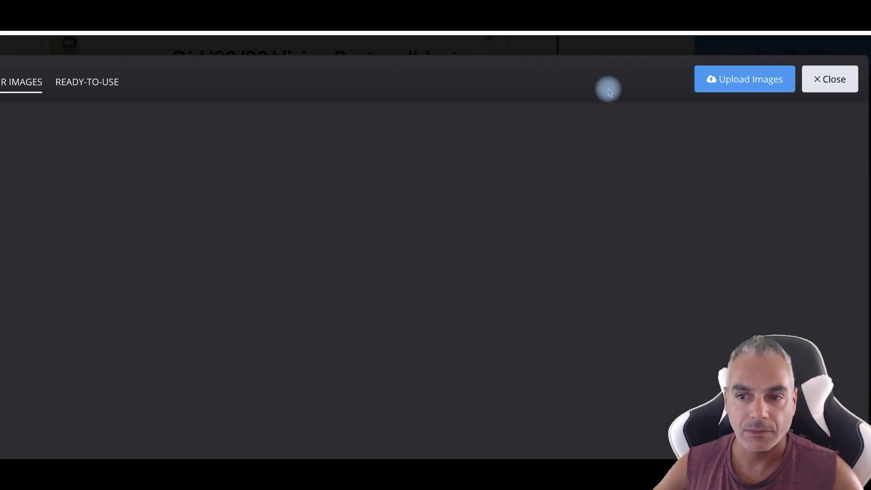
{"action": "left_click", "coordinate": [762, 78]}
{"action": "left_click", "coordinate": [371, 314]}
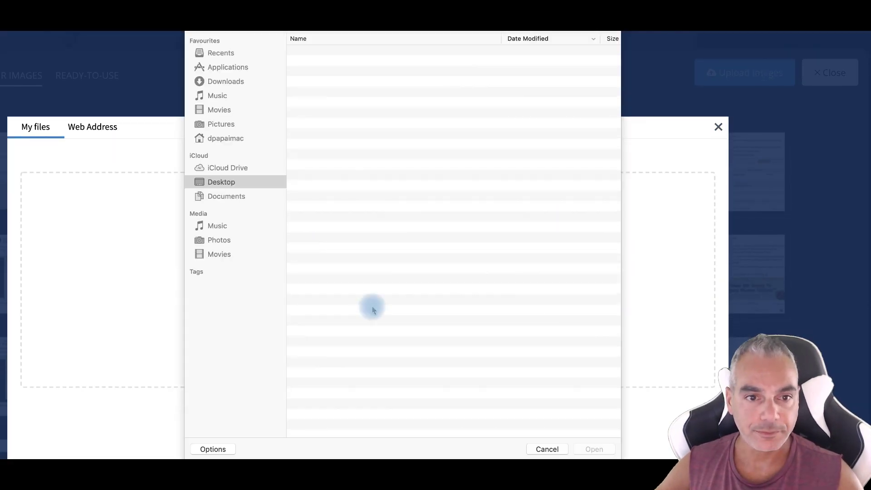
{"action": "double_click", "coordinate": [334, 56]}
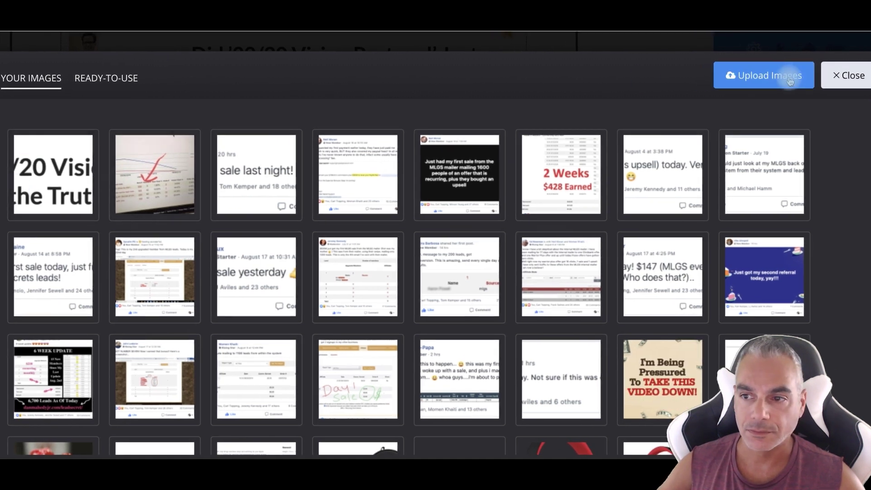
{"action": "left_click", "coordinate": [772, 75]}
{"action": "left_click", "coordinate": [422, 311]}
{"action": "double_click", "coordinate": [345, 51]}
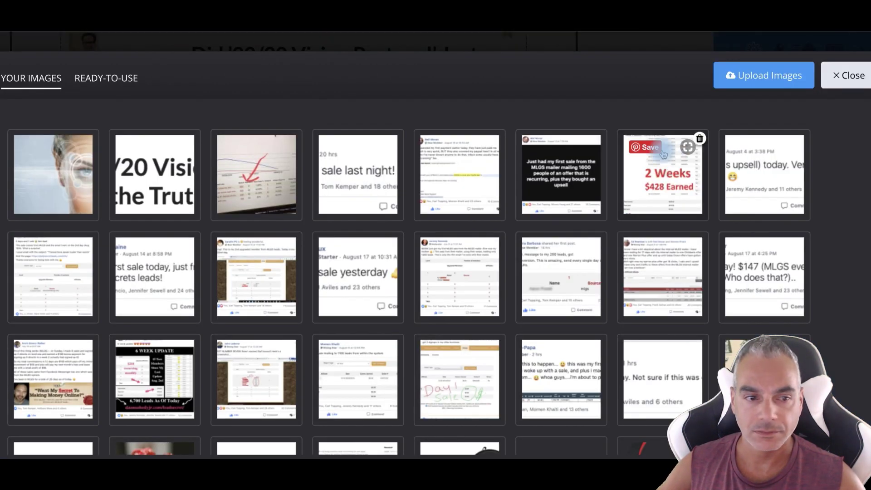
{"action": "left_click", "coordinate": [58, 178]}
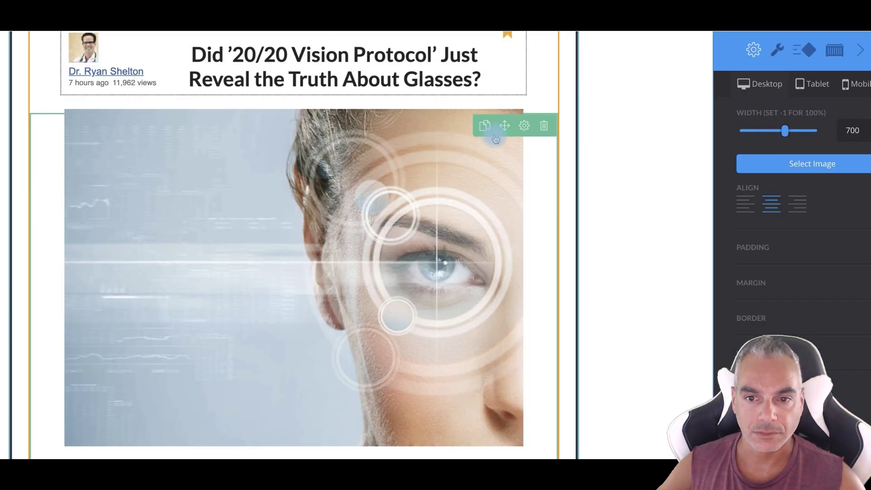
Select all the article paragraphs between the eye photo and the Watch Now button on the reference landing page.
{"action": "scroll", "coordinate": [373, 227], "scroll_direction": "down", "scroll_amount": 3}
{"action": "scroll", "coordinate": [375, 207], "scroll_direction": "down", "scroll_amount": 2}
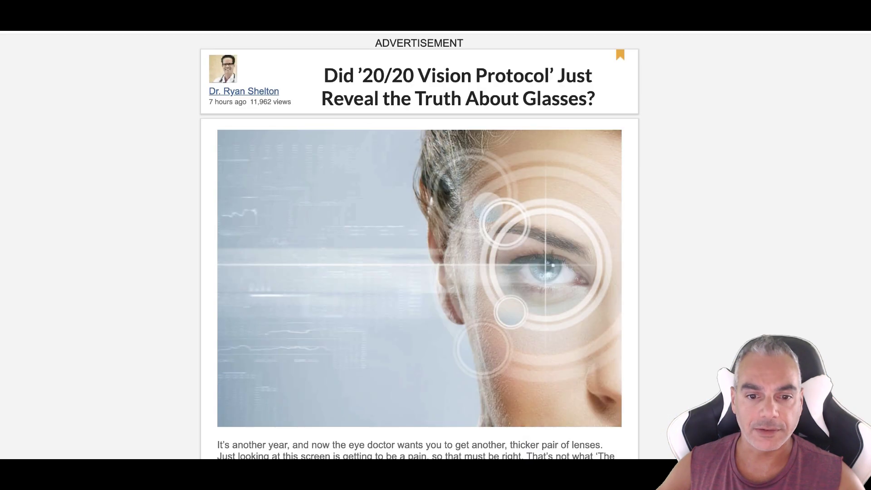
{"action": "scroll", "coordinate": [309, 263], "scroll_direction": "down", "scroll_amount": 7}
{"action": "left_click_drag", "start_coordinate": [220, 133], "coordinate": [470, 363]}
{"action": "left_click", "coordinate": [217, 135]}
{"action": "left_click_drag", "start_coordinate": [221, 133], "coordinate": [544, 404]}
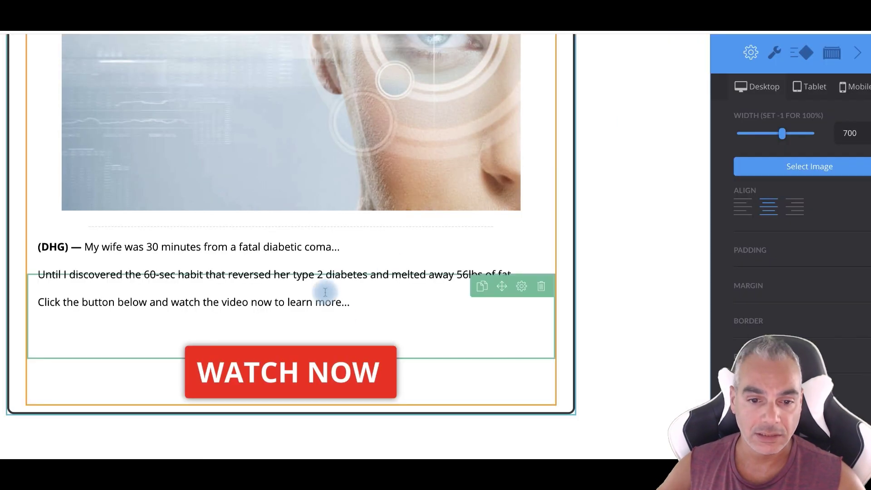
Delete all the diabetes copy from the text block above the page's WATCH NOW button.
{"action": "left_click_drag", "start_coordinate": [351, 304], "coordinate": [63, 246]}
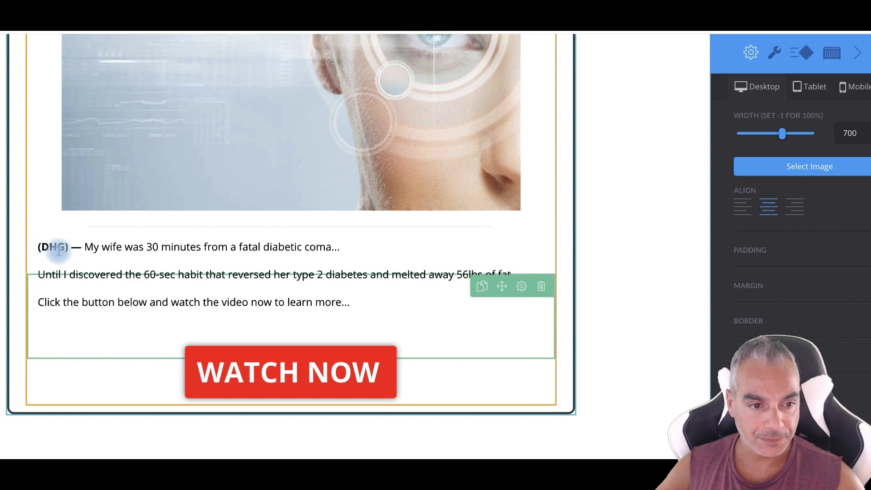
{"action": "left_click_drag", "start_coordinate": [35, 245], "coordinate": [363, 330]}
{"action": "key", "text": "BackSpace"}
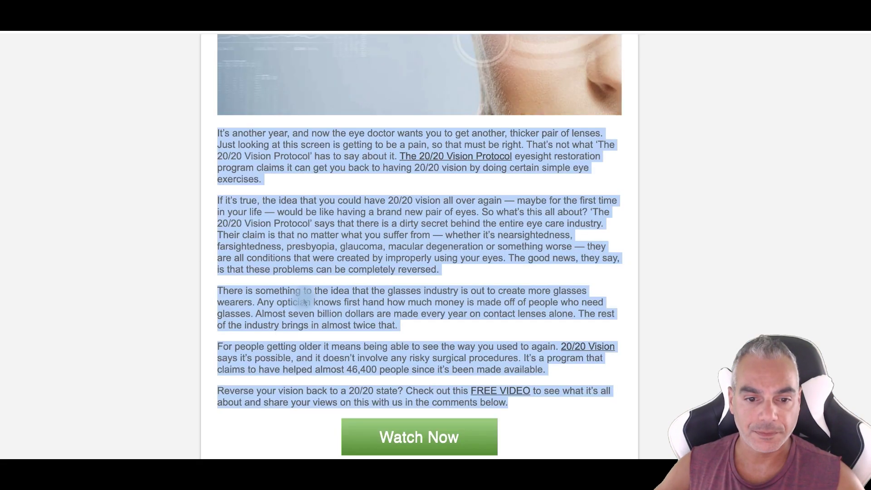
Copy the selected article text from the reference page and paste it into the emptied text block.
{"action": "right_click", "coordinate": [303, 297]}
{"action": "left_click", "coordinate": [338, 306]}
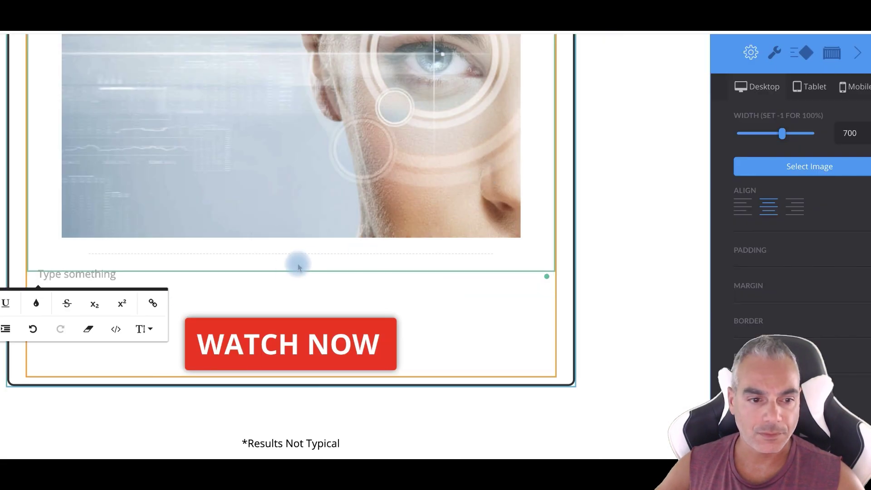
{"action": "key", "text": "ctrl+v"}
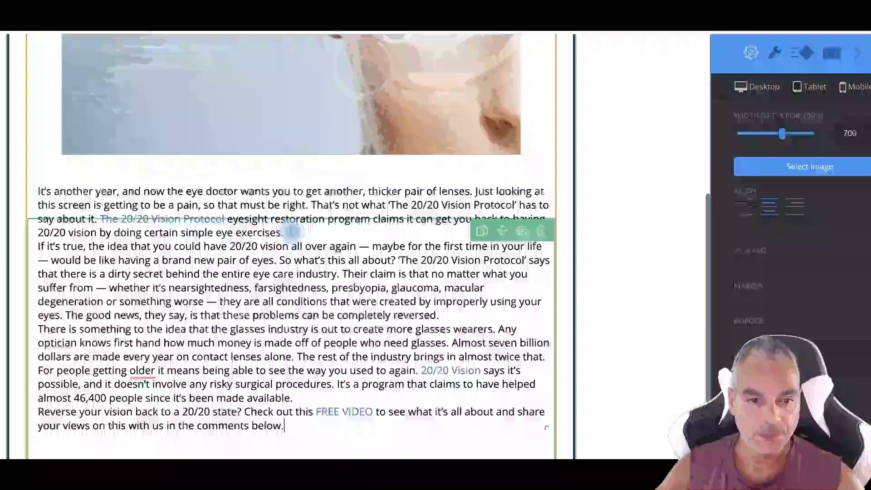
Insert a blank line after the first paragraph and a break before "— would be like having a brand new pair of eyes".
{"action": "left_click", "coordinate": [292, 234]}
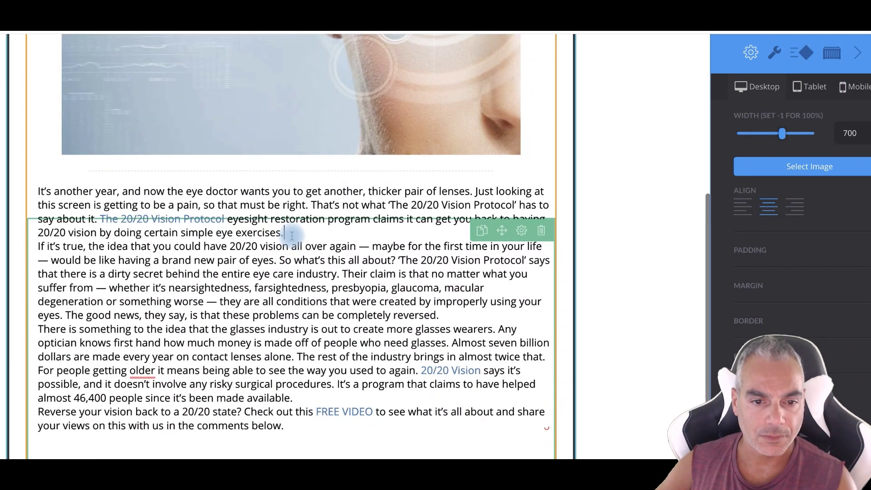
{"action": "key", "text": "Return"}
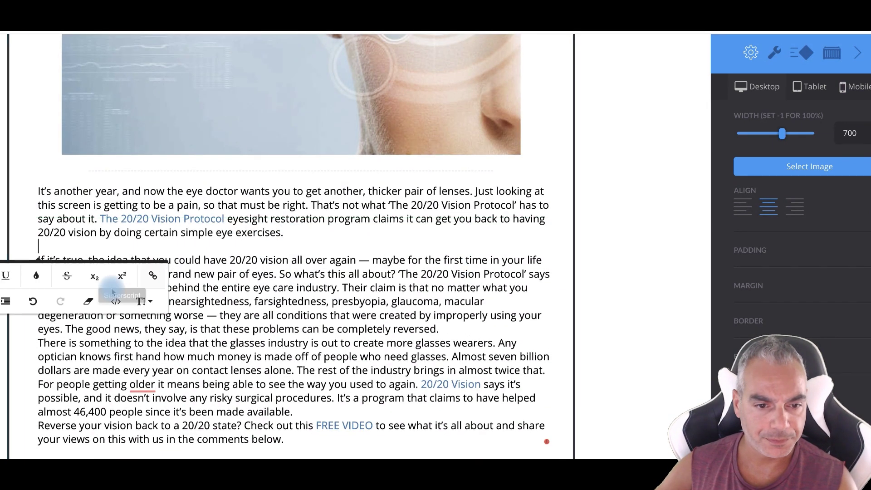
{"action": "scroll", "coordinate": [212, 260], "scroll_direction": "down", "scroll_amount": 2}
{"action": "left_click", "coordinate": [264, 206]}
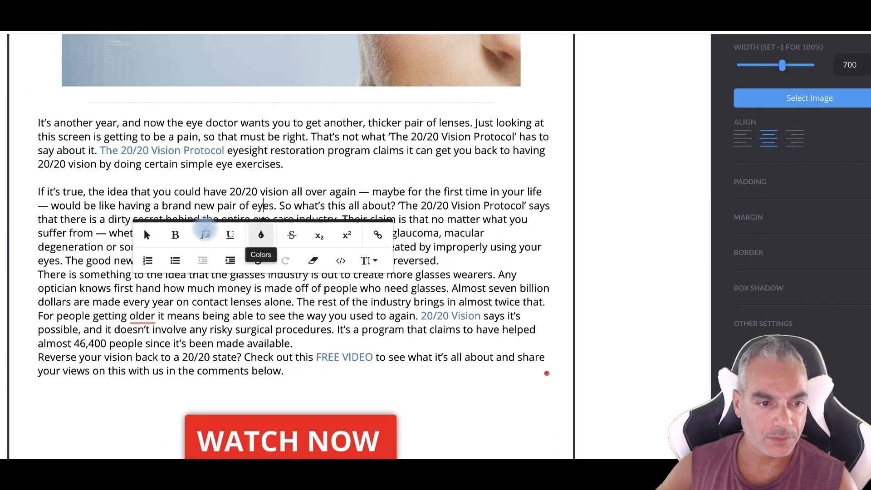
{"action": "left_click", "coordinate": [40, 209]}
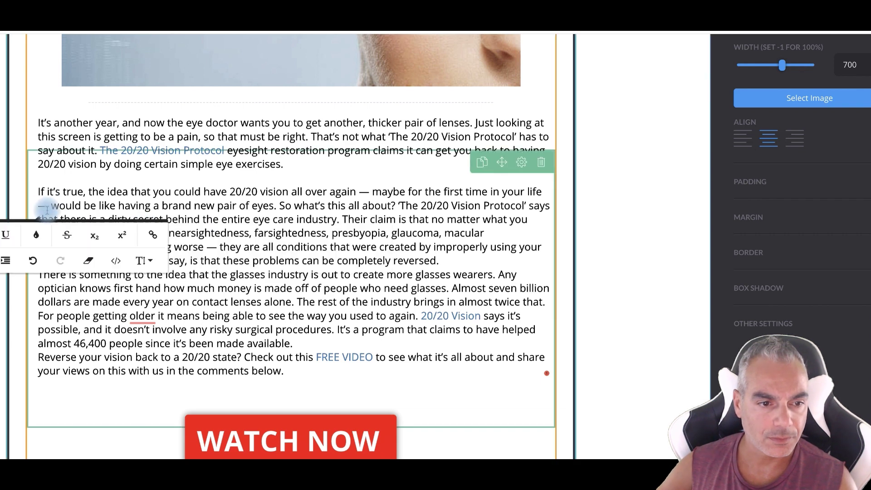
{"action": "key", "text": "Return"}
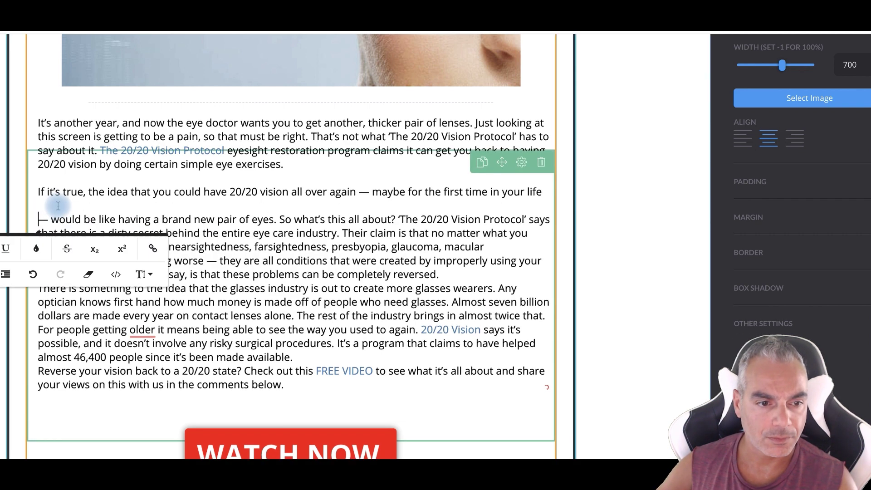
Add one blank line before "There is something to the idea" and one before "Reverse your vision back to a 20/20 state?".
{"action": "scroll", "coordinate": [364, 211], "scroll_direction": "down", "scroll_amount": 1}
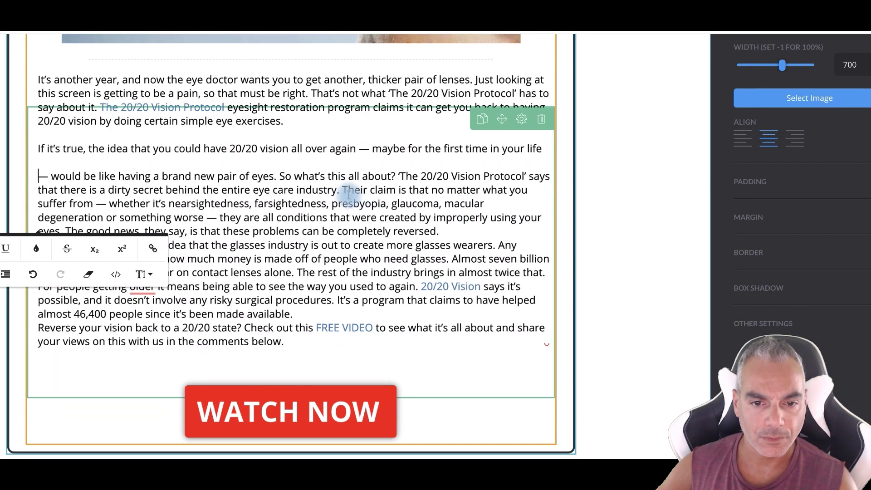
{"action": "left_click", "coordinate": [452, 233]}
{"action": "key", "text": "Return"}
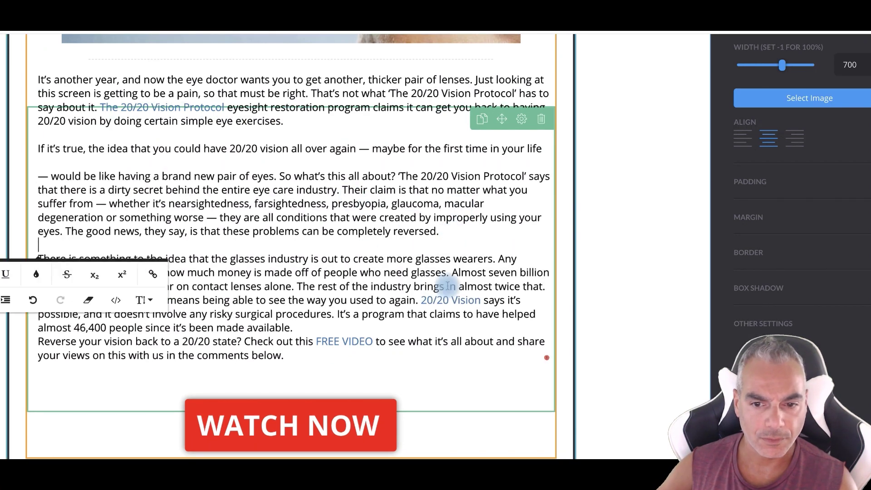
{"action": "key", "text": "Return"}
{"action": "key", "text": "Return"}
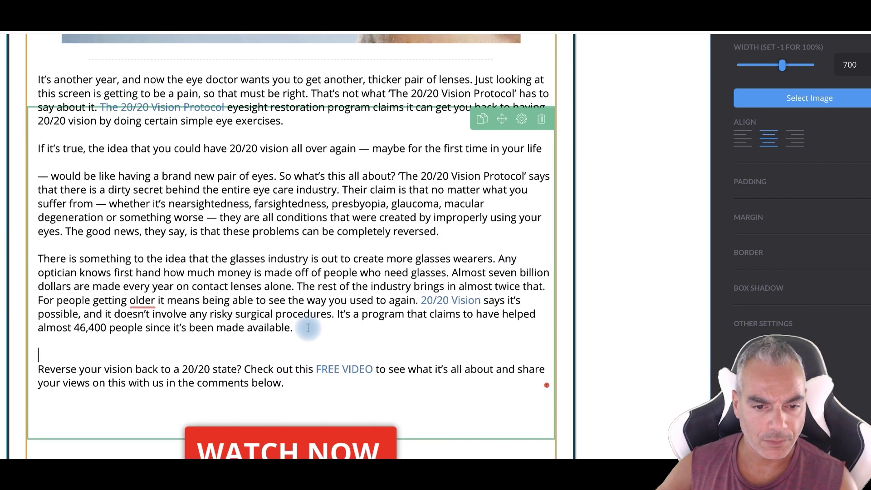
{"action": "key", "text": "BackSpace"}
Remove the break before "— would be like having a brand new pair of eyes" to rejoin the second paragraph.
{"action": "left_click", "coordinate": [252, 296]}
{"action": "scroll", "coordinate": [256, 294], "scroll_direction": "up", "scroll_amount": 1}
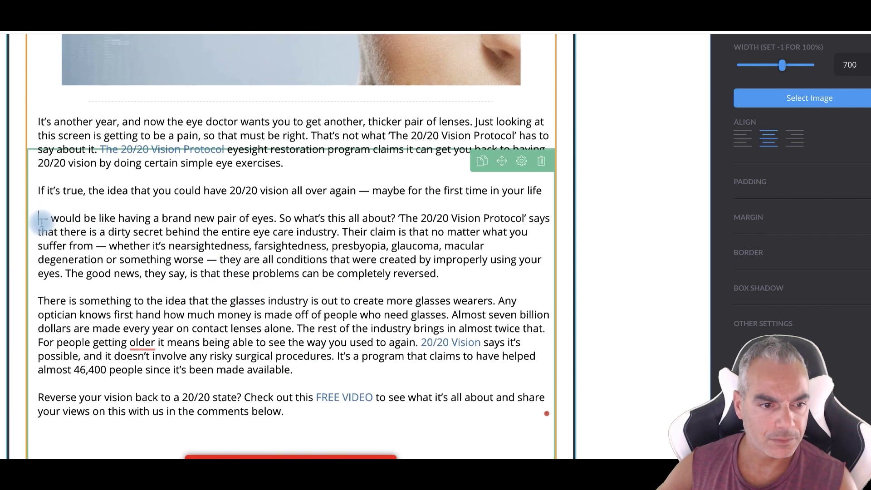
{"action": "key", "text": "BackSpace"}
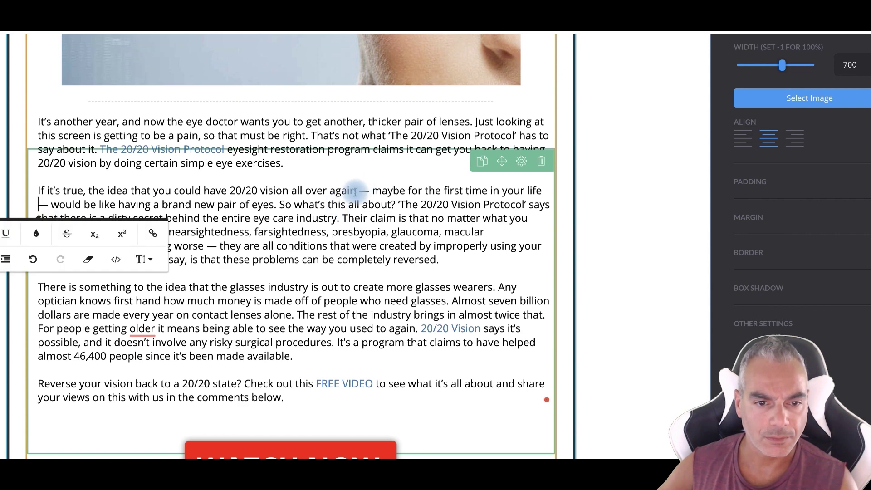
Insert blank lines above the first paragraph to push the article text down from the divider.
{"action": "scroll", "coordinate": [356, 191], "scroll_direction": "up", "scroll_amount": 2}
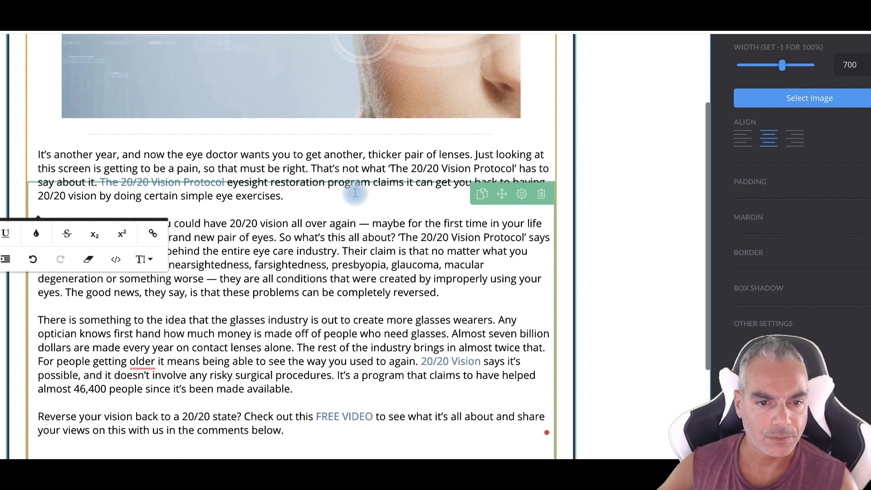
{"action": "left_click", "coordinate": [40, 155]}
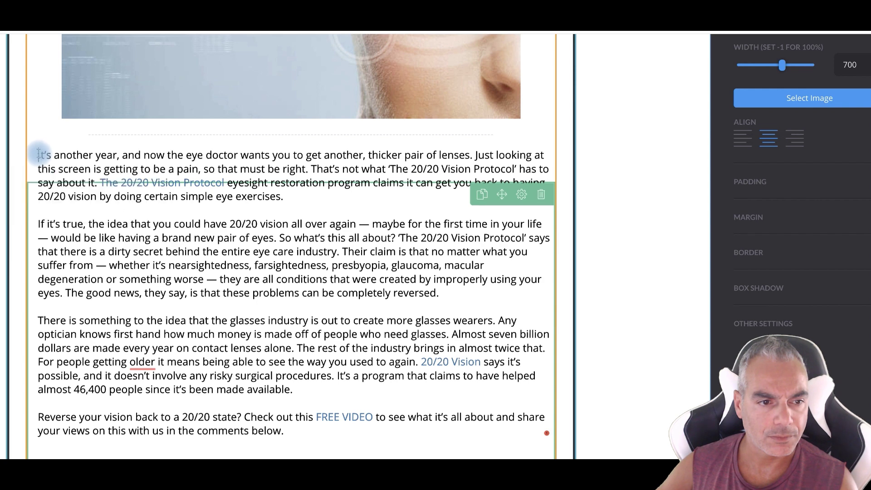
{"action": "key", "text": "Return"}
{"action": "key", "text": "Return"}
{"action": "key", "text": "Return"}
{"action": "key", "text": "Return"}
{"action": "key", "text": "BackSpace"}
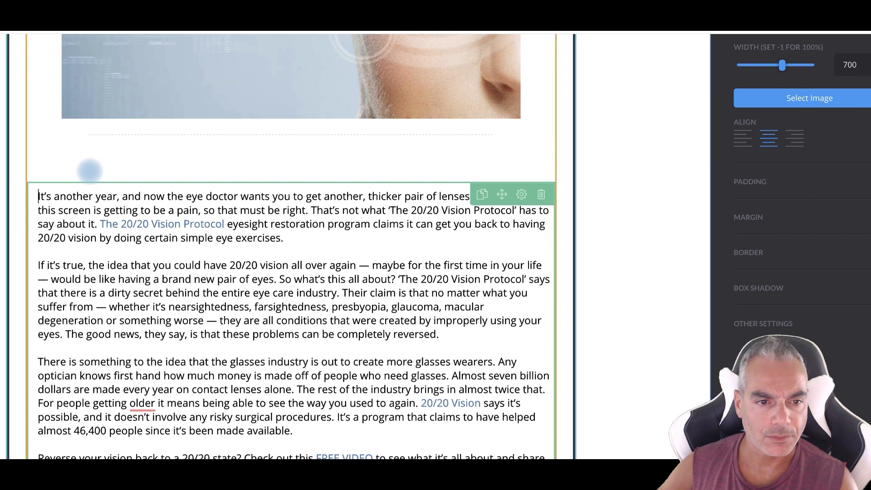
Set the article text block's margins to -119 at the top and 69 at the bottom.
{"action": "left_click", "coordinate": [177, 151]}
{"action": "scroll", "coordinate": [436, 236], "scroll_direction": "down", "scroll_amount": 3}
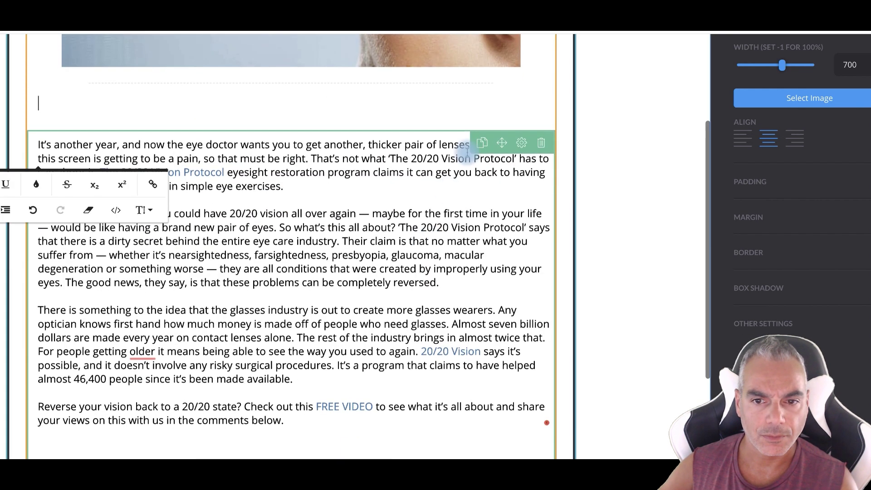
{"action": "left_click", "coordinate": [512, 147]}
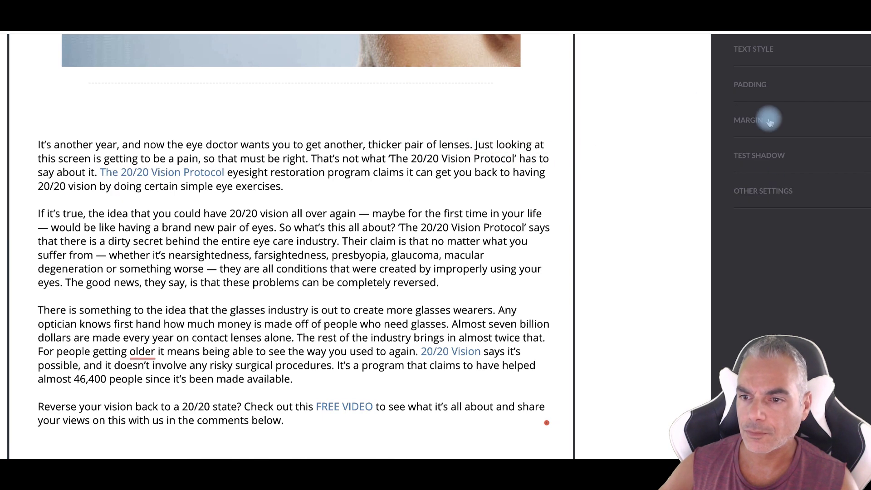
{"action": "left_click", "coordinate": [769, 119]}
{"action": "mouse_move", "coordinate": [783, 193]}
{"action": "left_mouse_down"}
{"action": "mouse_move", "coordinate": [777, 191]}
{"action": "mouse_move", "coordinate": [789, 187]}
{"action": "left_mouse_up"}
{"action": "left_click_drag", "start_coordinate": [765, 154], "coordinate": [755, 162]}
{"action": "scroll", "coordinate": [499, 232], "scroll_direction": "up", "scroll_amount": 2}
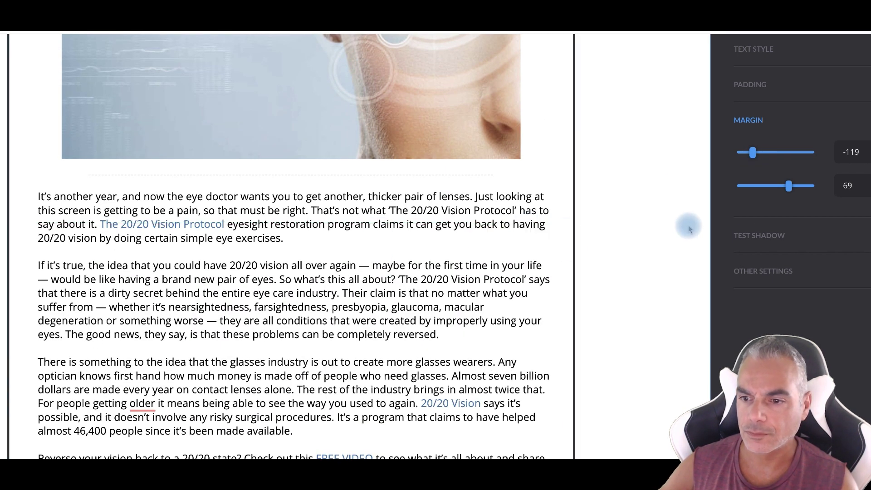
Set the first two padding values of the article text block to 0 and open its text style settings.
{"action": "scroll", "coordinate": [776, 137], "scroll_direction": "up", "scroll_amount": 1}
{"action": "left_click", "coordinate": [771, 103]}
{"action": "mouse_move", "coordinate": [737, 135]}
{"action": "left_mouse_down"}
{"action": "mouse_move", "coordinate": [764, 137]}
{"action": "mouse_move", "coordinate": [736, 136]}
{"action": "left_mouse_up"}
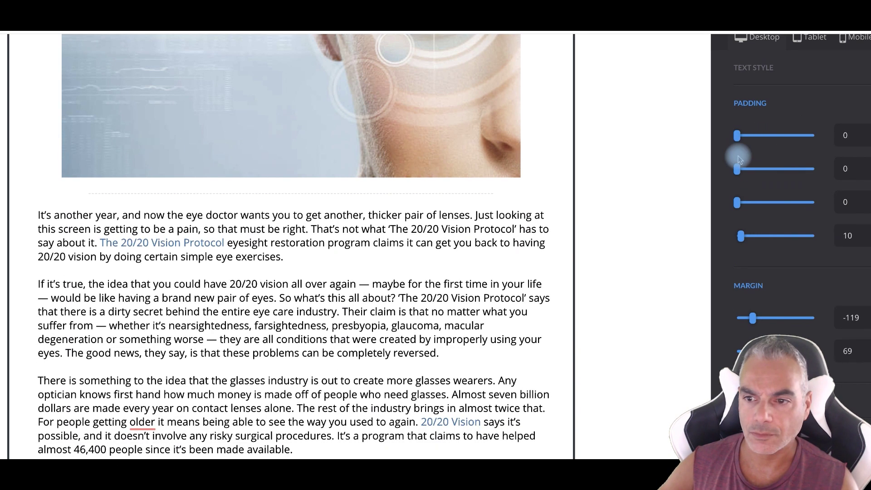
{"action": "mouse_move", "coordinate": [737, 171]}
{"action": "left_mouse_down"}
{"action": "mouse_move", "coordinate": [814, 172]}
{"action": "mouse_move", "coordinate": [735, 171]}
{"action": "left_mouse_up"}
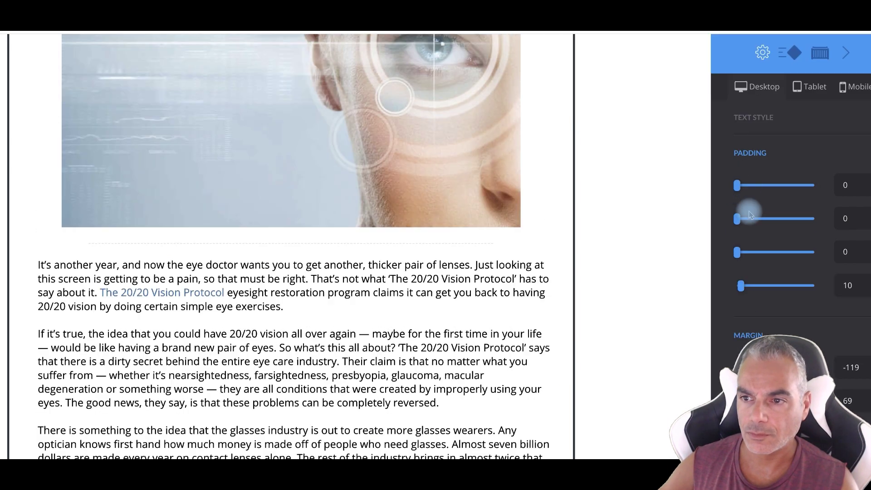
{"action": "left_click", "coordinate": [754, 117]}
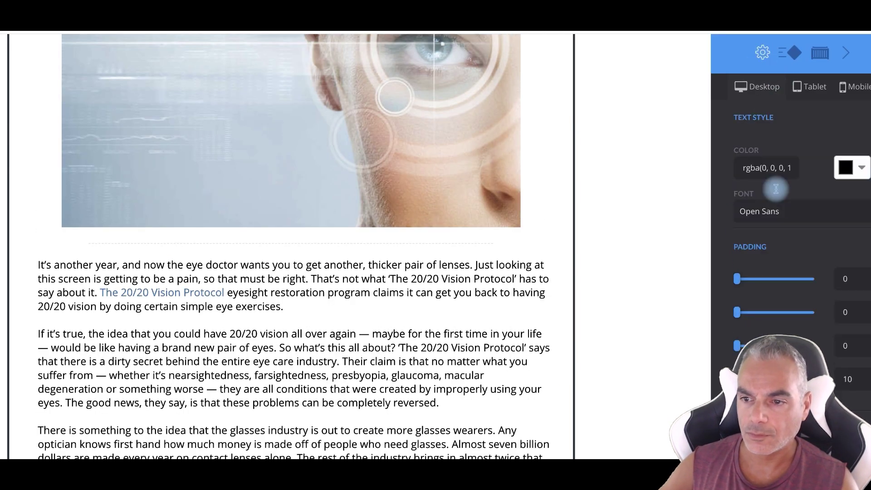
Justify the article text below the eye image.
{"action": "left_click", "coordinate": [822, 262]}
{"action": "scroll", "coordinate": [595, 278], "scroll_direction": "down", "scroll_amount": 3}
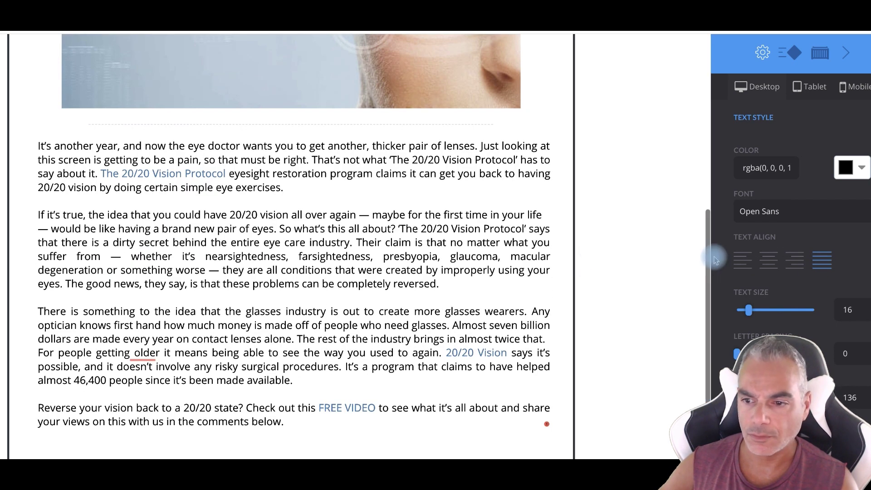
{"action": "scroll", "coordinate": [802, 223], "scroll_direction": "down", "scroll_amount": 4}
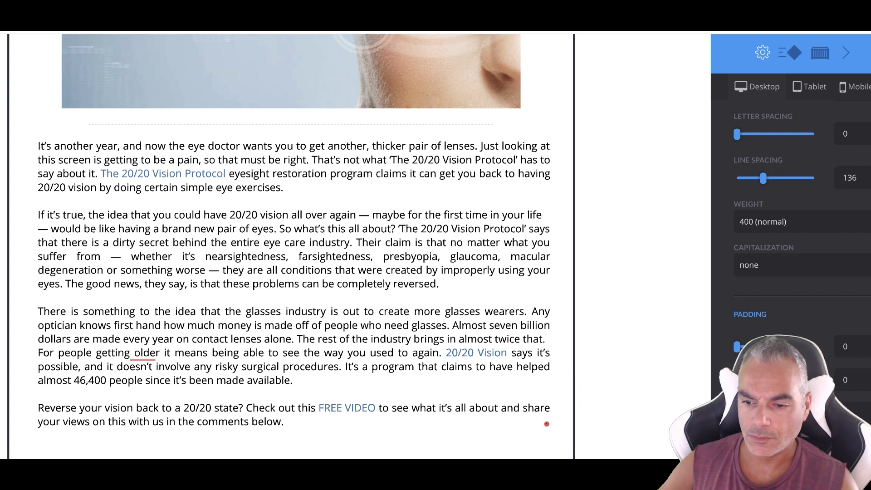
Set the article text block's padding values to 5, 53, 0 and 51, in the order listed.
{"action": "mouse_move", "coordinate": [739, 413]}
{"action": "left_mouse_down"}
{"action": "mouse_move", "coordinate": [766, 413]}
{"action": "mouse_move", "coordinate": [756, 414]}
{"action": "left_mouse_up"}
{"action": "mouse_move", "coordinate": [738, 347]}
{"action": "left_mouse_down"}
{"action": "mouse_move", "coordinate": [757, 346]}
{"action": "mouse_move", "coordinate": [742, 346]}
{"action": "left_mouse_up"}
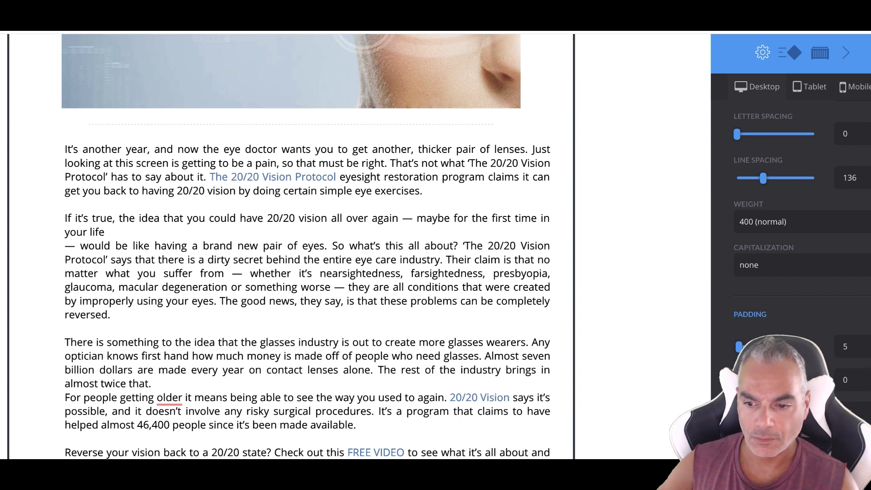
{"action": "left_click_drag", "start_coordinate": [737, 380], "coordinate": [758, 380]}
{"action": "scroll", "coordinate": [486, 297], "scroll_direction": "down", "scroll_amount": 1}
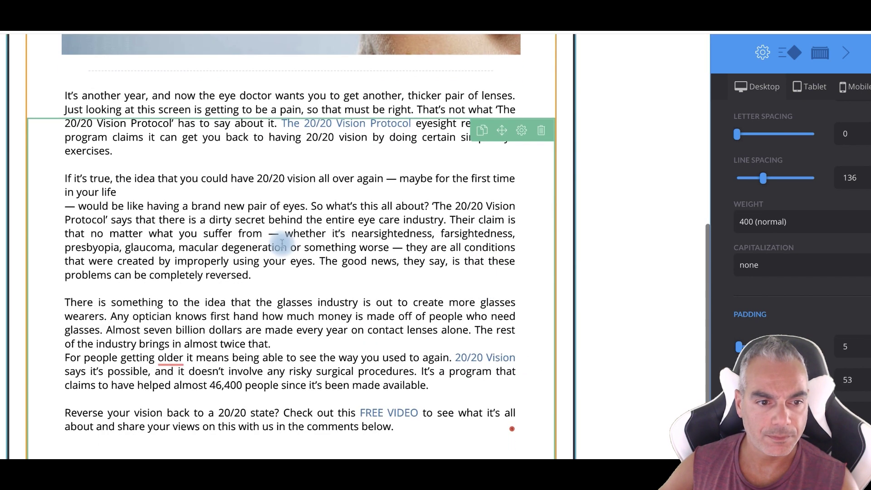
Delete the line break and the dash before "would be like having a brand new pair of eyes".
{"action": "left_click", "coordinate": [65, 206]}
{"action": "key", "text": "BackSpace"}
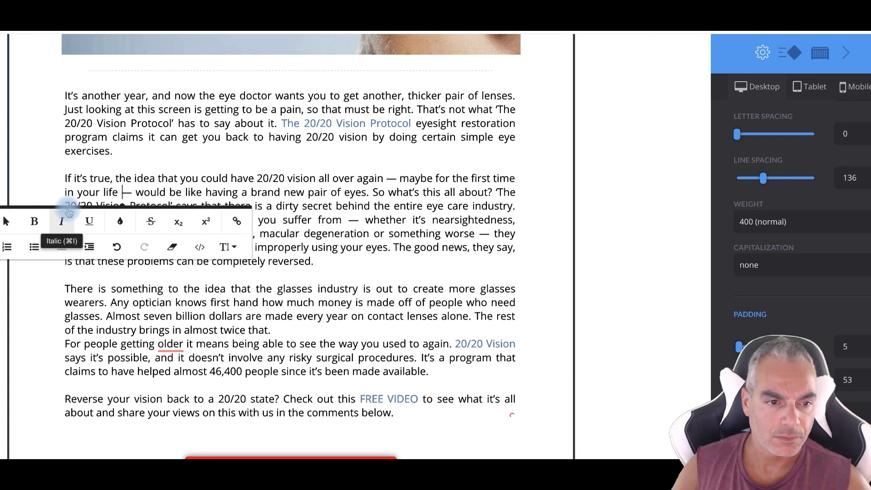
{"action": "key", "text": "BackSpace"}
{"action": "key", "text": "BackSpace"}
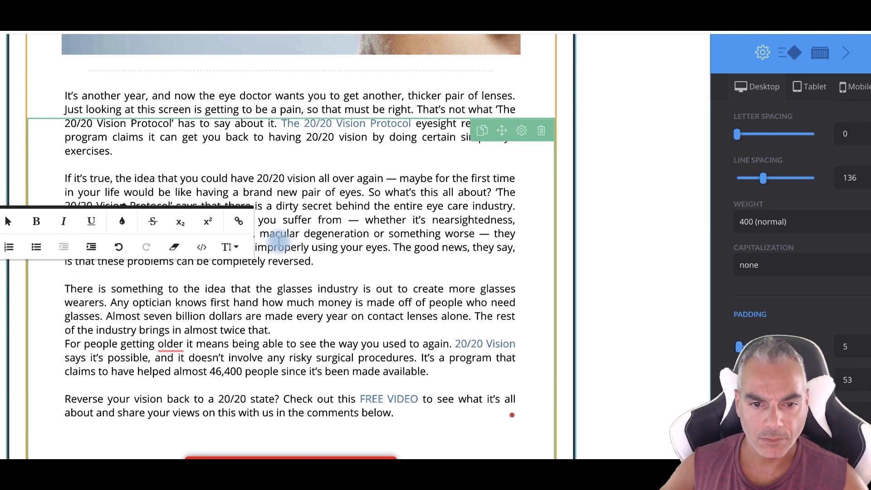
{"action": "left_click", "coordinate": [365, 222]}
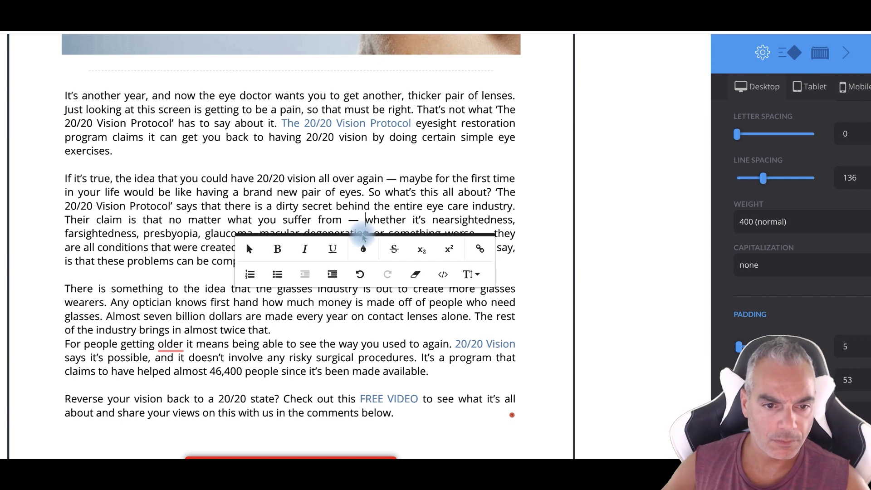
Split the second paragraph so that "Their claim is that no matter what you suffer from" starts a new paragraph.
{"action": "scroll", "coordinate": [318, 222], "scroll_direction": "down", "scroll_amount": 2}
{"action": "left_click", "coordinate": [64, 156]}
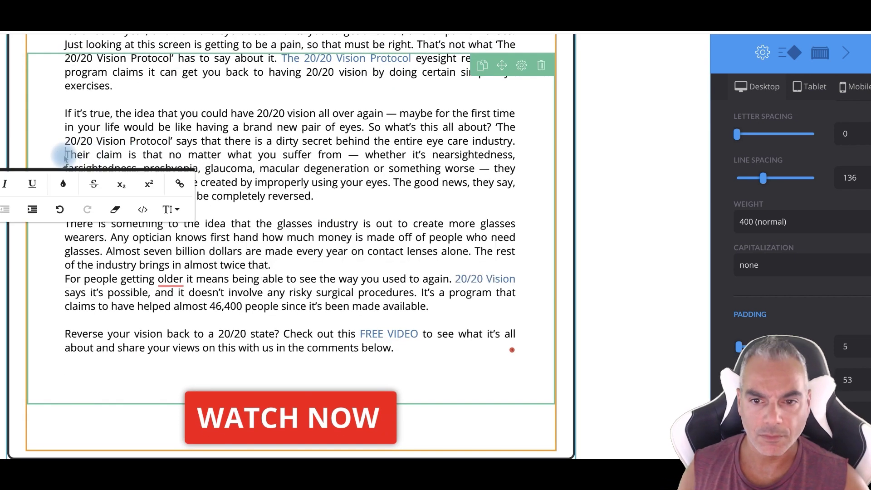
{"action": "key", "text": "Return"}
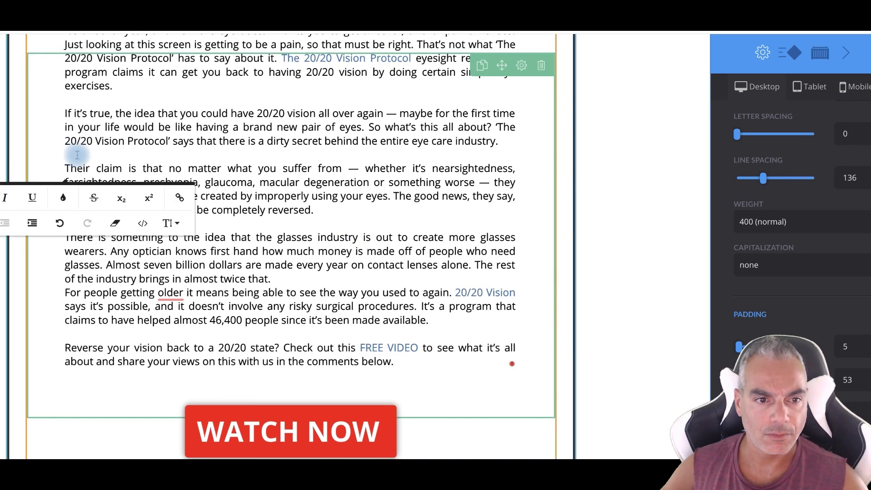
{"action": "scroll", "coordinate": [77, 154], "scroll_direction": "up", "scroll_amount": 2}
{"action": "scroll", "coordinate": [313, 277], "scroll_direction": "down", "scroll_amount": 2}
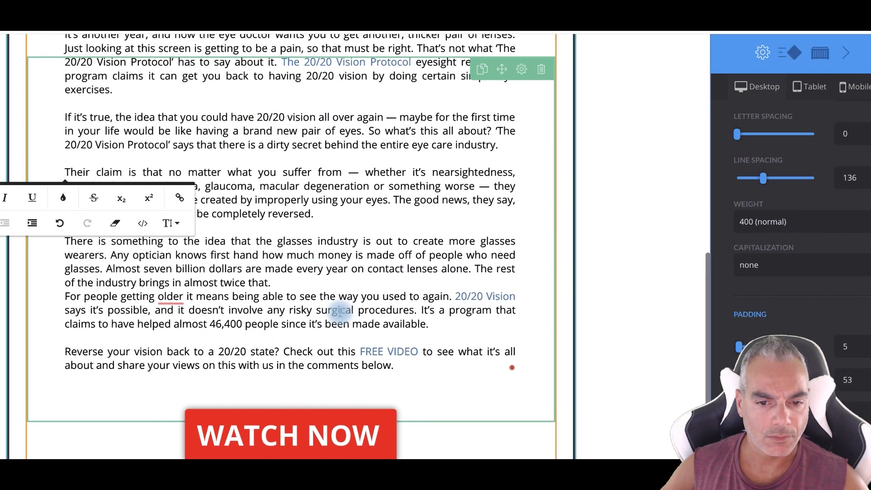
Insert a blank line before "For people getting older" to make it a separate paragraph.
{"action": "left_click", "coordinate": [301, 308]}
{"action": "left_click", "coordinate": [275, 282]}
{"action": "key", "text": "Return"}
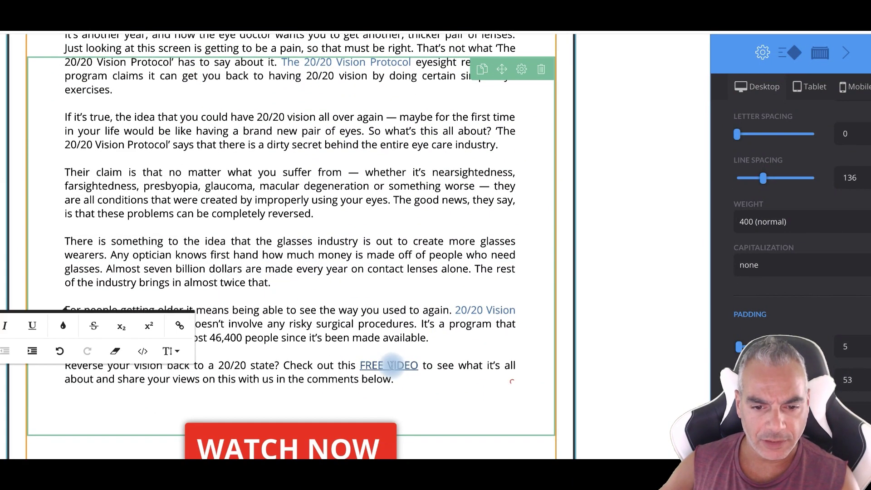
Remove the hyperlinks from "FREE VIDEO", "20/20 Vision" and "The 20/20 Vision Protocol" in the article text.
{"action": "left_click", "coordinate": [391, 366]}
{"action": "left_click", "coordinate": [417, 393]}
{"action": "left_click", "coordinate": [458, 312]}
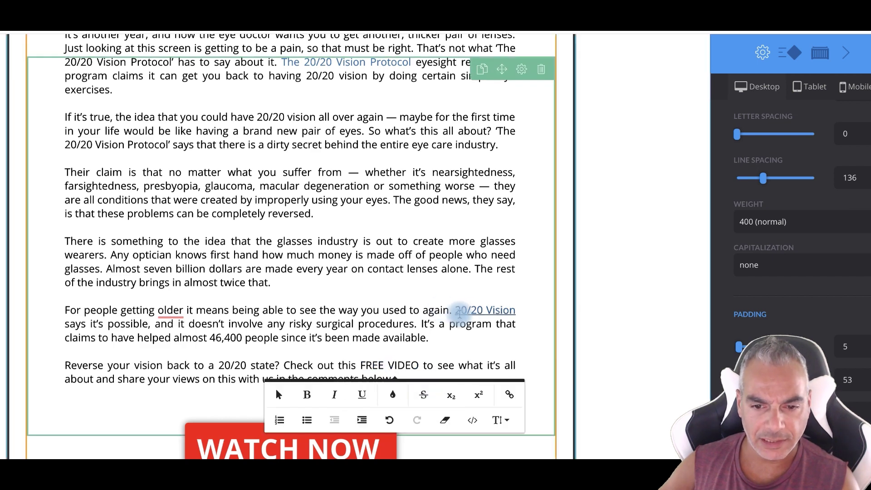
{"action": "left_click", "coordinate": [525, 340]}
{"action": "scroll", "coordinate": [432, 130], "scroll_direction": "up", "scroll_amount": 2}
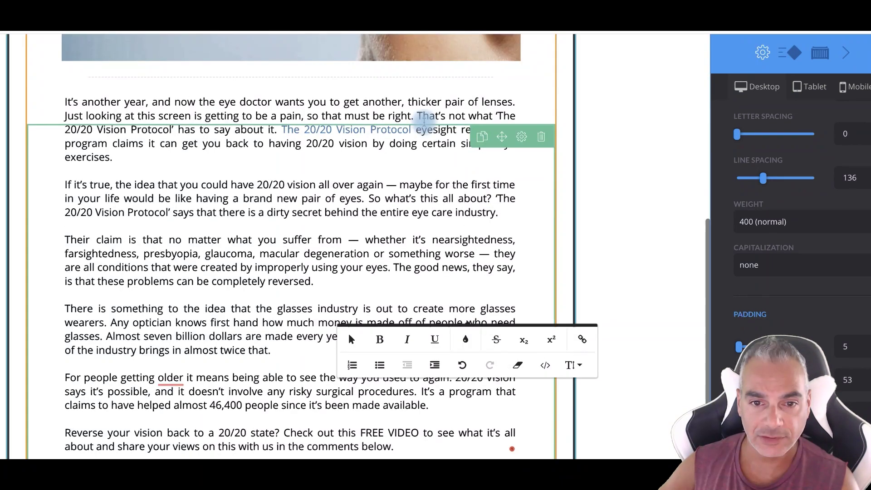
{"action": "left_click", "coordinate": [377, 131]}
{"action": "left_click", "coordinate": [361, 157]}
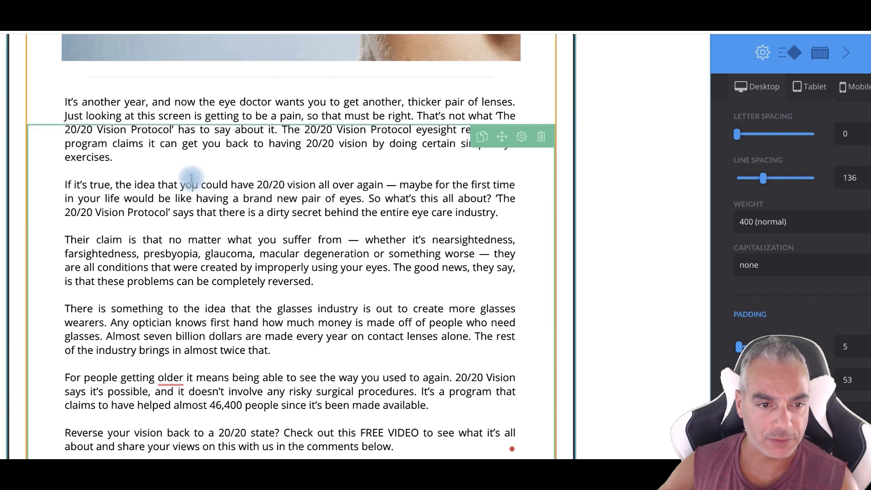
Correct the flagged word by adding a comma after "older" in "For people getting older".
{"action": "scroll", "coordinate": [192, 178], "scroll_direction": "down", "scroll_amount": 2}
{"action": "left_click", "coordinate": [349, 274]}
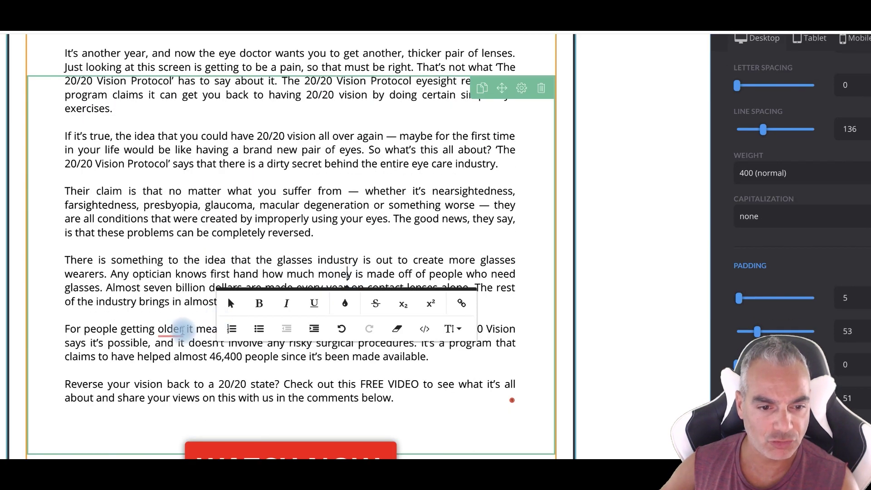
{"action": "right_click", "coordinate": [179, 330]}
{"action": "left_click", "coordinate": [177, 368]}
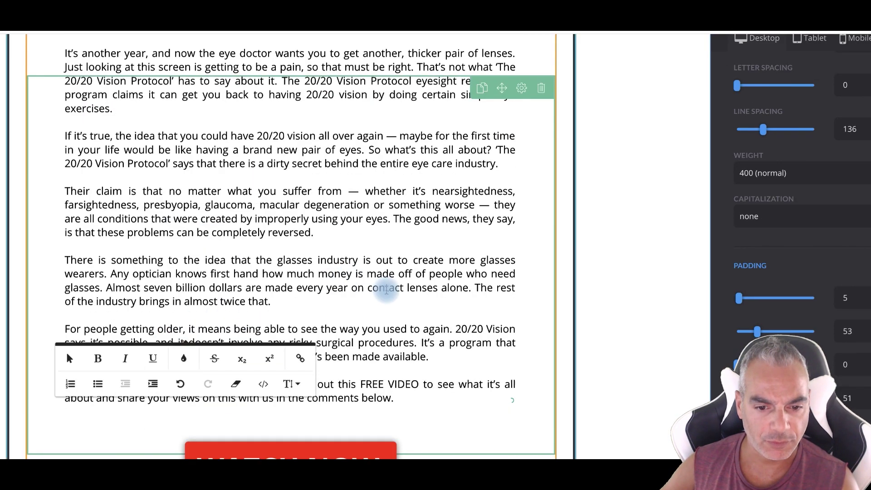
Compare the finished article with the competitor's page, from the advertisement label and headline banner through the body text.
{"action": "scroll", "coordinate": [386, 290], "scroll_direction": "down", "scroll_amount": 5}
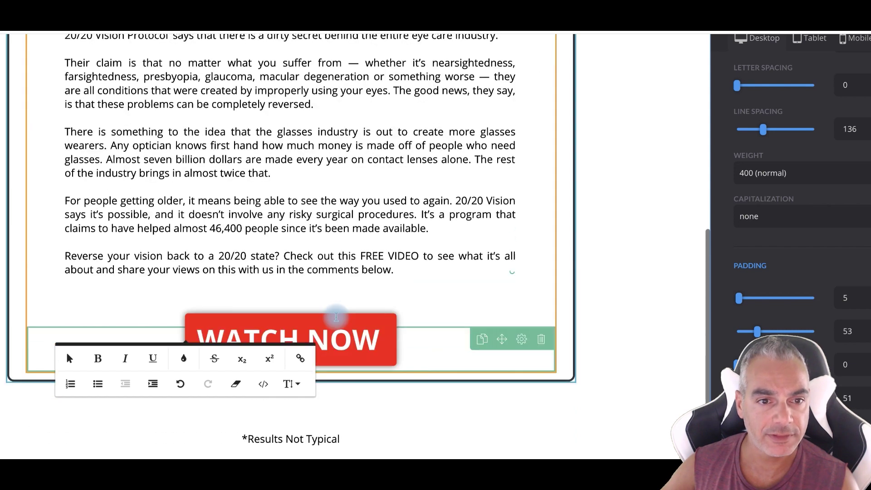
{"action": "scroll", "coordinate": [337, 317], "scroll_direction": "up", "scroll_amount": 15}
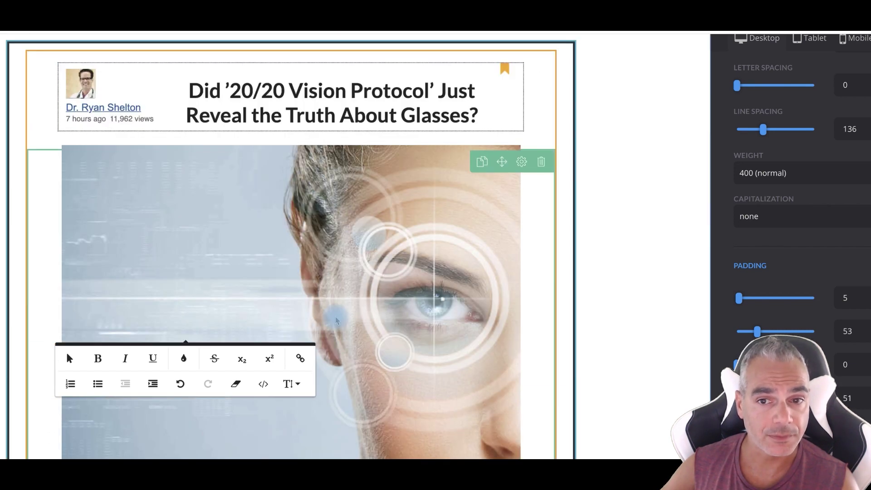
{"action": "left_click", "coordinate": [336, 321]}
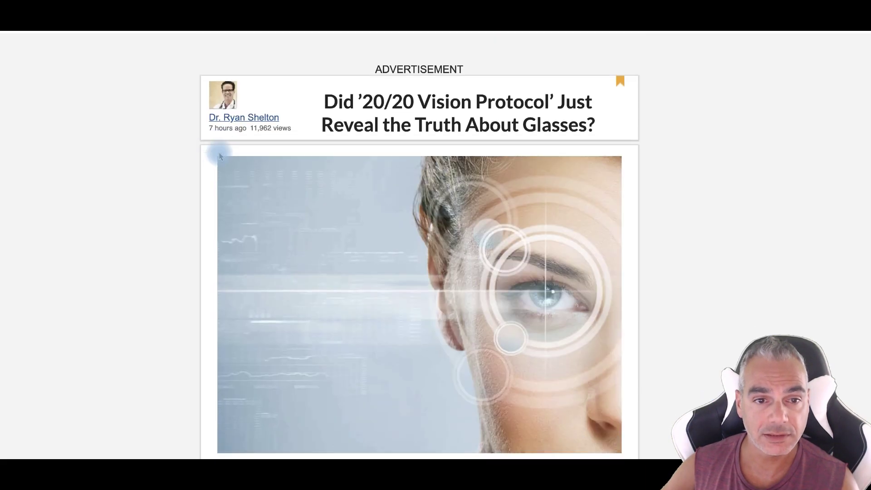
{"action": "scroll", "coordinate": [220, 156], "scroll_direction": "down", "scroll_amount": 1}
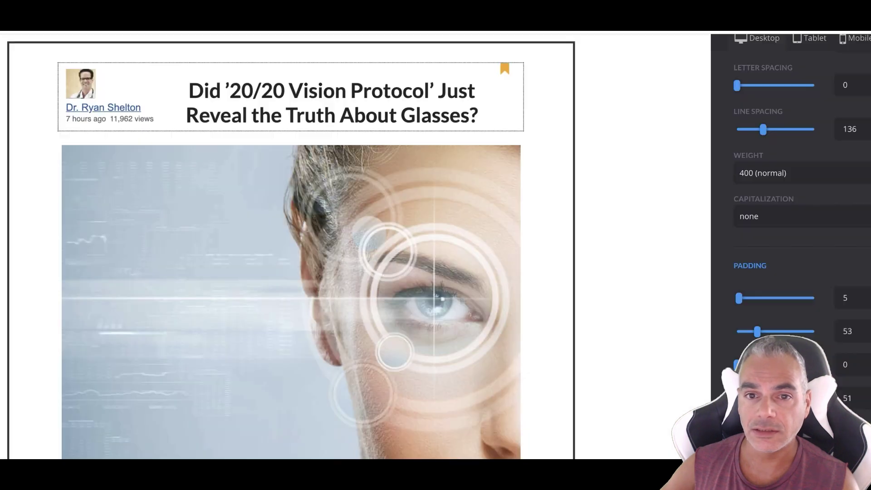
{"action": "scroll", "coordinate": [288, 142], "scroll_direction": "down", "scroll_amount": 14}
{"action": "scroll", "coordinate": [288, 142], "scroll_direction": "up", "scroll_amount": 6}
{"action": "left_click", "coordinate": [286, 143]}
{"action": "scroll", "coordinate": [287, 150], "scroll_direction": "up", "scroll_amount": 10}
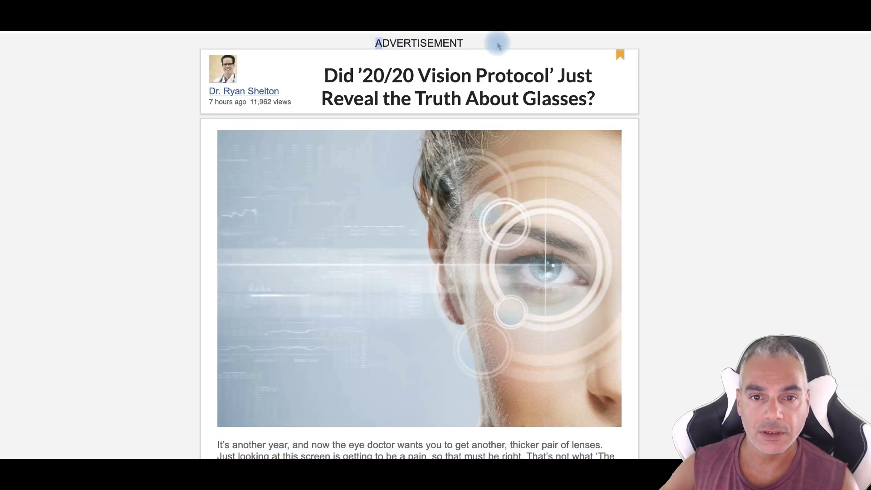
{"action": "triple_click", "coordinate": [505, 45]}
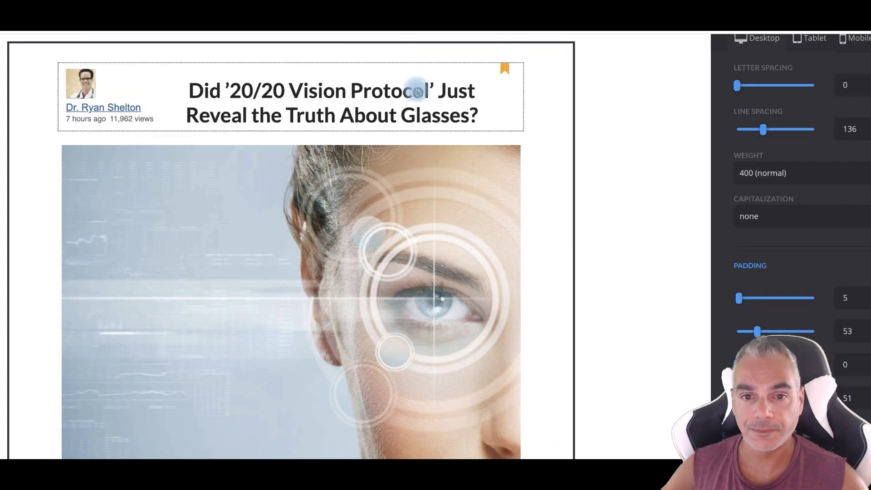
Change the header logo text to "20/20 VISION HEALTH".
{"action": "left_click", "coordinate": [254, 57]}
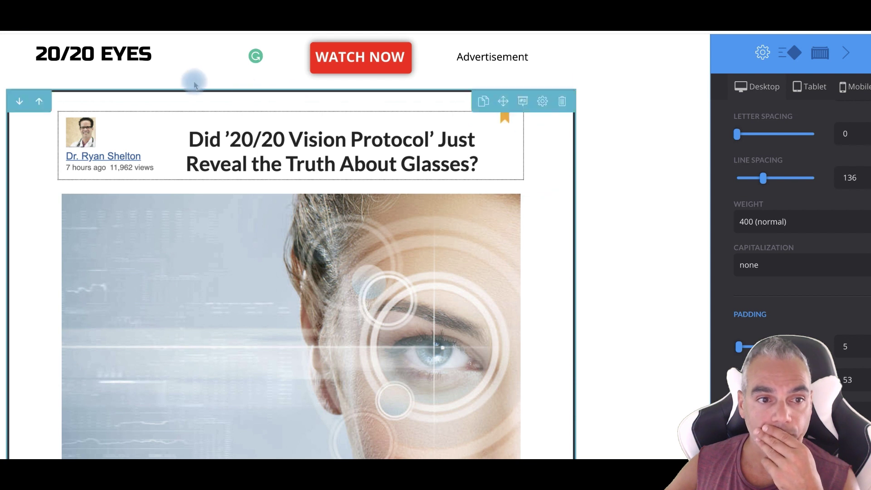
{"action": "left_click", "coordinate": [153, 54]}
{"action": "key", "text": "BackSpace"}
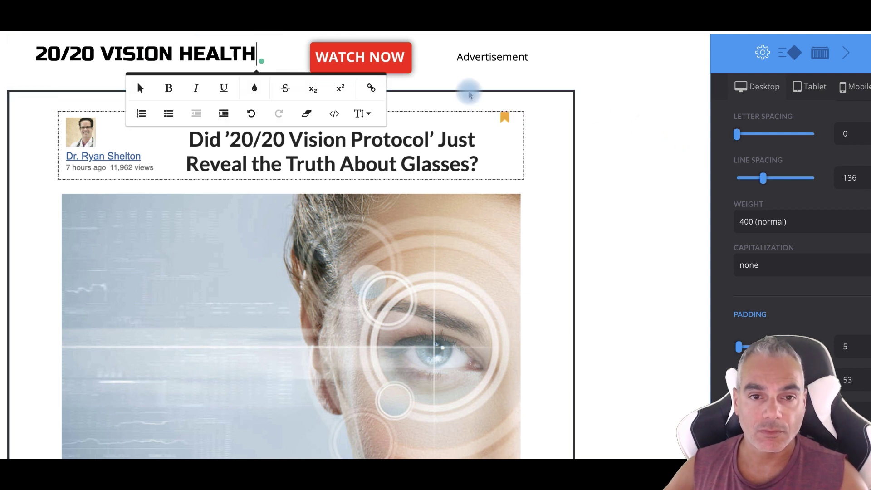
{"action": "left_click", "coordinate": [632, 45]}
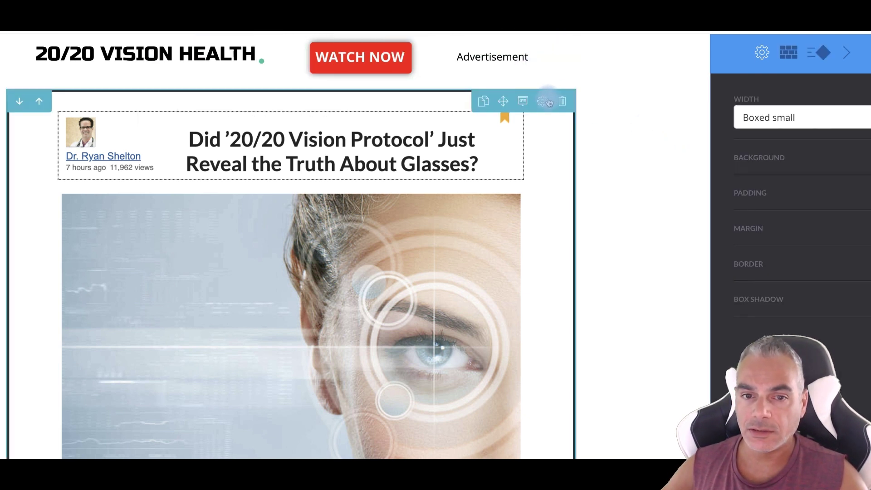
Set the border color of the headline banner image to black.
{"action": "scroll", "coordinate": [641, 130], "scroll_direction": "down", "scroll_amount": 2}
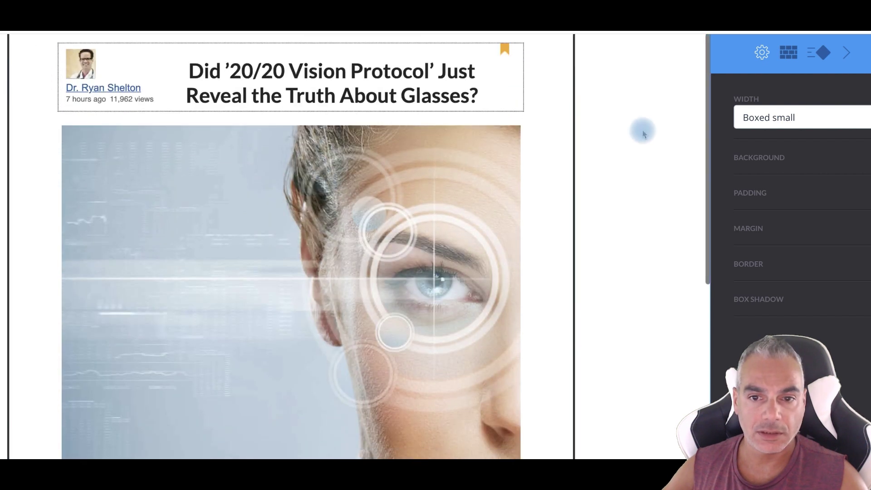
{"action": "left_click", "coordinate": [801, 119]}
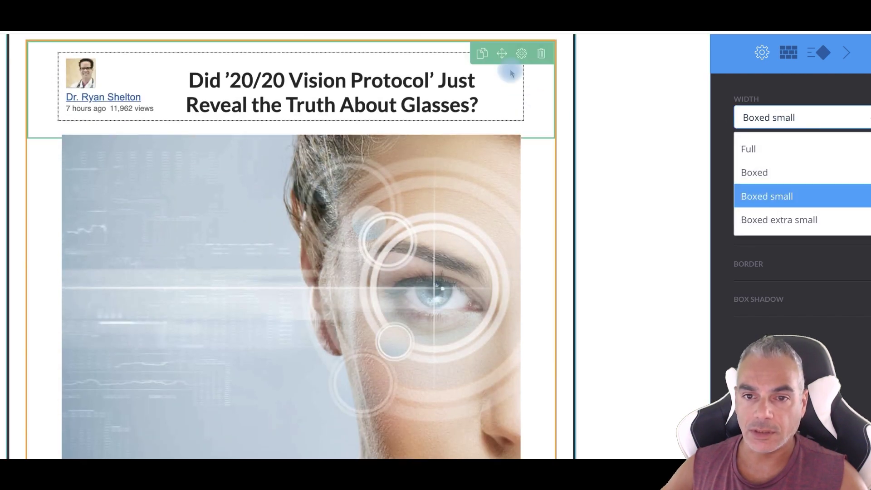
{"action": "left_click", "coordinate": [521, 54]}
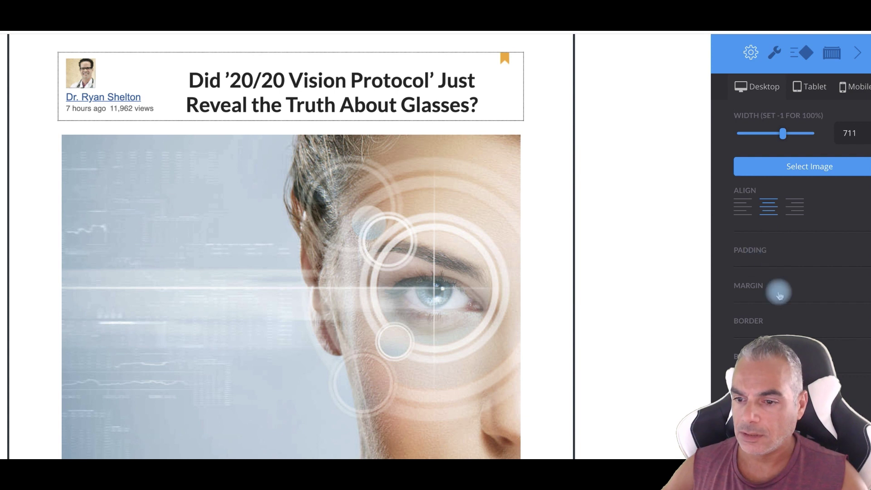
{"action": "scroll", "coordinate": [783, 325], "scroll_direction": "down", "scroll_amount": 4}
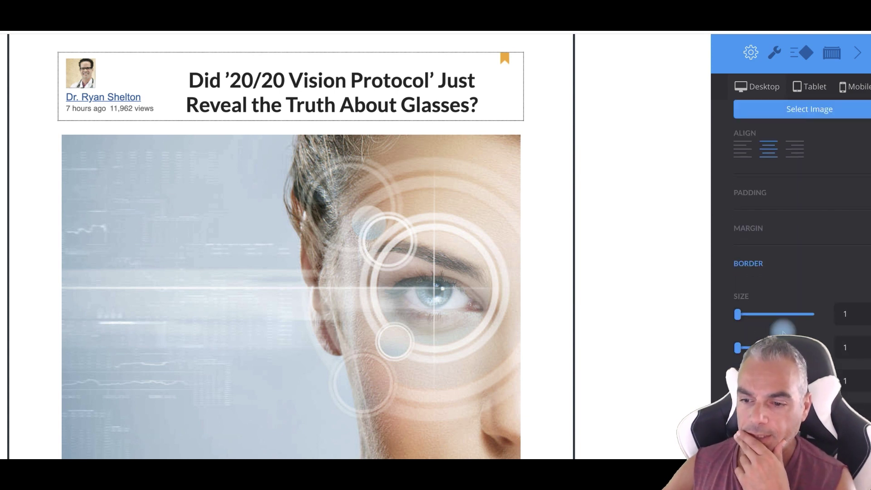
{"action": "scroll", "coordinate": [783, 326], "scroll_direction": "down", "scroll_amount": 1}
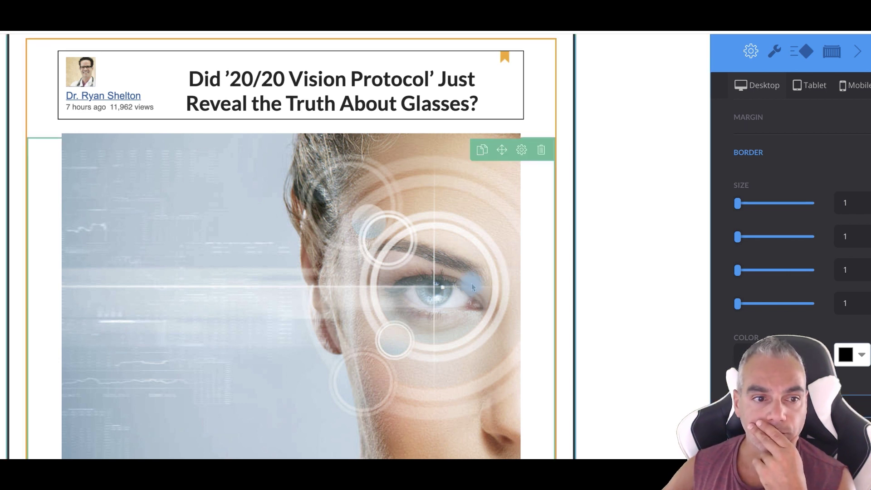
Set the width of the large eye image to 710 so it lines up with the headline banner.
{"action": "left_click", "coordinate": [320, 243]}
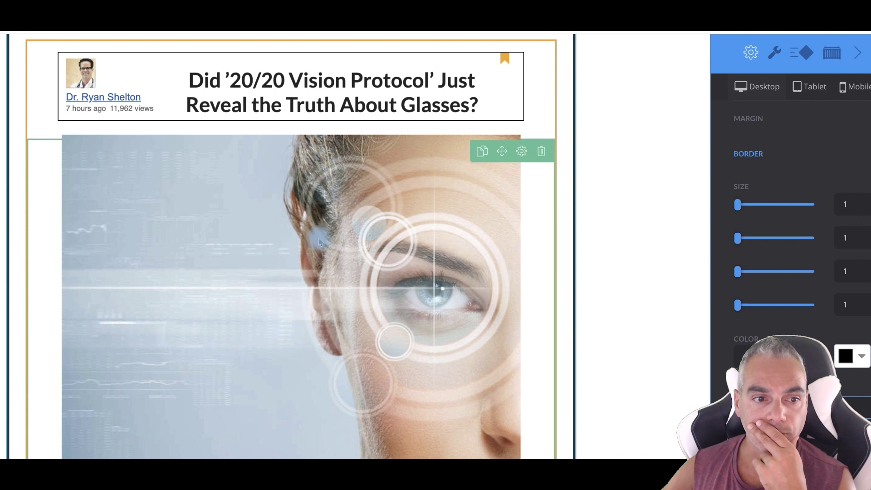
{"action": "left_click", "coordinate": [524, 151]}
{"action": "scroll", "coordinate": [774, 196], "scroll_direction": "up", "scroll_amount": 4}
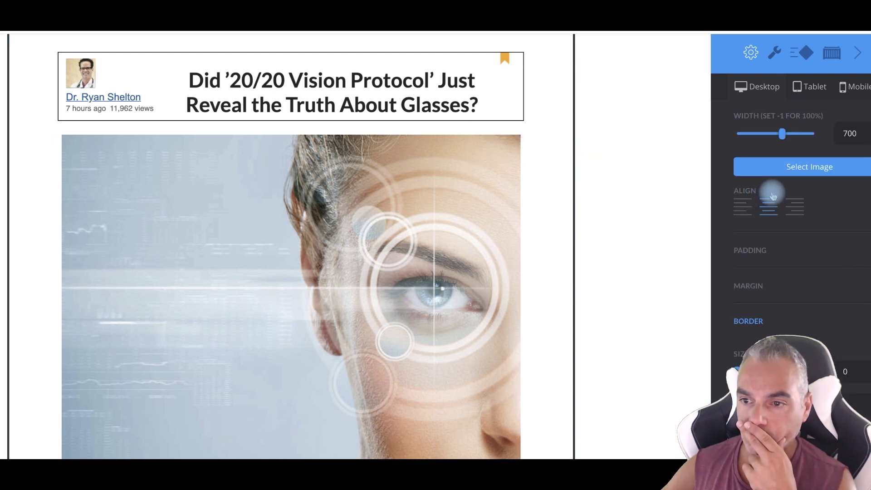
{"action": "left_click_drag", "start_coordinate": [784, 141], "coordinate": [785, 140]}
{"action": "scroll", "coordinate": [540, 259], "scroll_direction": "down", "scroll_amount": 12}
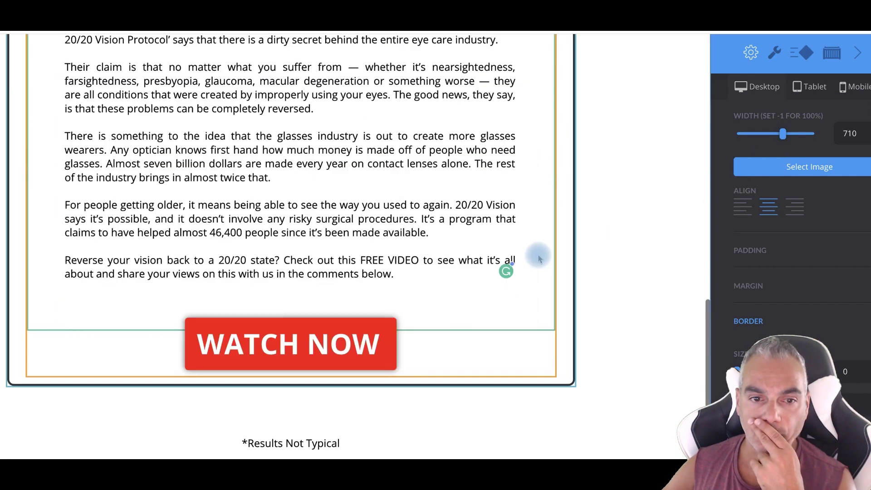
Review the desktop page and switch the editor to the tablet layout.
{"action": "scroll", "coordinate": [539, 259], "scroll_direction": "down", "scroll_amount": 3}
{"action": "scroll", "coordinate": [538, 259], "scroll_direction": "up", "scroll_amount": 12}
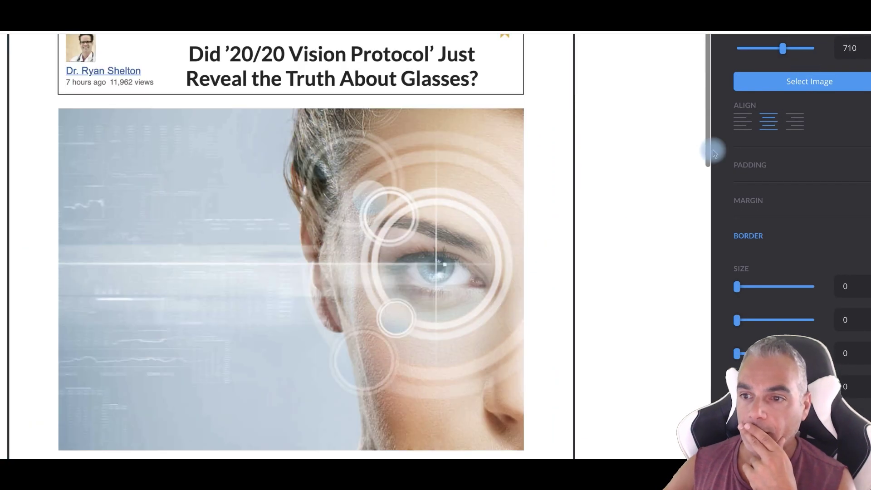
{"action": "scroll", "coordinate": [712, 152], "scroll_direction": "up", "scroll_amount": 3}
{"action": "left_click", "coordinate": [845, 87]}
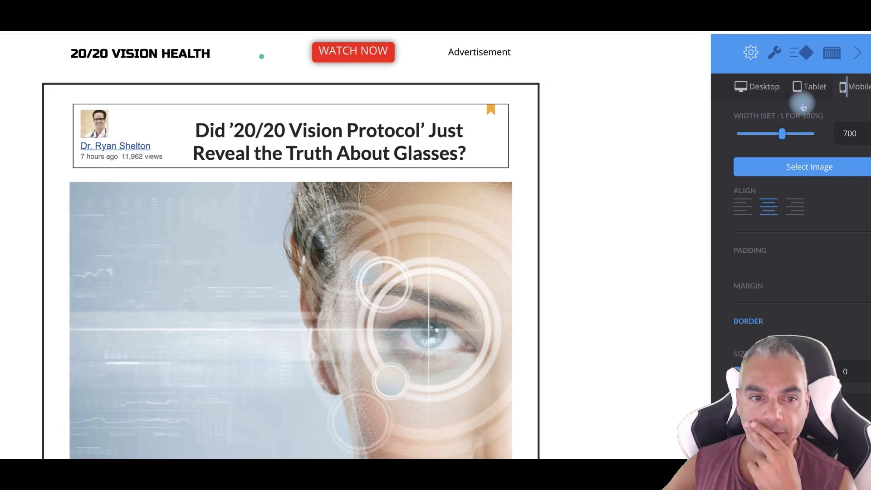
Review the advertorial page from the headline down to the closing WATCH NOW call to action and disclaimer.
{"action": "scroll", "coordinate": [440, 111], "scroll_direction": "down", "scroll_amount": 15}
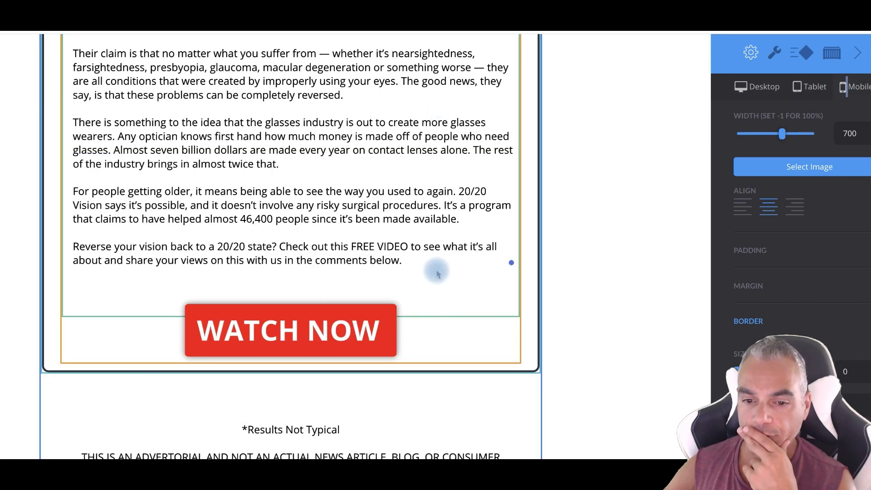
{"action": "scroll", "coordinate": [438, 273], "scroll_direction": "down", "scroll_amount": 2}
{"action": "scroll", "coordinate": [454, 315], "scroll_direction": "up", "scroll_amount": 15}
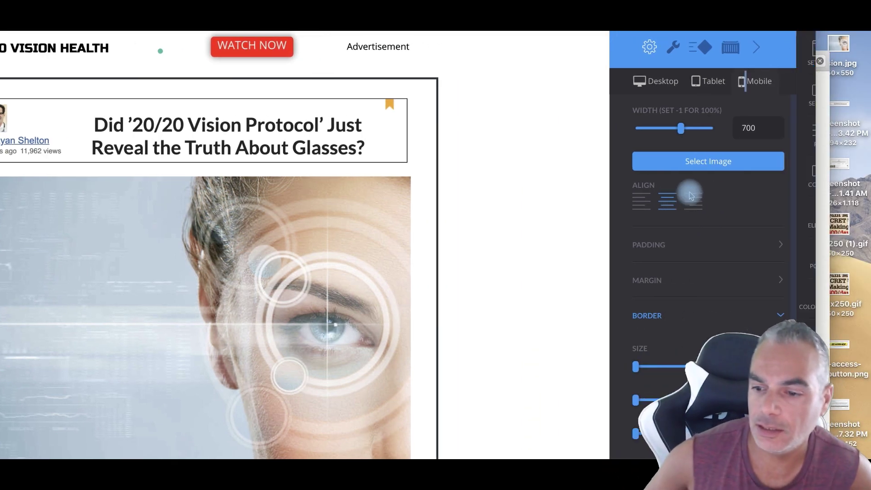
{"action": "scroll", "coordinate": [691, 196], "scroll_direction": "right", "scroll_amount": 1}
Switch to the MaxBounty campaign page and try to build a tracking link for Native traffic with the Raw link creative.
{"action": "key", "text": "super+r"}
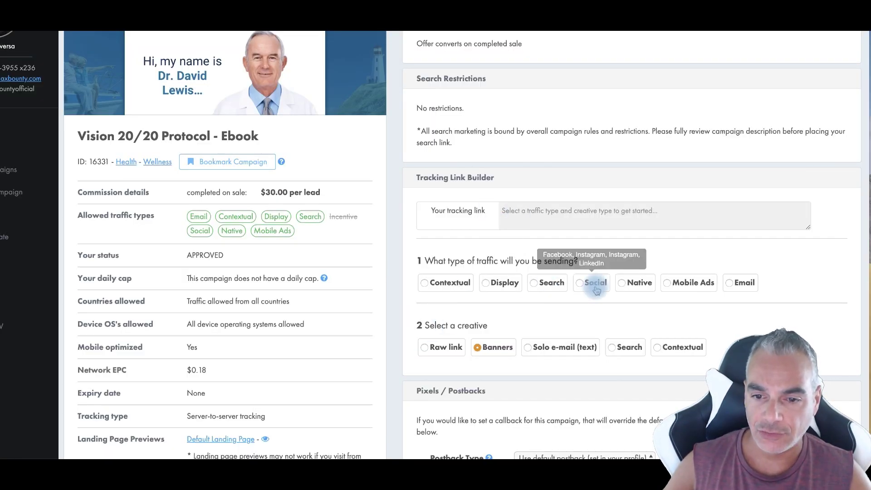
{"action": "left_click", "coordinate": [622, 283]}
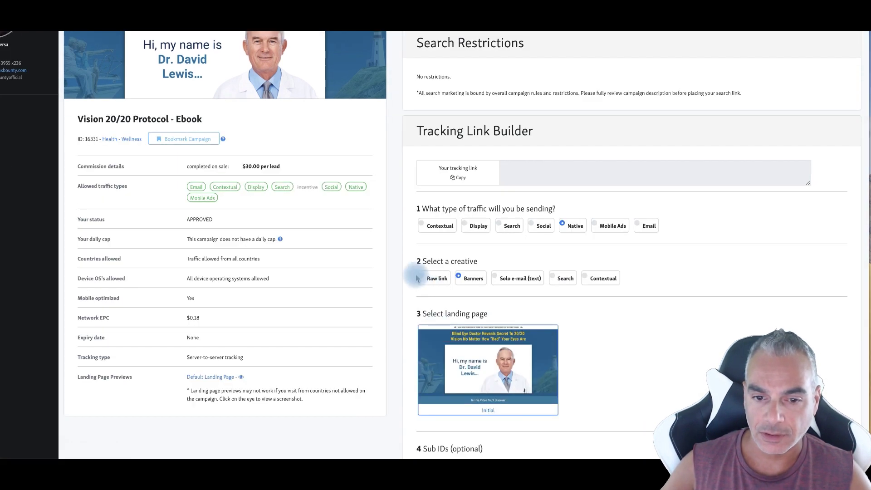
{"action": "left_click", "coordinate": [420, 280]}
{"action": "scroll", "coordinate": [544, 254], "scroll_direction": "down", "scroll_amount": 1}
{"action": "left_click", "coordinate": [580, 204]}
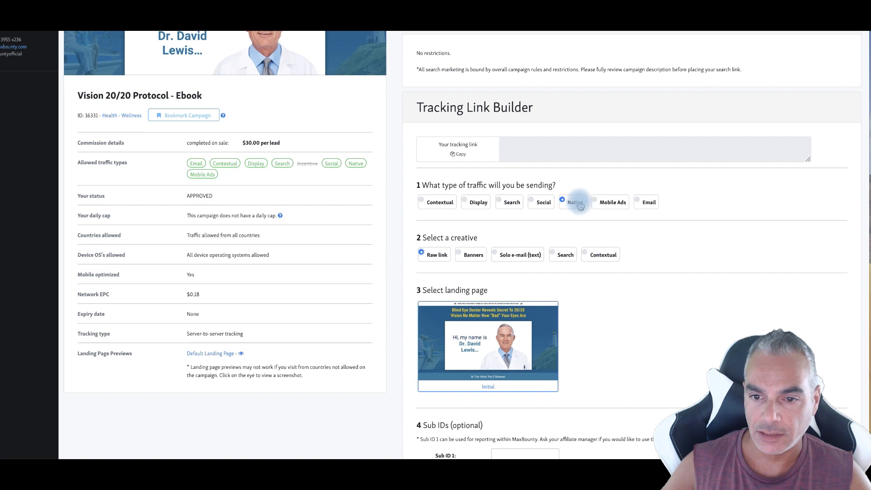
Try to apply "mgid" as Sub ID 1 to the Vision 20/20 Protocol tracking link.
{"action": "scroll", "coordinate": [496, 350], "scroll_direction": "down", "scroll_amount": 3}
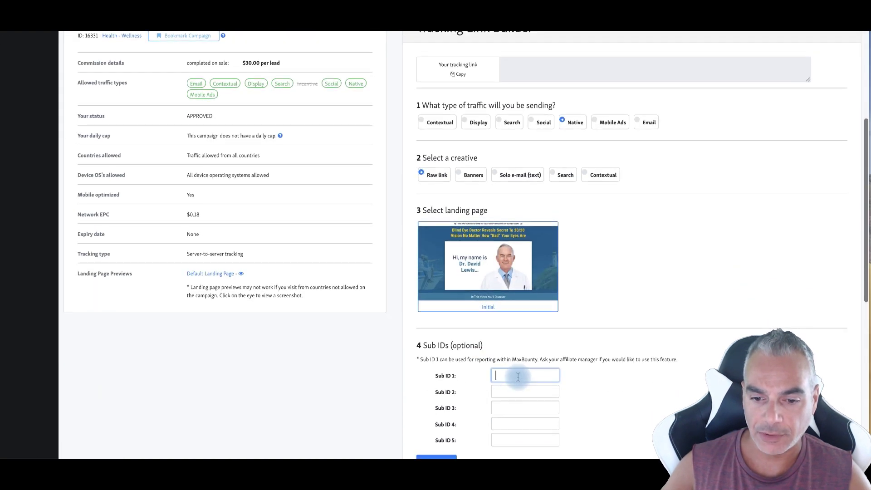
{"action": "left_click", "coordinate": [519, 375]}
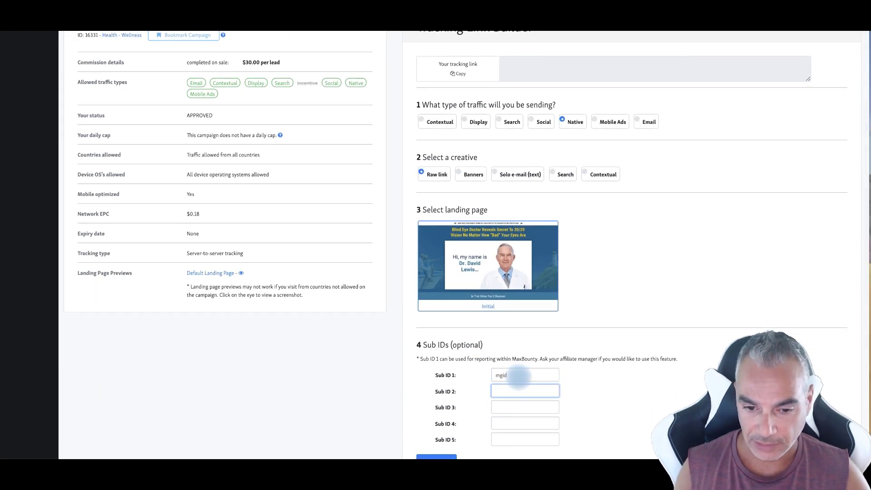
{"action": "scroll", "coordinate": [516, 396], "scroll_direction": "down", "scroll_amount": 1}
{"action": "left_click", "coordinate": [421, 430]}
{"action": "scroll", "coordinate": [474, 308], "scroll_direction": "up", "scroll_amount": 2}
{"action": "scroll", "coordinate": [487, 294], "scroll_direction": "up", "scroll_amount": 1}
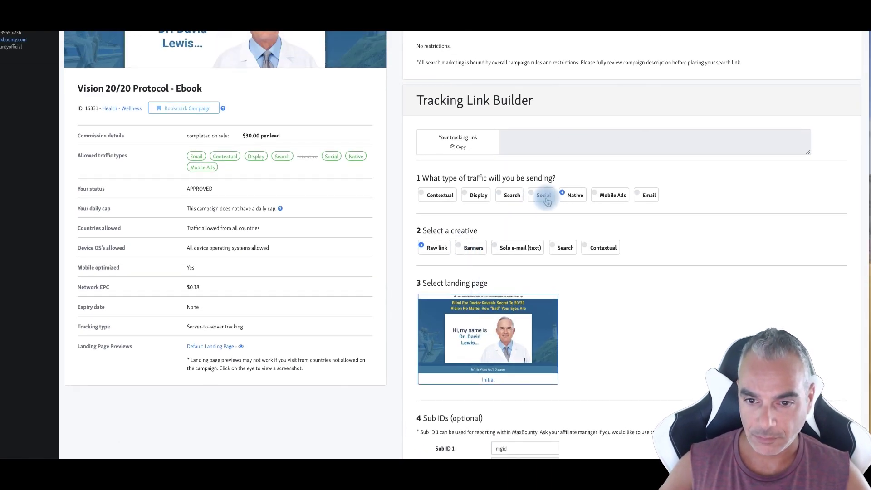
Try the Banners creative for the tracking link and check the campaign page.
{"action": "left_click", "coordinate": [468, 248]}
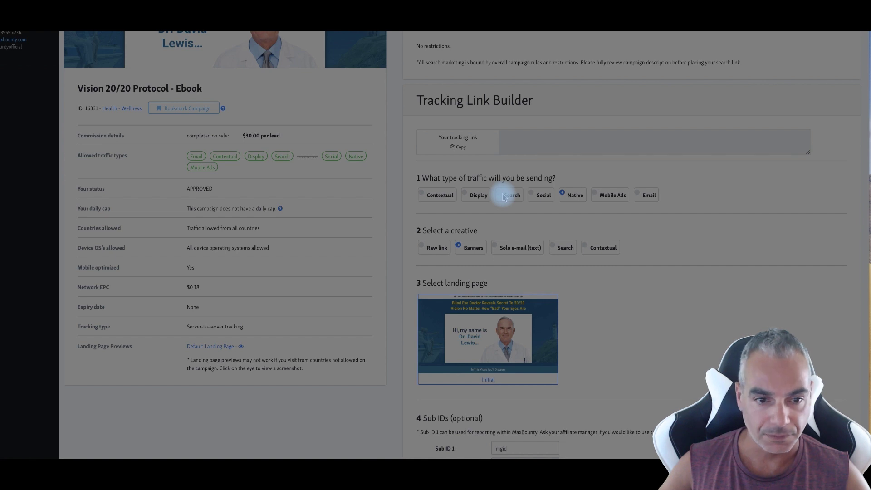
{"action": "scroll", "coordinate": [467, 259], "scroll_direction": "up", "scroll_amount": 4}
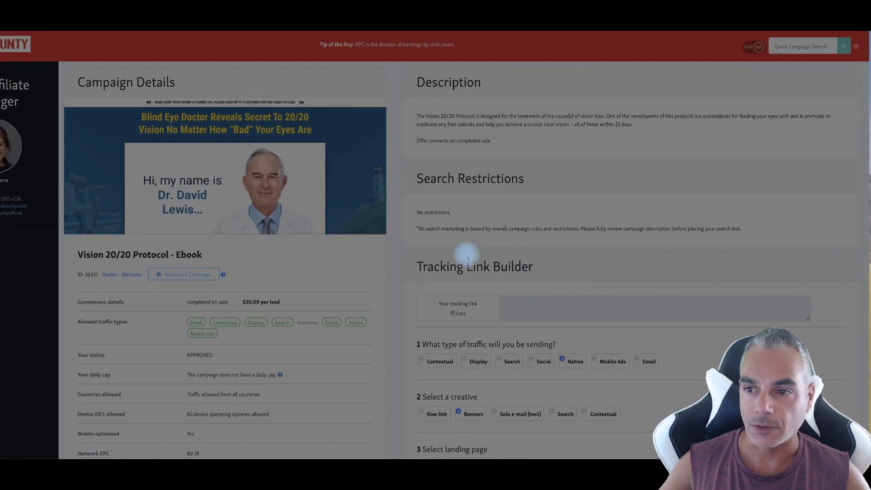
{"action": "scroll", "coordinate": [467, 255], "scroll_direction": "down", "scroll_amount": 9}
{"action": "scroll", "coordinate": [467, 253], "scroll_direction": "up", "scroll_amount": 4}
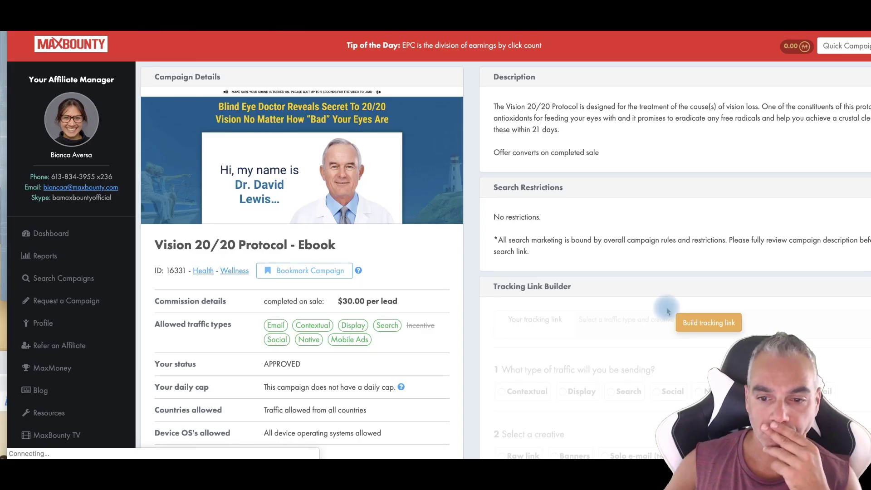
Build a tracking link for the Vision 20/20 Protocol offer with Native traffic and the Raw link creative, and copy it.
{"action": "scroll", "coordinate": [661, 306], "scroll_direction": "down", "scroll_amount": 3}
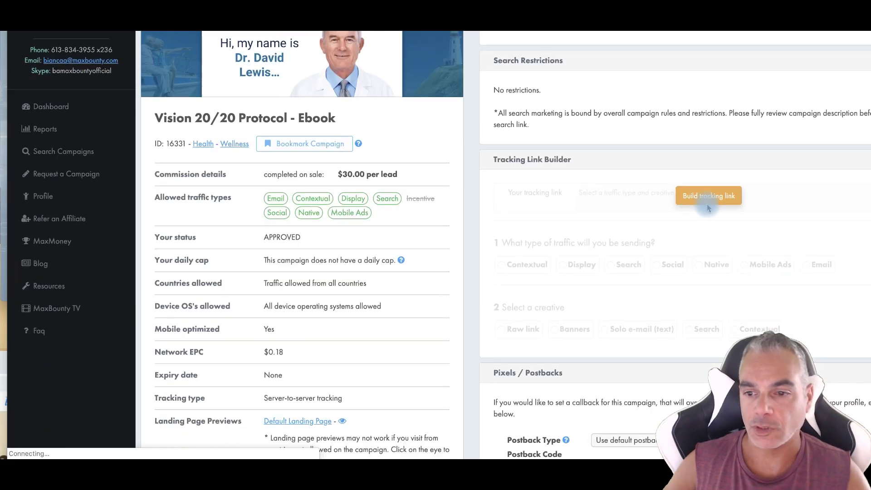
{"action": "left_click", "coordinate": [666, 240]}
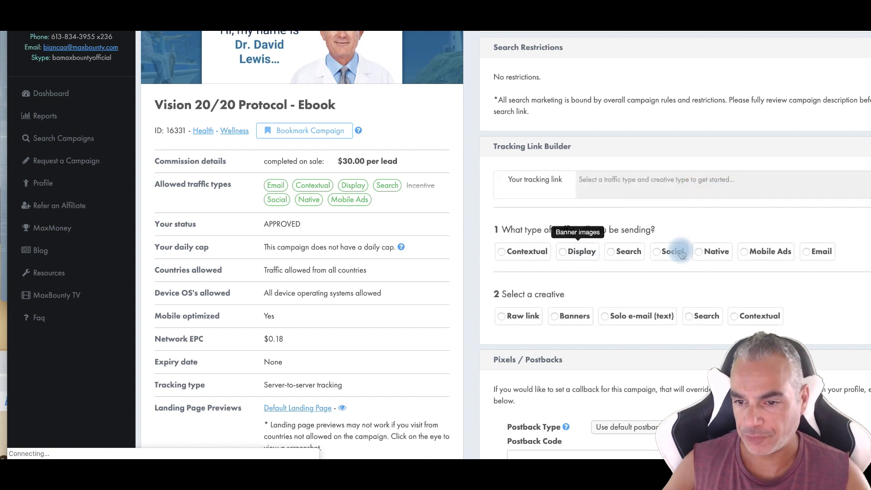
{"action": "left_click", "coordinate": [617, 258]}
{"action": "left_click", "coordinate": [701, 252]}
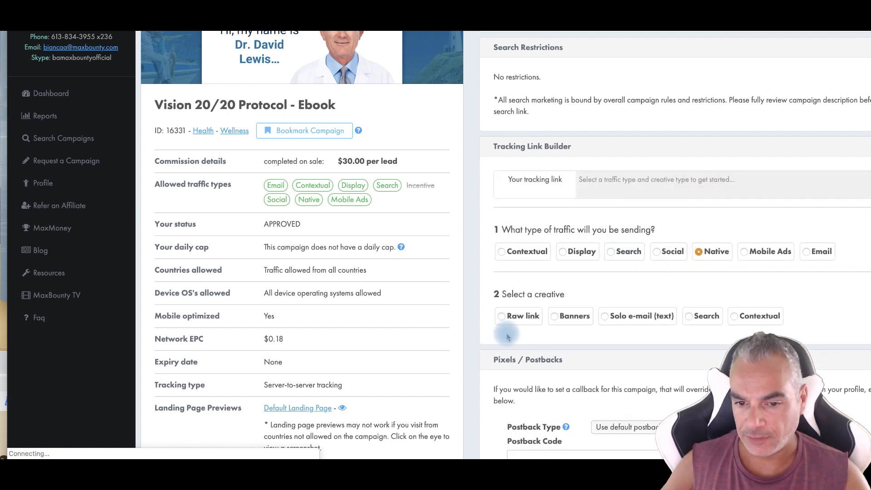
{"action": "left_click", "coordinate": [503, 316]}
{"action": "left_click", "coordinate": [535, 194]}
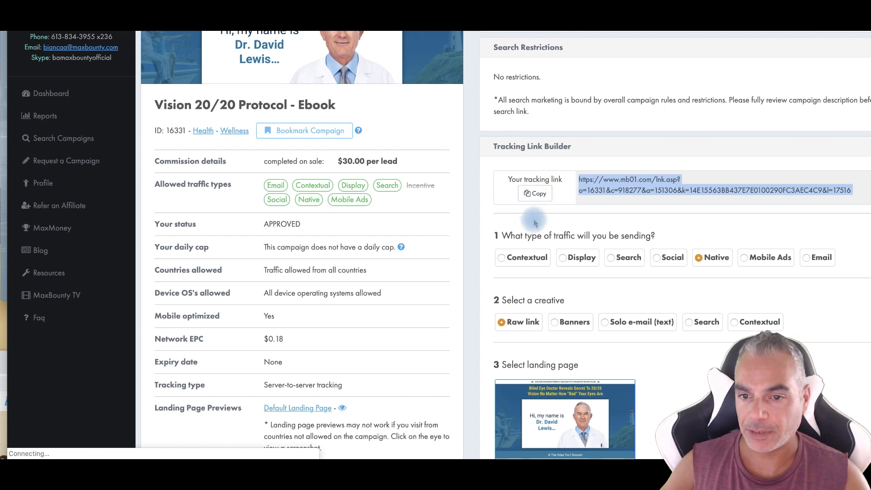
Enter "mgid" as Sub ID 1 for the offer link and copy the tracking link.
{"action": "scroll", "coordinate": [542, 400], "scroll_direction": "down", "scroll_amount": 4}
{"action": "left_click", "coordinate": [607, 376]}
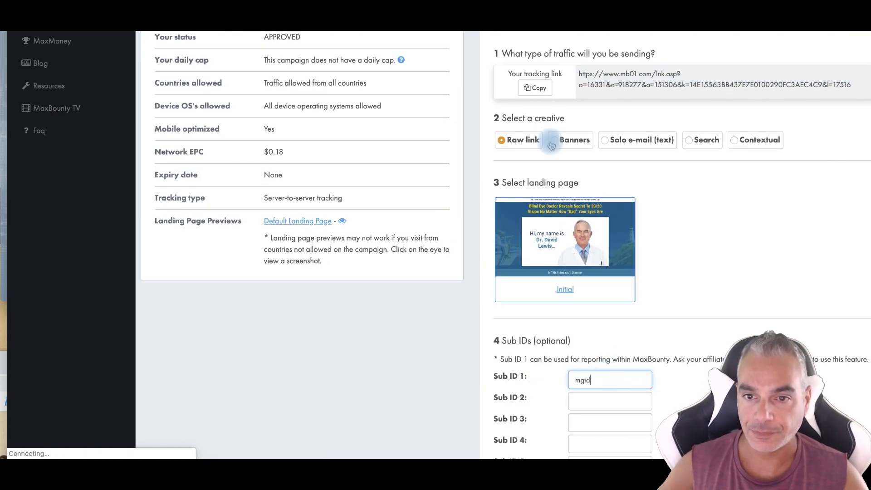
{"action": "left_click", "coordinate": [537, 88]}
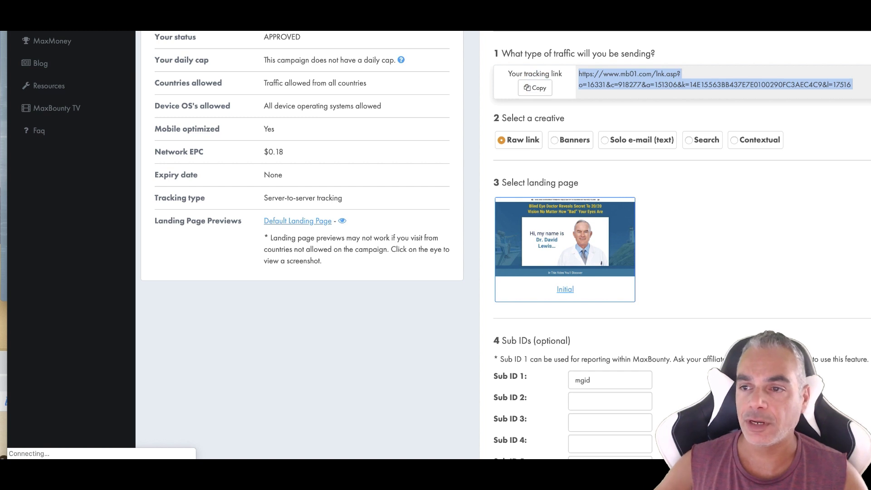
Open ClickMagick in a new browser tab and go to its tracking links.
{"action": "key", "text": "ctrl+t"}
{"action": "type", "text": "clickma"}
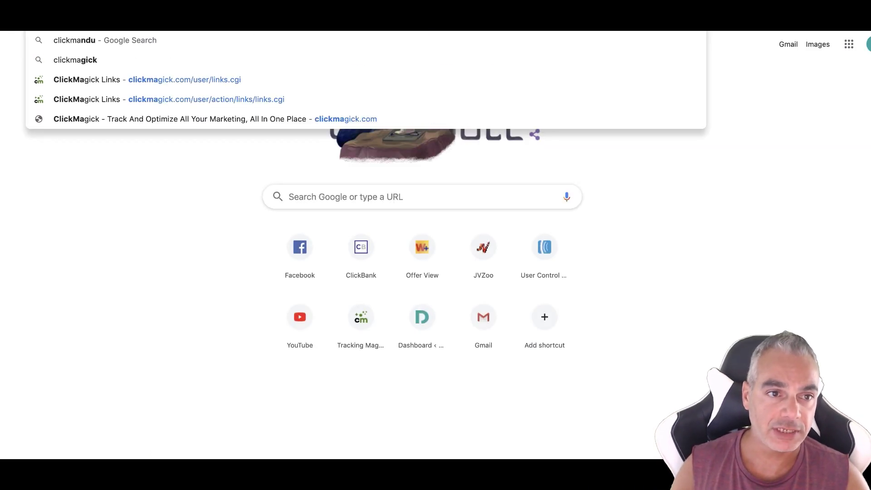
{"action": "key", "text": "Return"}
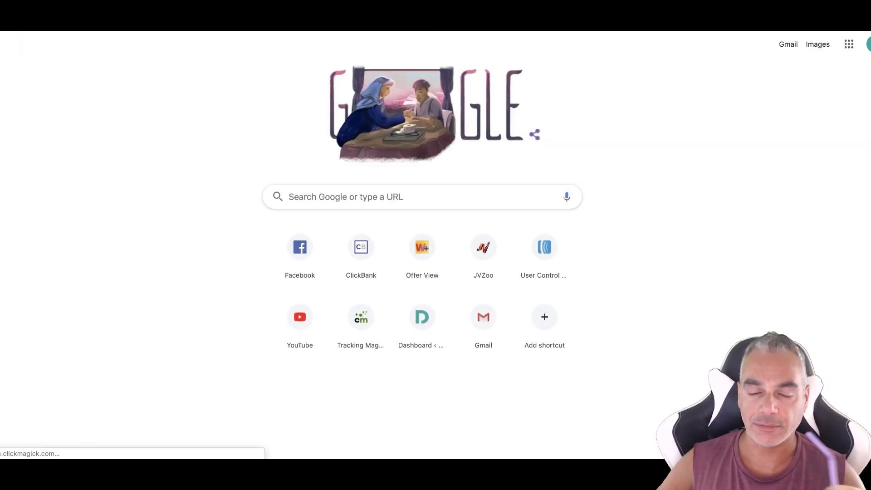
{"action": "left_click", "coordinate": [637, 53]}
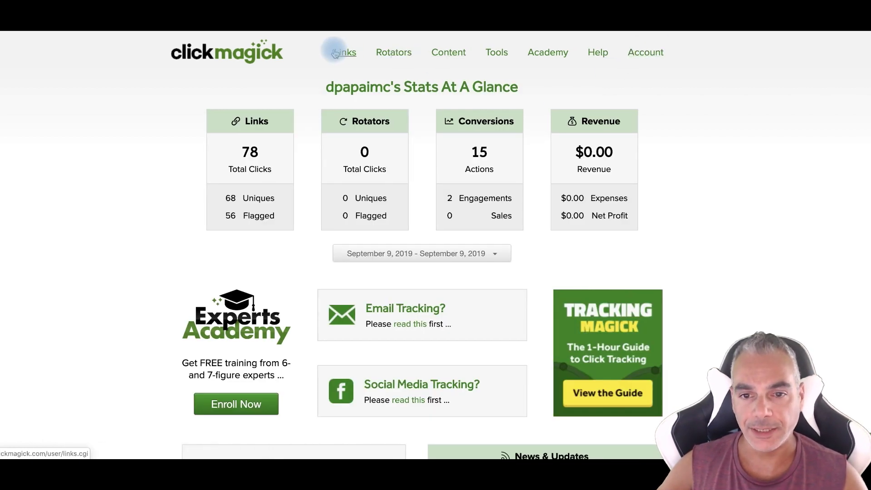
{"action": "left_click", "coordinate": [335, 53]}
Start a new ClickMagick link with the copied MaxBounty tracking link as its primary URL, and check the URL for the sub ID.
{"action": "left_click", "coordinate": [617, 91]}
{"action": "left_click", "coordinate": [617, 91]}
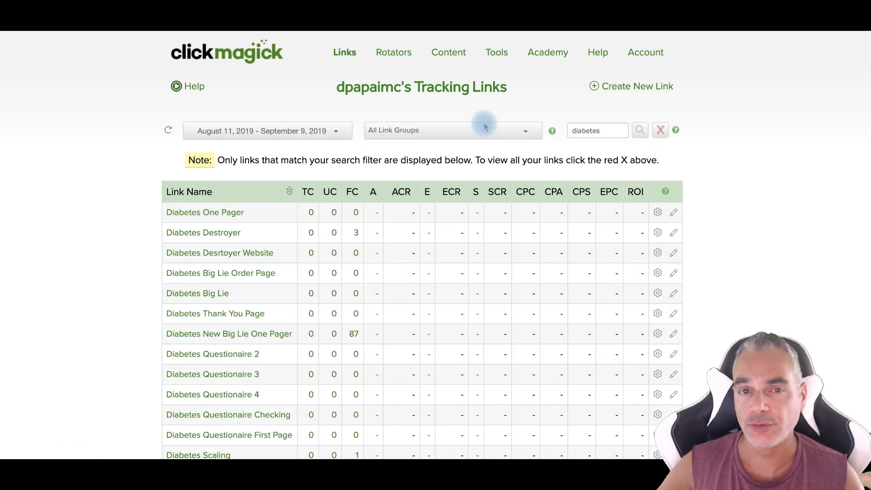
{"action": "left_click", "coordinate": [633, 86]}
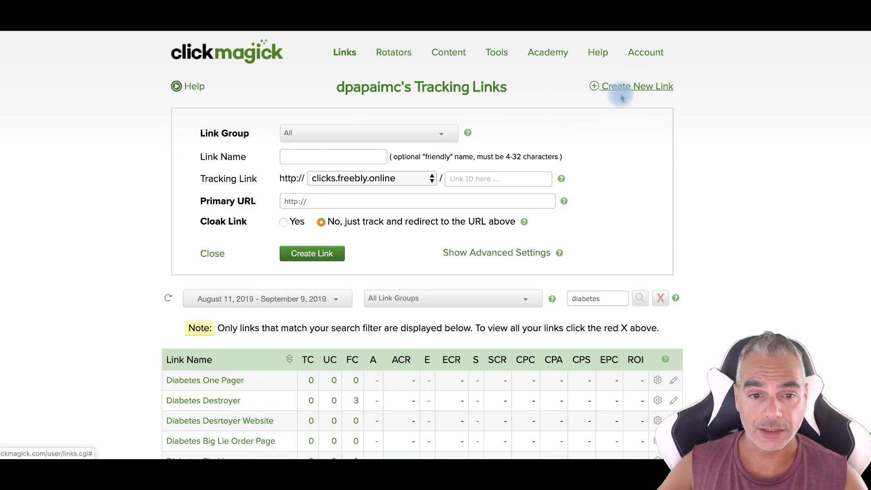
{"action": "left_click", "coordinate": [325, 204]}
{"action": "key", "text": "ctrl+v"}
{"action": "left_click_drag", "start_coordinate": [483, 205], "coordinate": [249, 200]}
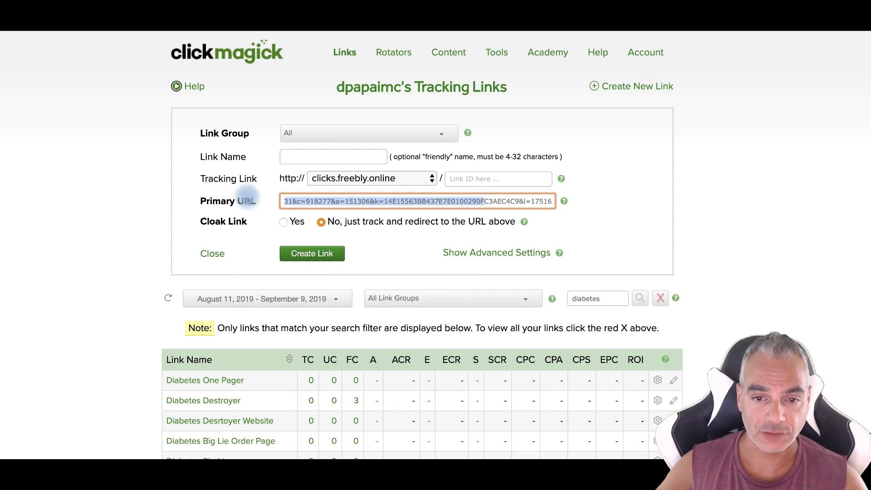
{"action": "left_click", "coordinate": [665, 214]}
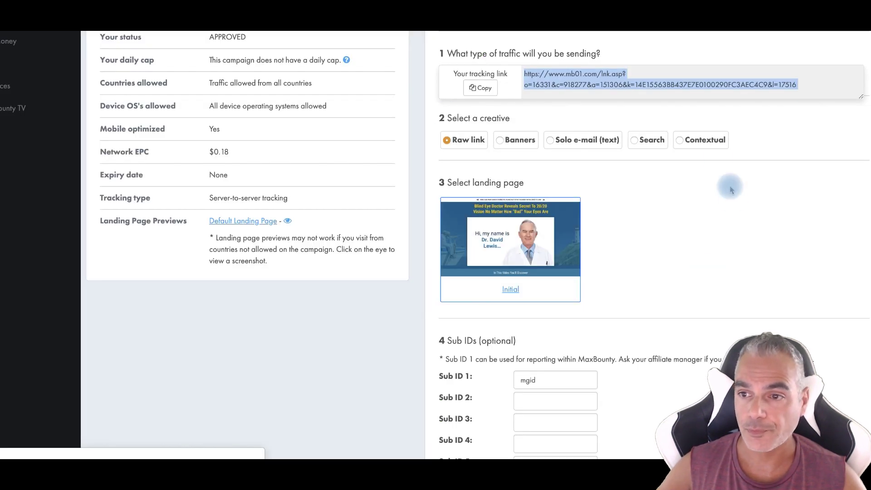
Apply the "mgid" sub ID to the MaxBounty tracking link and copy the updated link.
{"action": "scroll", "coordinate": [473, 183], "scroll_direction": "down", "scroll_amount": 1}
{"action": "scroll", "coordinate": [515, 395], "scroll_direction": "down", "scroll_amount": 1}
{"action": "left_click", "coordinate": [467, 432]}
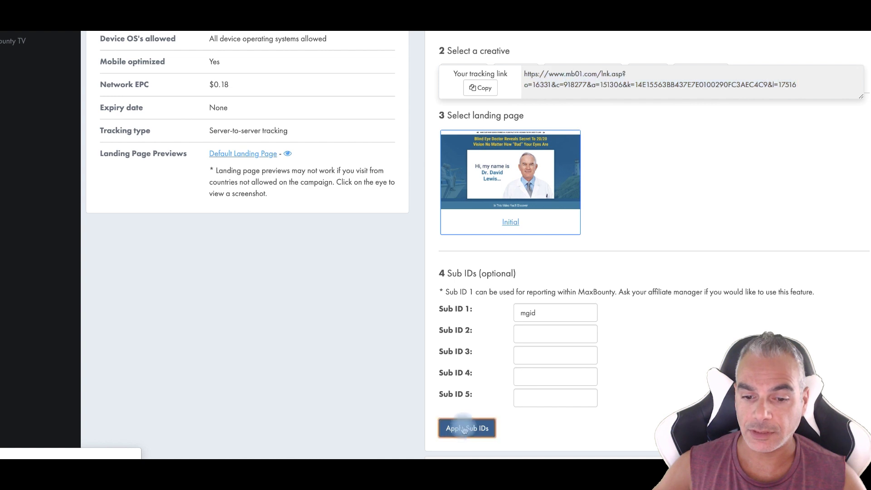
{"action": "scroll", "coordinate": [501, 128], "scroll_direction": "up", "scroll_amount": 3}
{"action": "left_click", "coordinate": [481, 90]}
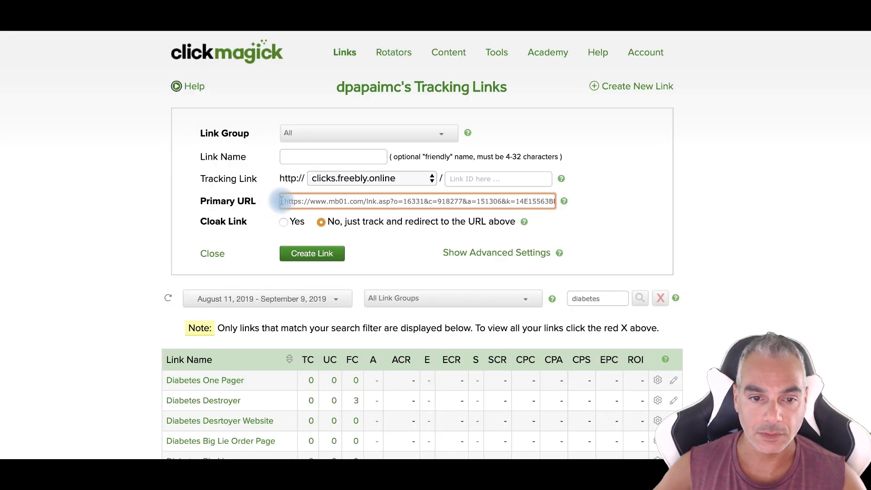
Create the ClickMagick link named "2020 MGID" with link ID 2020 and the newly copied MaxBounty link as primary URL.
{"action": "left_click_drag", "start_coordinate": [282, 201], "coordinate": [762, 215]}
{"action": "key", "text": "super+v"}
{"action": "left_click", "coordinate": [487, 180]}
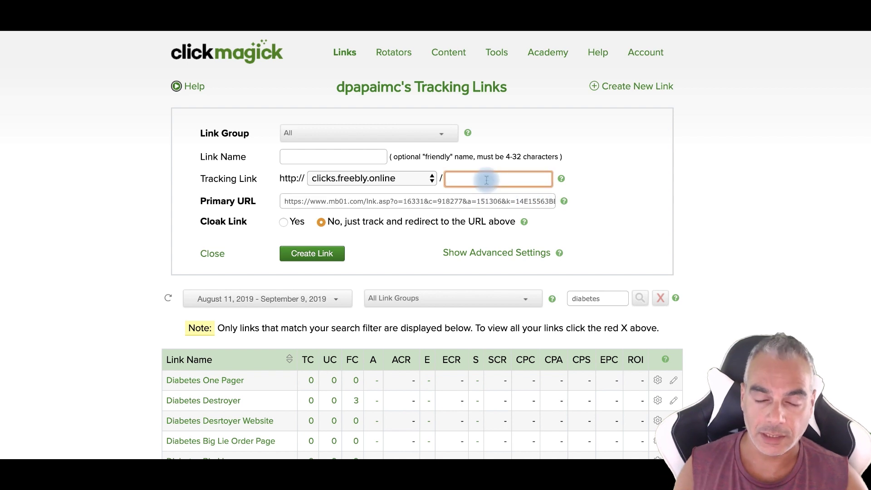
{"action": "type", "text": "2020"}
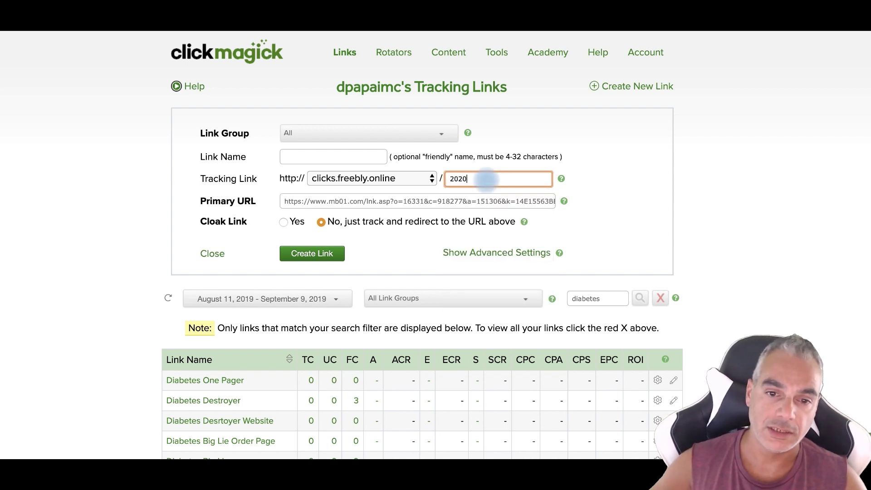
{"action": "left_click", "coordinate": [334, 157]}
{"action": "type", "text": "2020 MGID"}
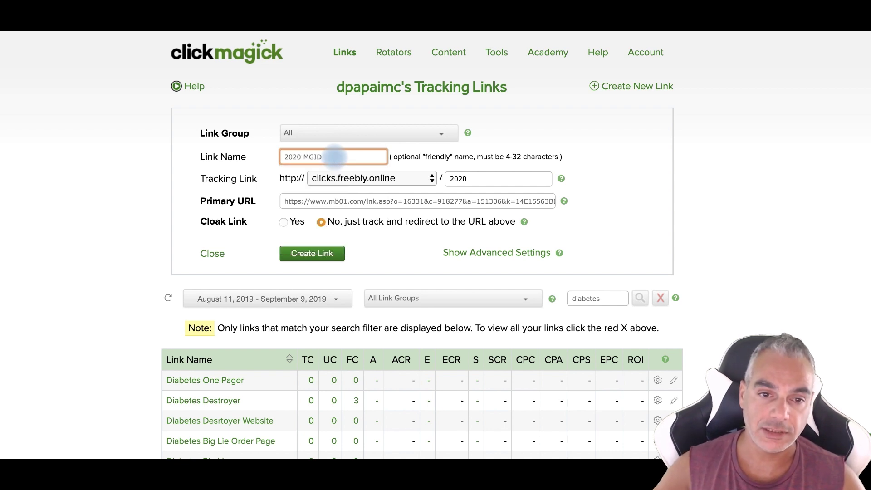
{"action": "left_click", "coordinate": [300, 261]}
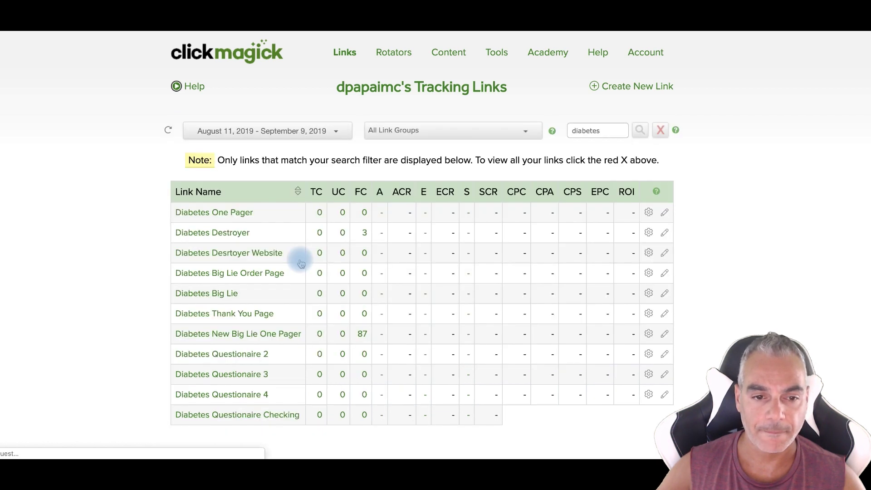
Search the ClickMagick tracking links for "2020".
{"action": "double_click", "coordinate": [600, 131]}
{"action": "type", "text": "2"}
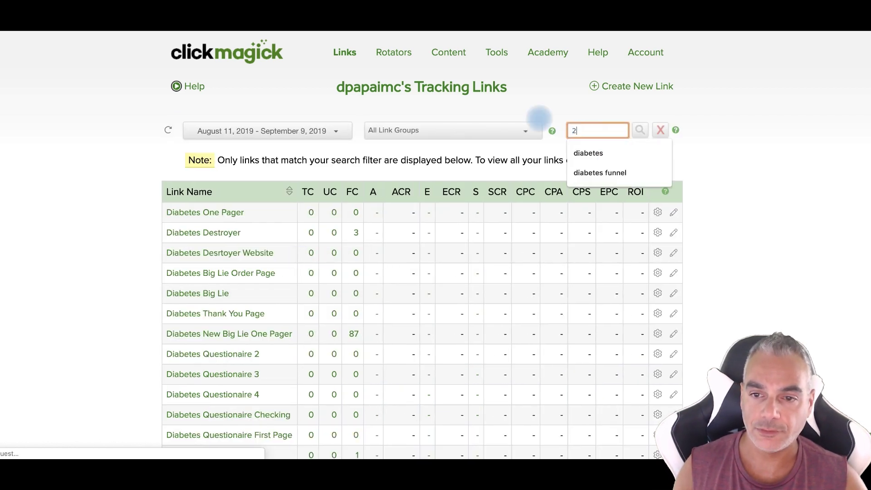
{"action": "type", "text": "020"}
{"action": "key", "text": "Return"}
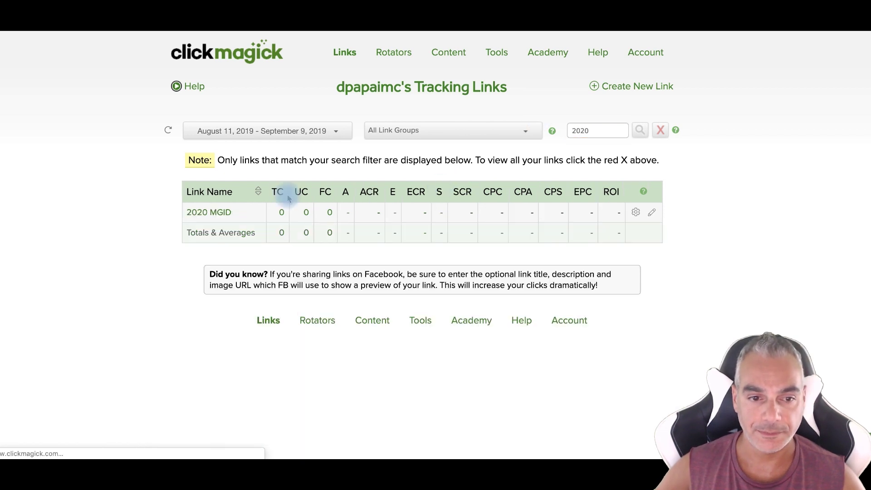
Open the conversion tracking options of the "2020 MGID" link and go to the Postback Builder.
{"action": "left_click", "coordinate": [207, 212]}
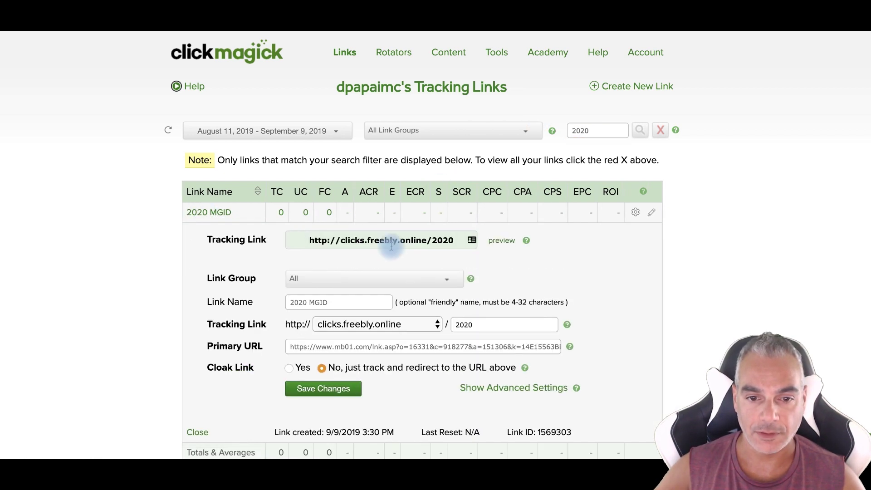
{"action": "scroll", "coordinate": [430, 220], "scroll_direction": "down", "scroll_amount": 1}
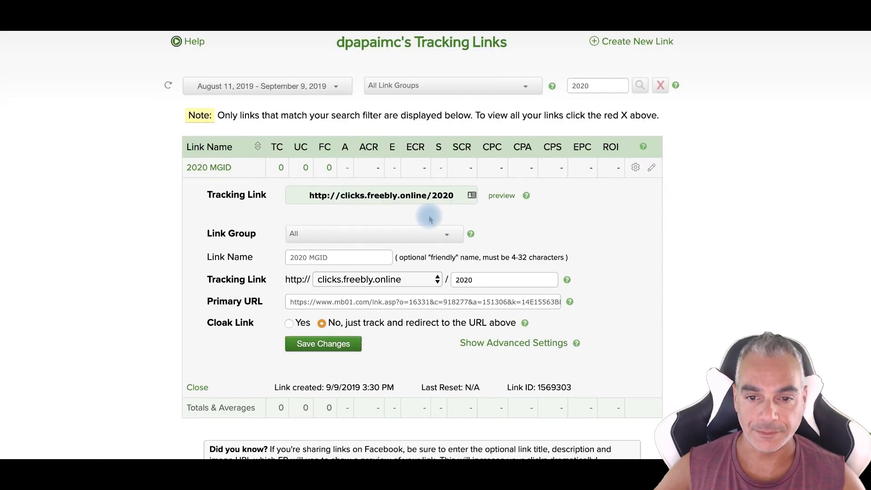
{"action": "left_click", "coordinate": [634, 169]}
{"action": "left_click", "coordinate": [582, 203]}
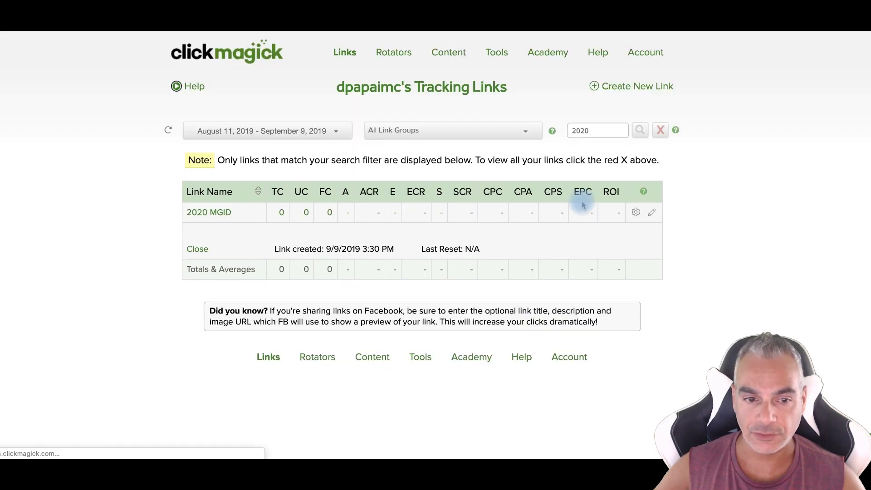
{"action": "scroll", "coordinate": [431, 318], "scroll_direction": "down", "scroll_amount": 7}
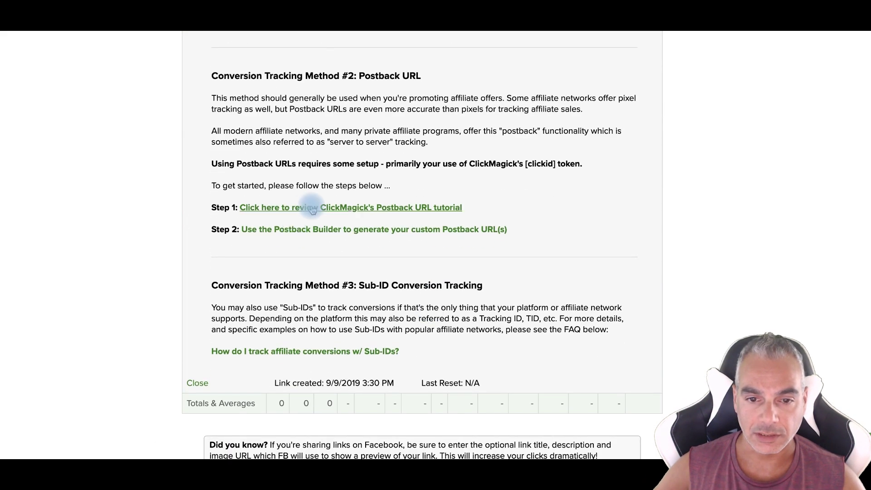
{"action": "left_click", "coordinate": [328, 229]}
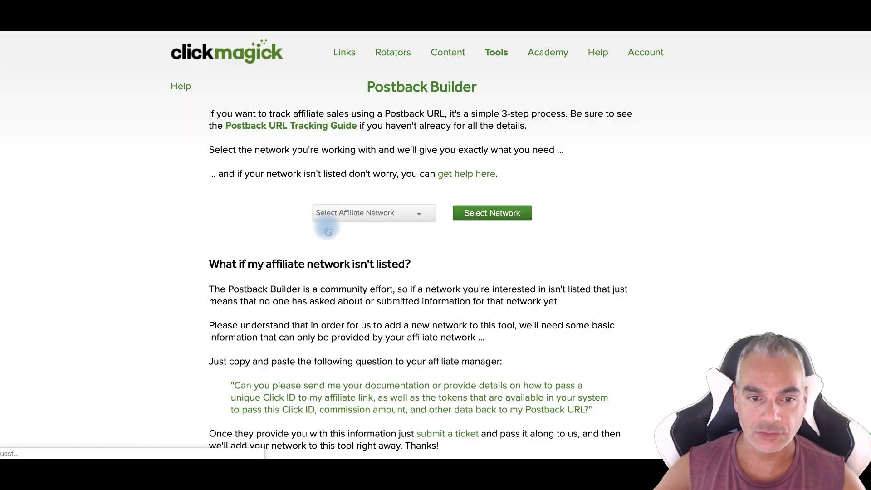
Generate the custom ClickMagick postback URL for the MaxBounty affiliate network and copy it.
{"action": "left_click", "coordinate": [394, 213]}
{"action": "scroll", "coordinate": [384, 309], "scroll_direction": "down", "scroll_amount": 5}
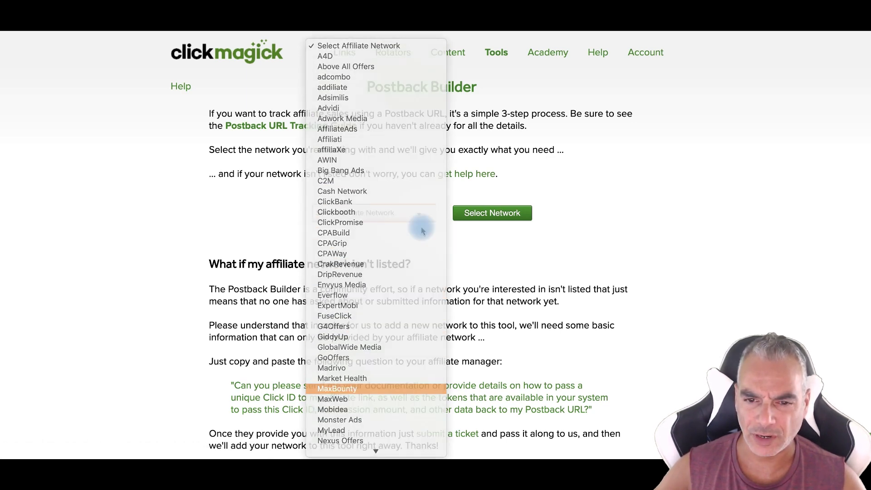
{"action": "key", "text": "Return"}
{"action": "left_click", "coordinate": [505, 221]}
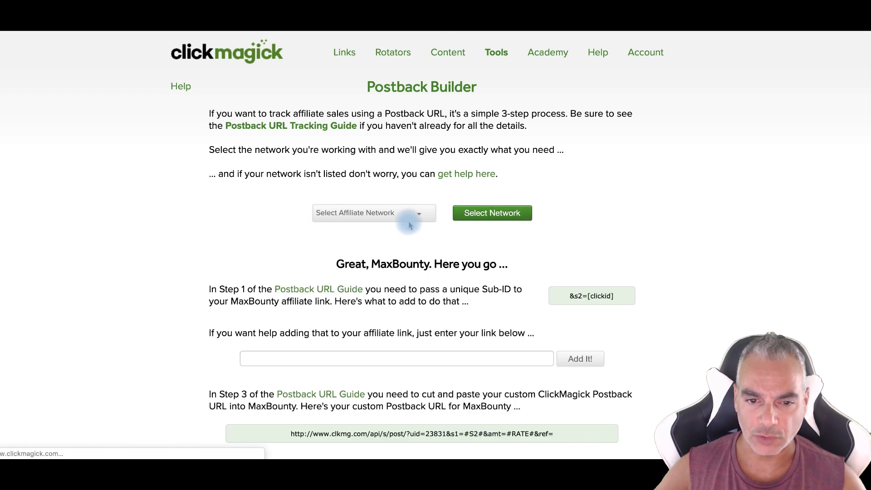
{"action": "scroll", "coordinate": [409, 225], "scroll_direction": "down", "scroll_amount": 5}
{"action": "left_click", "coordinate": [463, 321]}
{"action": "key", "text": "ctrl+c"}
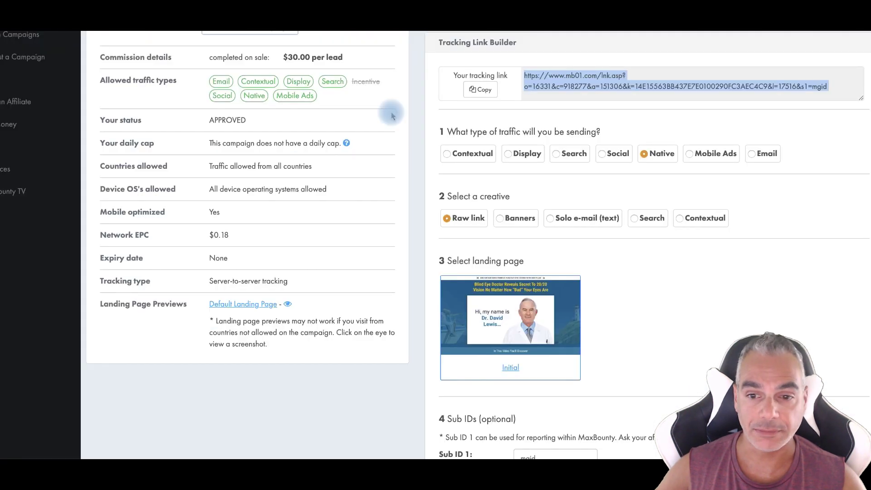
Enter the copied postback URL as MaxBounty's postback code, set the postback type to "URL (any campaign tracking type)", and save it.
{"action": "scroll", "coordinate": [619, 259], "scroll_direction": "down", "scroll_amount": 10}
{"action": "left_click", "coordinate": [568, 228]}
{"action": "key", "text": "ctrl+v"}
{"action": "left_click", "coordinate": [482, 346]}
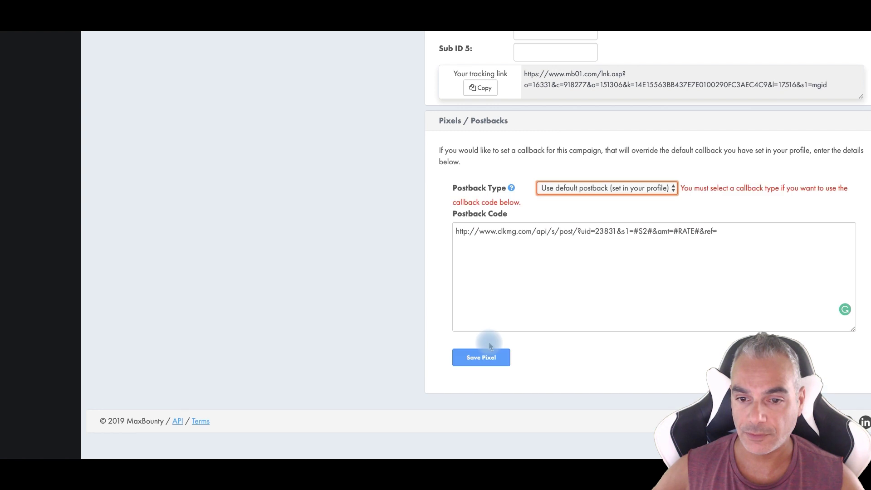
{"action": "left_click", "coordinate": [659, 190]}
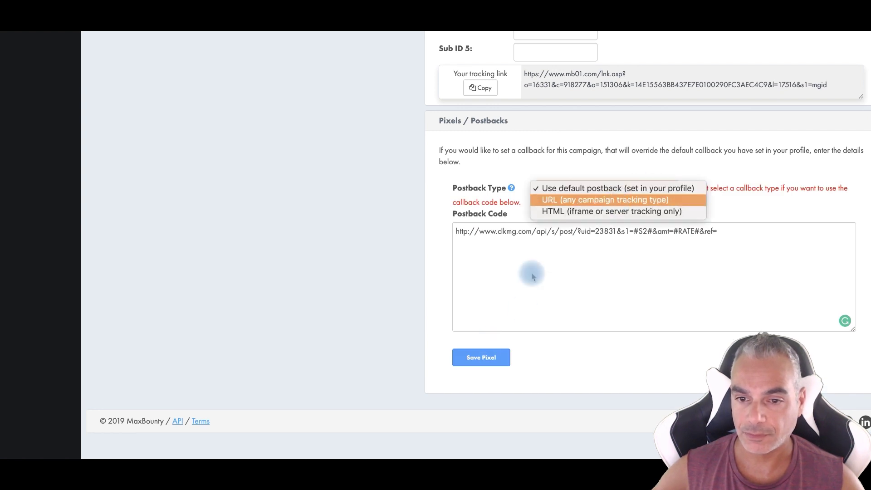
{"action": "left_click", "coordinate": [481, 357]}
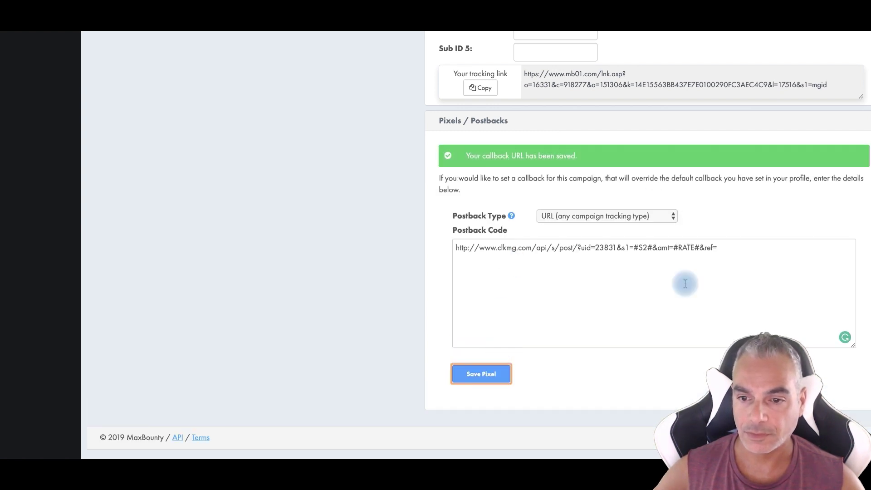
{"action": "scroll", "coordinate": [739, 253], "scroll_direction": "up", "scroll_amount": 15}
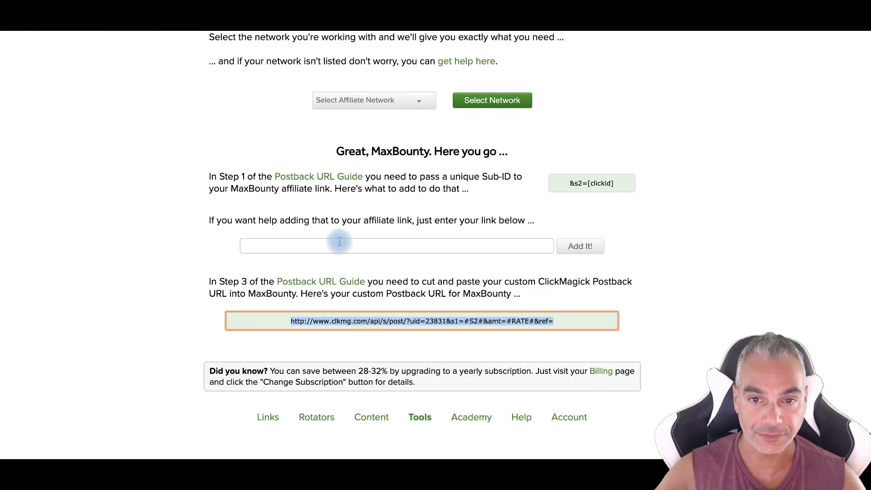
{"action": "left_click", "coordinate": [352, 58]}
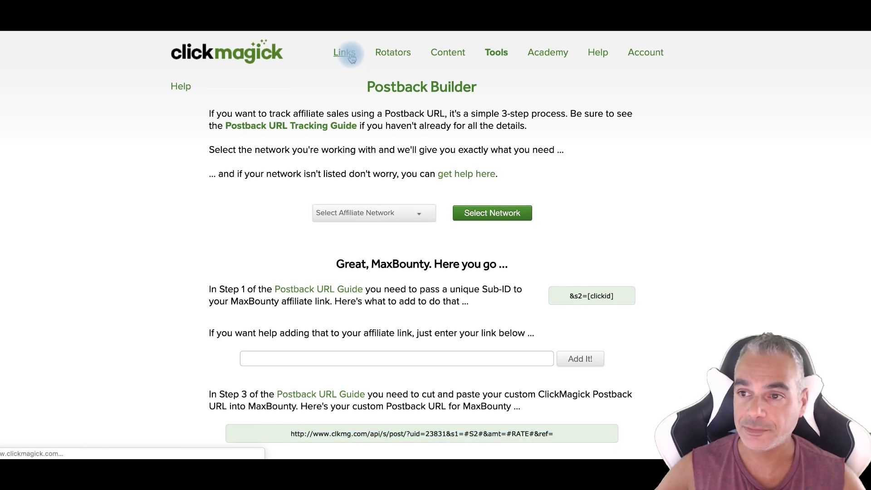
{"action": "left_click", "coordinate": [210, 218]}
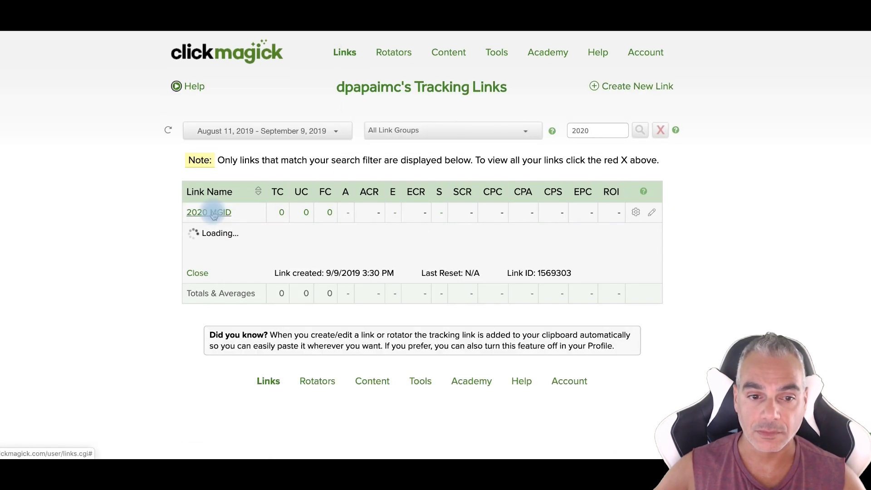
{"action": "left_click", "coordinate": [391, 241]}
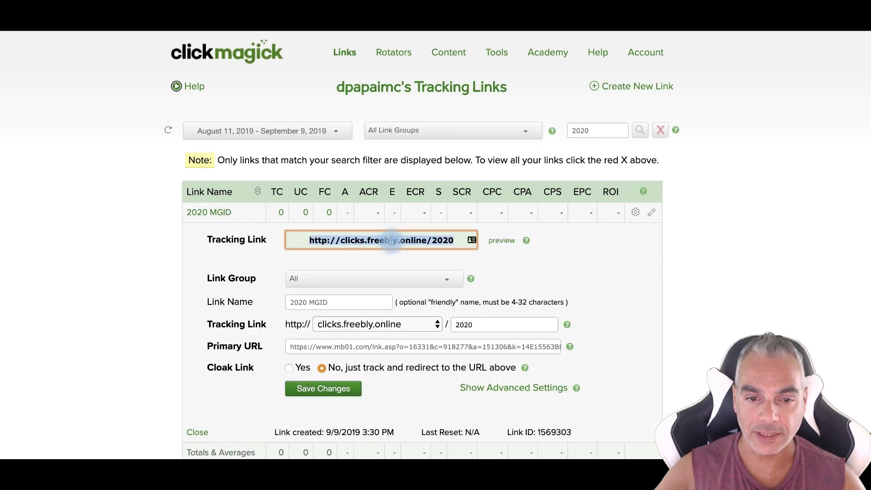
{"action": "left_click", "coordinate": [370, 323]}
{"action": "left_click", "coordinate": [363, 308]}
{"action": "scroll", "coordinate": [384, 259], "scroll_direction": "down", "scroll_amount": 3}
{"action": "left_click", "coordinate": [334, 266]}
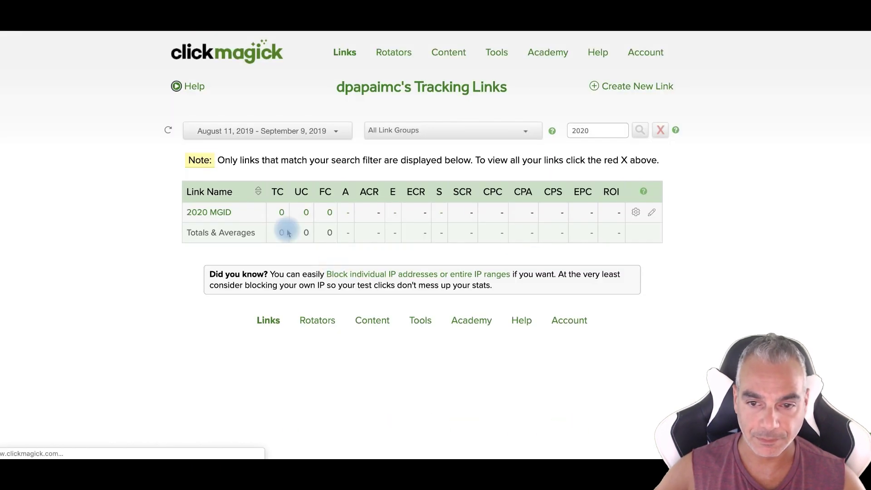
Build an Actions tracking pixel with First Click attribution in the Tracking Pixel Builder and copy its Image/HTML code.
{"action": "left_click", "coordinate": [637, 213]}
{"action": "left_click", "coordinate": [578, 249]}
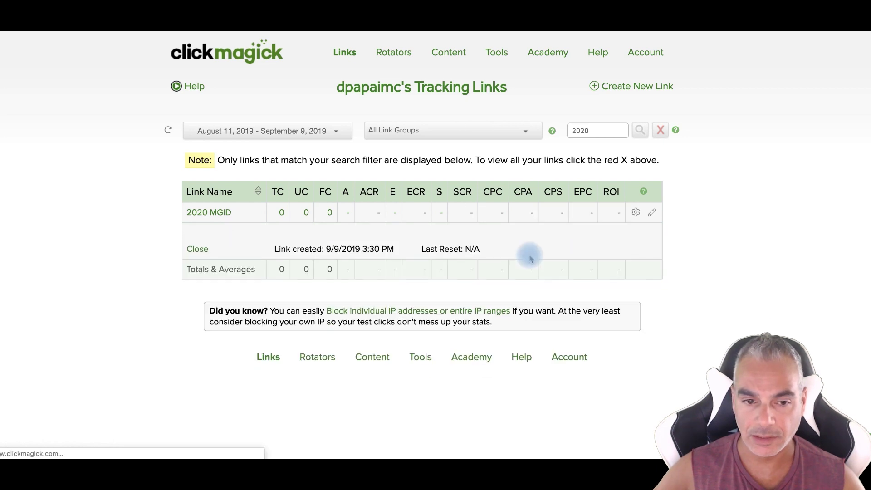
{"action": "scroll", "coordinate": [359, 287], "scroll_direction": "down", "scroll_amount": 3}
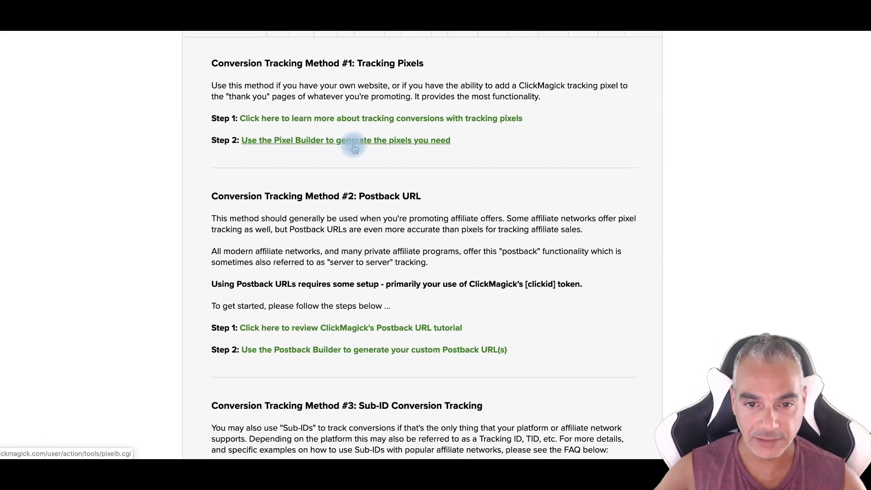
{"action": "left_click", "coordinate": [354, 142]}
{"action": "scroll", "coordinate": [430, 261], "scroll_direction": "down", "scroll_amount": 3}
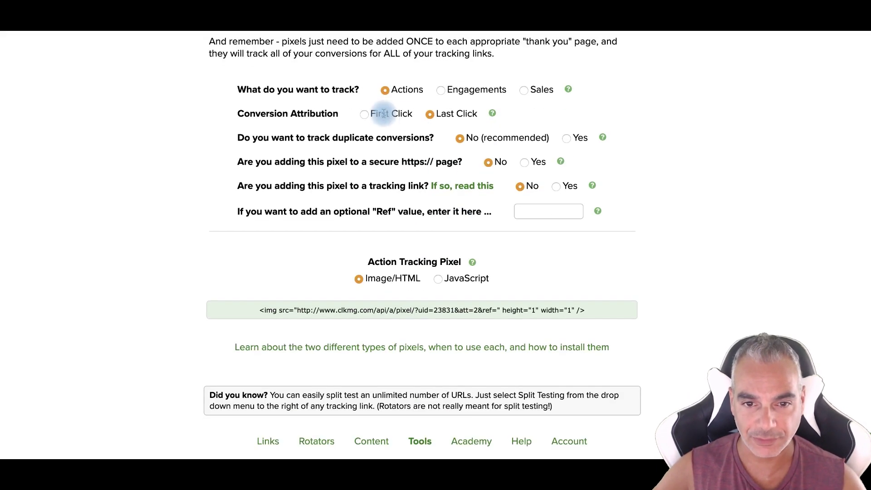
{"action": "left_click", "coordinate": [364, 114]}
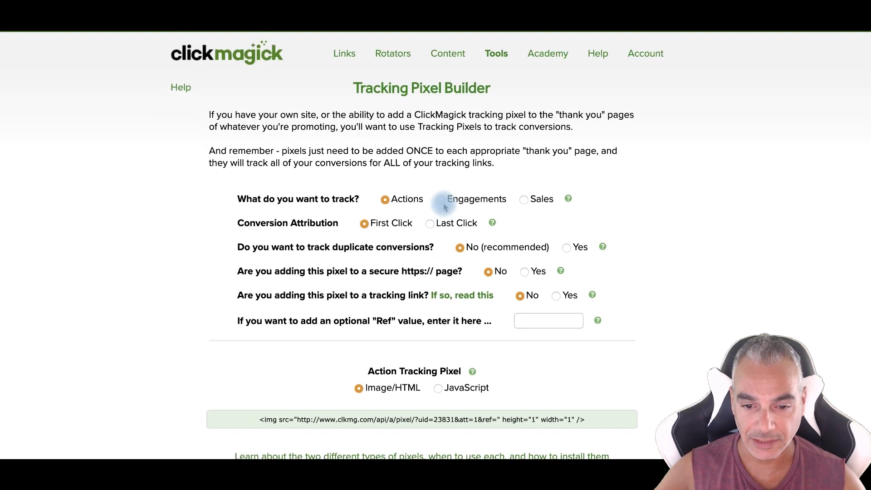
{"action": "left_click", "coordinate": [376, 285]}
{"action": "key", "text": "super+c"}
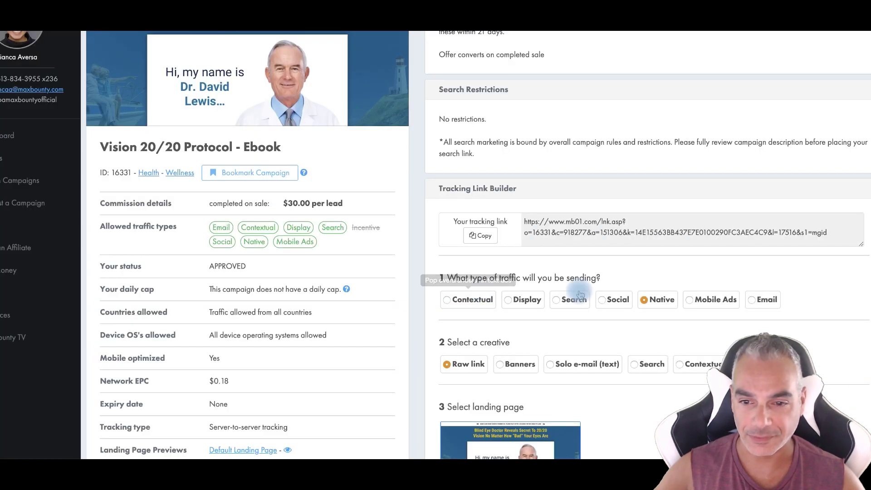
Replace the postback code of the MaxBounty Vision 20/20 campaign with the copied pixel code and save it.
{"action": "scroll", "coordinate": [538, 301], "scroll_direction": "down", "scroll_amount": 10}
{"action": "scroll", "coordinate": [541, 316], "scroll_direction": "down", "scroll_amount": 2}
{"action": "left_click_drag", "start_coordinate": [719, 330], "coordinate": [369, 310]}
{"action": "key", "text": "super+v"}
{"action": "scroll", "coordinate": [463, 427], "scroll_direction": "down", "scroll_amount": 2}
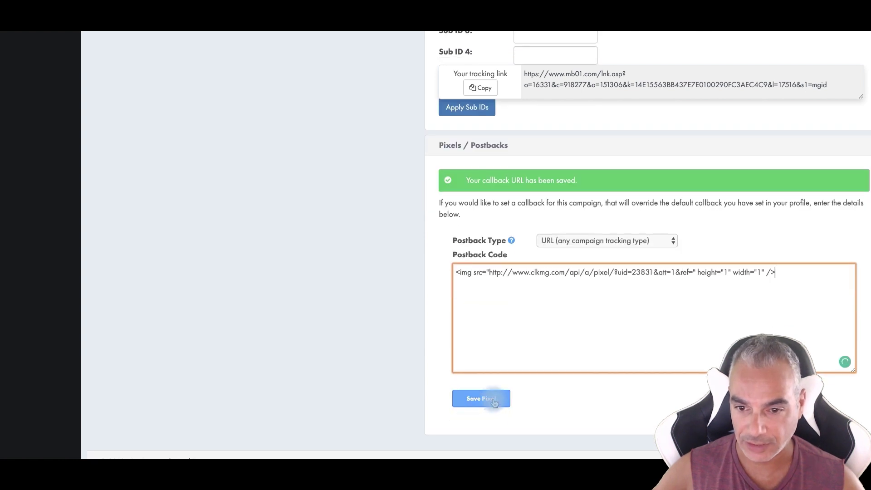
{"action": "left_click", "coordinate": [497, 399]}
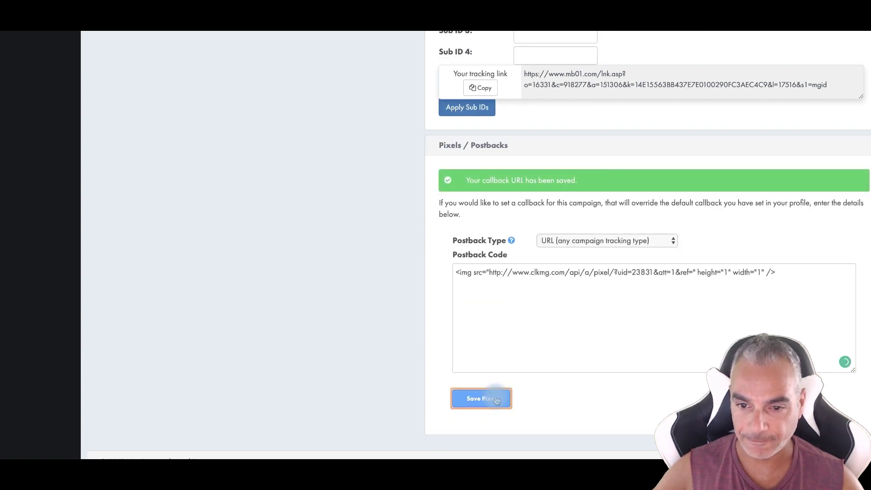
{"action": "scroll", "coordinate": [500, 381], "scroll_direction": "up", "scroll_amount": 10}
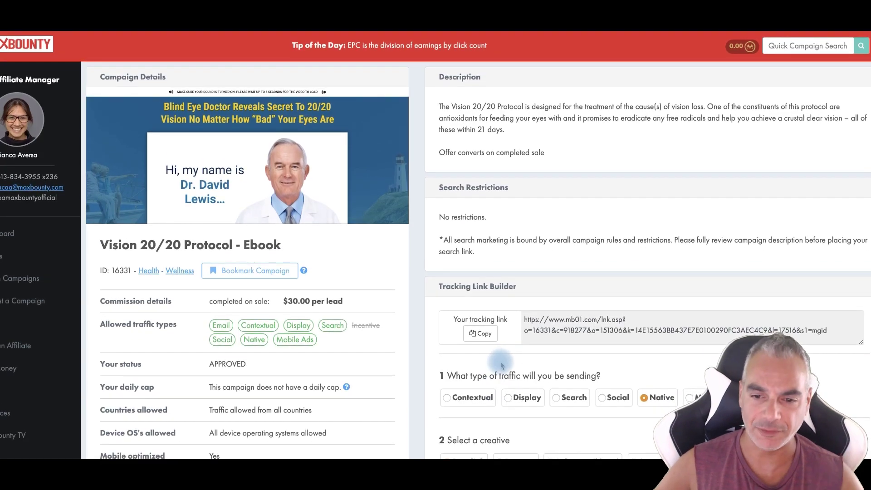
{"action": "scroll", "coordinate": [502, 365], "scroll_direction": "down", "scroll_amount": 4}
{"action": "scroll", "coordinate": [501, 366], "scroll_direction": "up", "scroll_amount": 3}
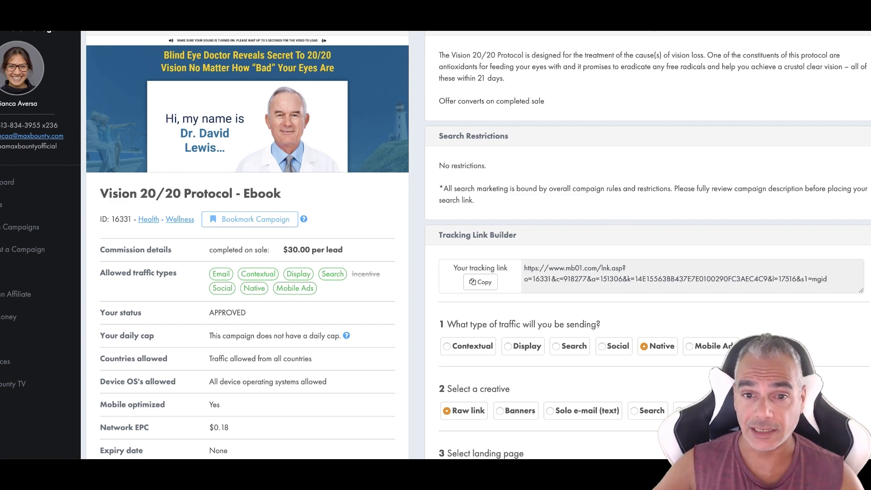
{"action": "left_click", "coordinate": [316, 283]}
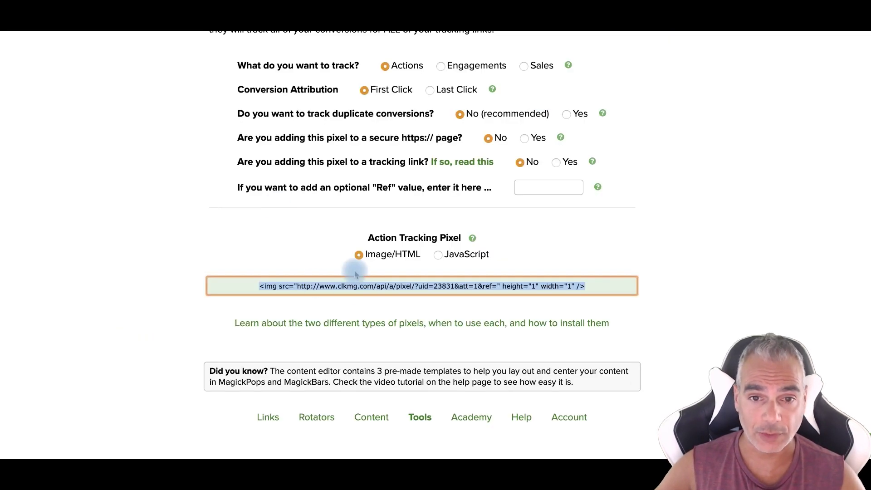
{"action": "left_click_drag", "start_coordinate": [375, 255], "coordinate": [413, 214]}
{"action": "scroll", "coordinate": [467, 90], "scroll_direction": "up", "scroll_amount": 4}
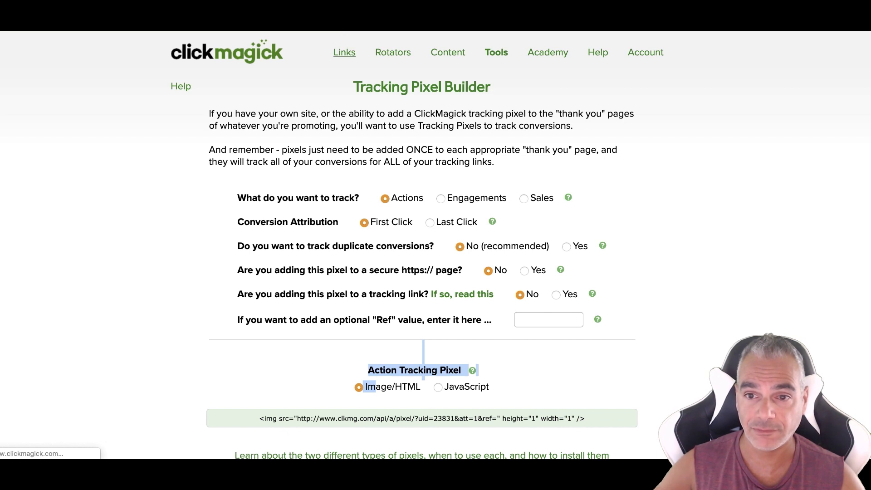
Reopen the "2020 MGID" link in the ClickMagick tracking links and copy its tracking link.
{"action": "left_click", "coordinate": [344, 52]}
{"action": "left_click", "coordinate": [212, 213]}
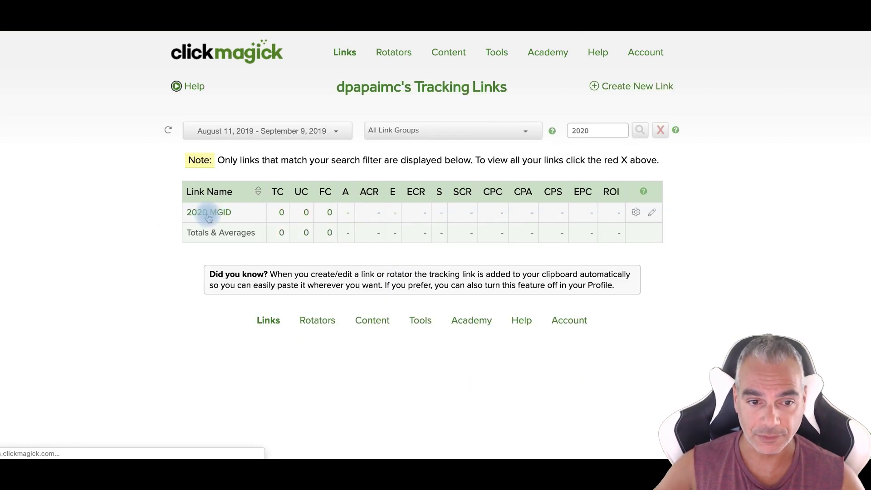
{"action": "left_click", "coordinate": [208, 214]}
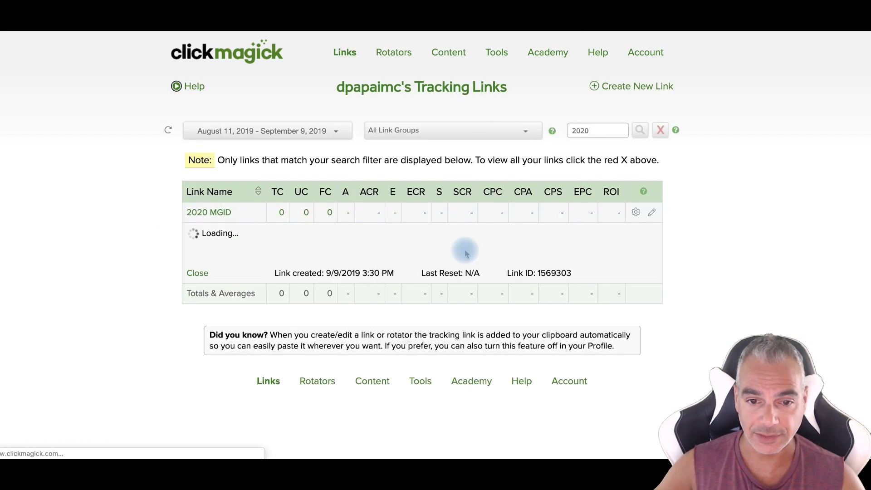
{"action": "left_click", "coordinate": [406, 282]}
{"action": "key", "text": "super+c"}
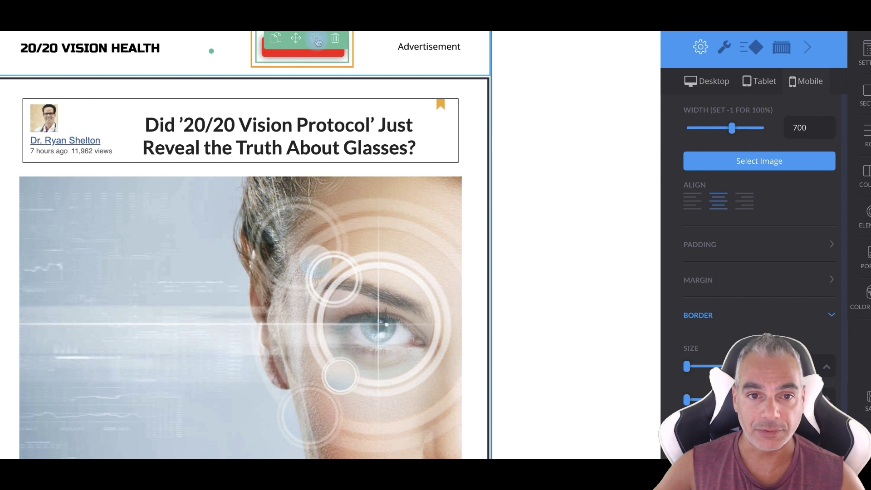
In the iGloo page, set the WATCH NOW button's URL to the copied ClickMagick tracking link and save the page.
{"action": "left_click", "coordinate": [316, 39]}
{"action": "left_click", "coordinate": [712, 47]}
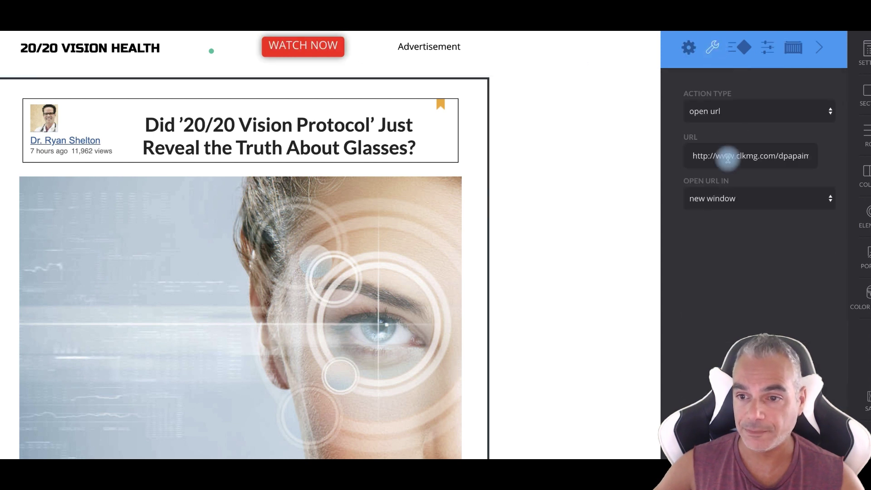
{"action": "left_click_drag", "start_coordinate": [689, 156], "coordinate": [867, 157]}
{"action": "key", "text": "super+v"}
{"action": "left_click_drag", "start_coordinate": [799, 157], "coordinate": [646, 159]}
{"action": "left_click_drag", "start_coordinate": [731, 156], "coordinate": [830, 166]}
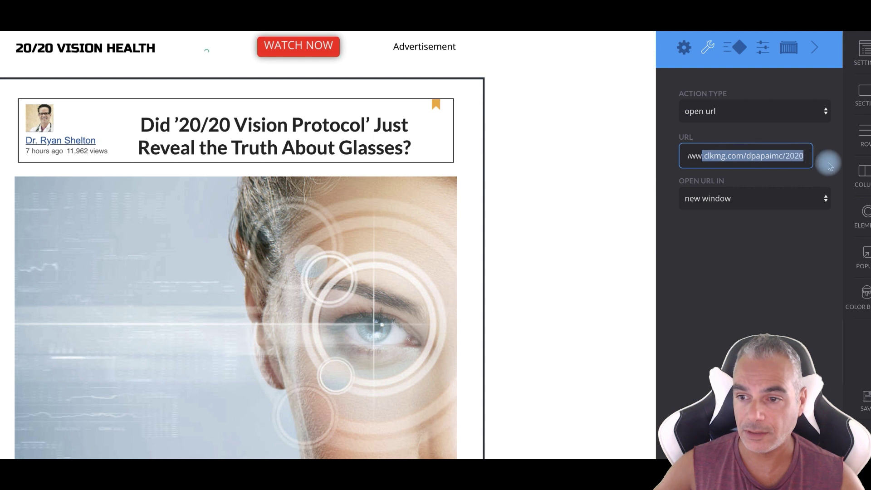
{"action": "left_click", "coordinate": [865, 403]}
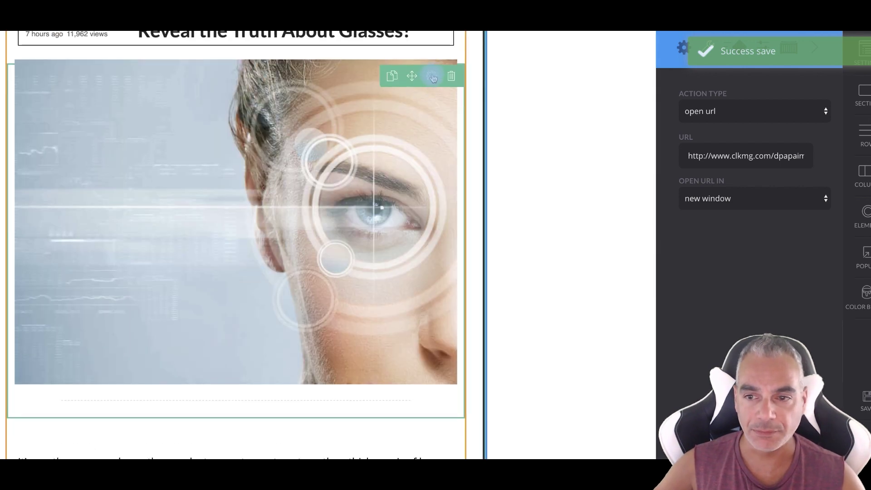
Set the eye image below the headline to open the copied ClickMagick tracking link and save the page.
{"action": "left_click", "coordinate": [433, 77]}
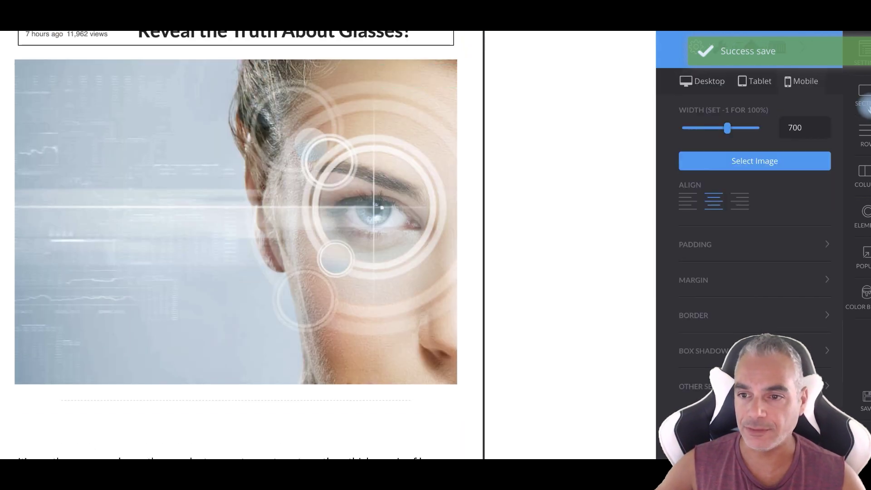
{"action": "left_click", "coordinate": [721, 51]}
{"action": "left_click_drag", "start_coordinate": [686, 158], "coordinate": [799, 341]}
{"action": "key", "text": "super+v"}
{"action": "left_click", "coordinate": [866, 399]}
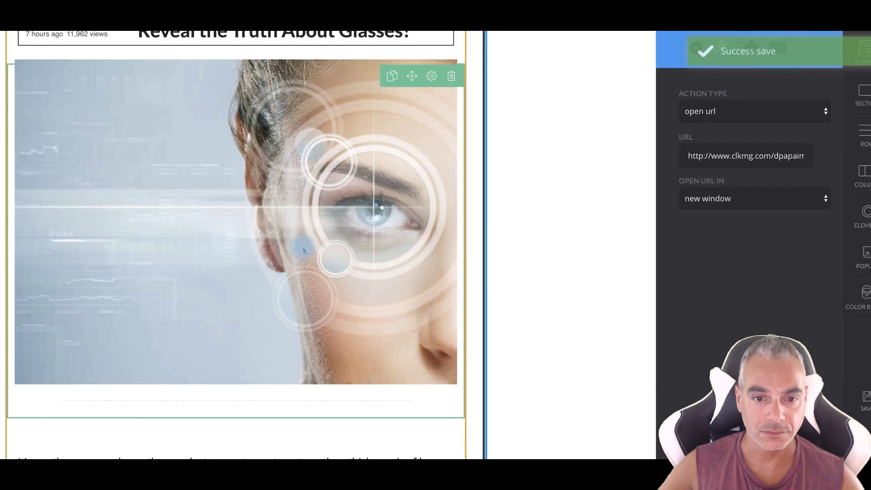
Set the URL of the WATCH NOW button below the article text to the copied ClickMagick tracking link.
{"action": "scroll", "coordinate": [209, 269], "scroll_direction": "down", "scroll_amount": 6}
{"action": "scroll", "coordinate": [209, 269], "scroll_direction": "down", "scroll_amount": 5}
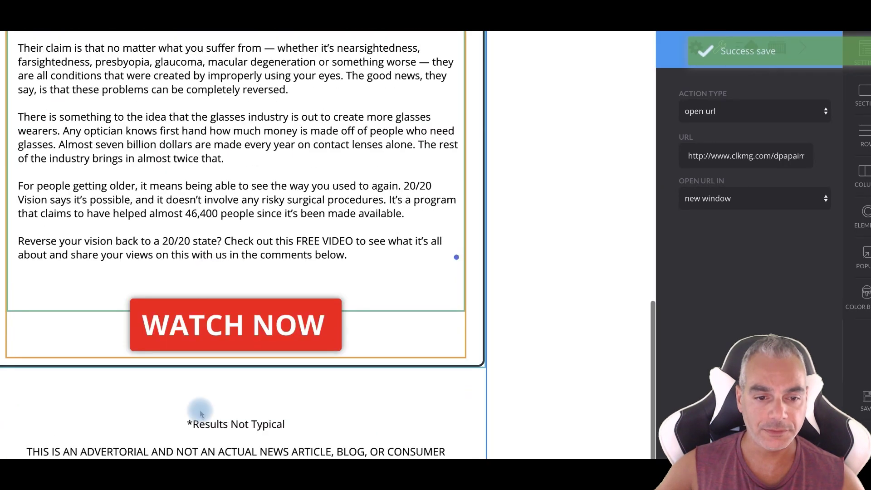
{"action": "left_click", "coordinate": [430, 326]}
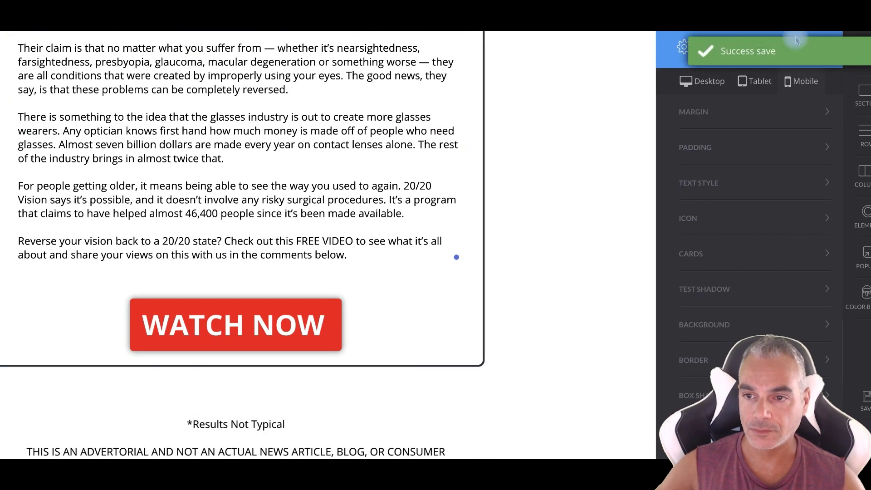
{"action": "left_click", "coordinate": [708, 51]}
{"action": "left_click", "coordinate": [694, 156]}
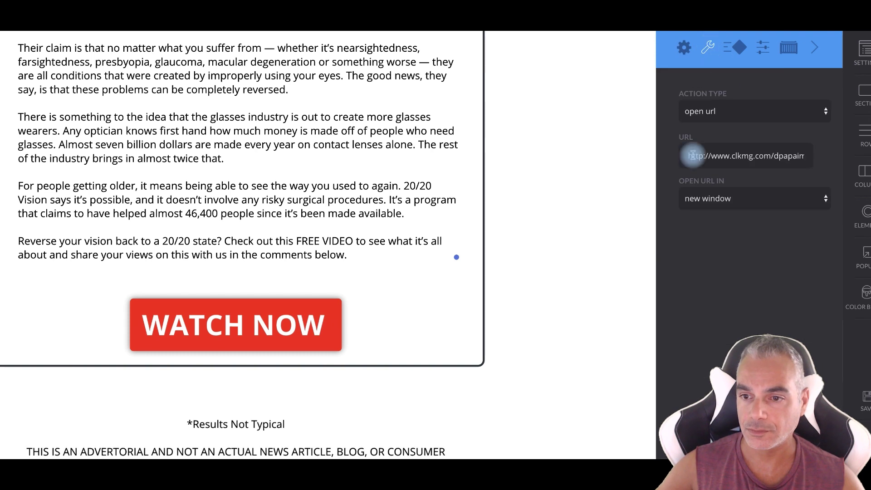
{"action": "key", "text": "ctrl+a"}
{"action": "key", "text": "ctrl+v"}
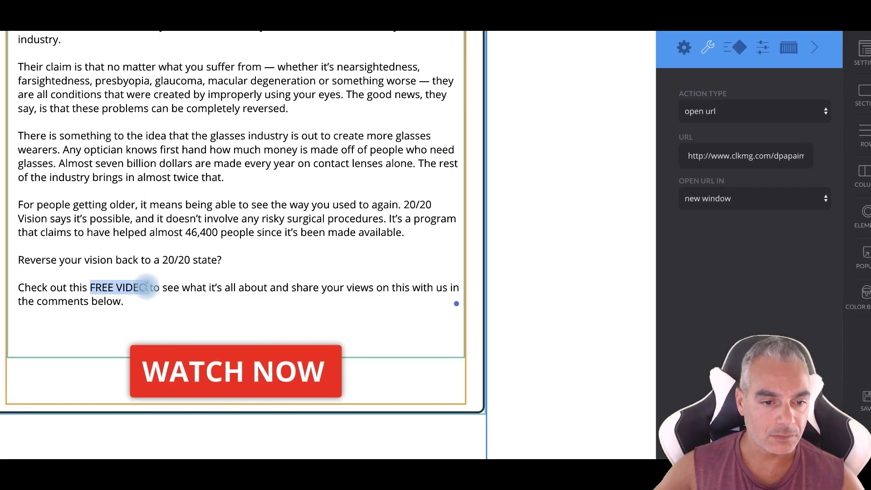
Link the words "FREE VIDEO" in the closing paragraph to the ClickMagick tracking link, opening in a new tab.
{"action": "left_click", "coordinate": [146, 287]}
{"action": "left_click_drag", "start_coordinate": [146, 288], "coordinate": [89, 286]}
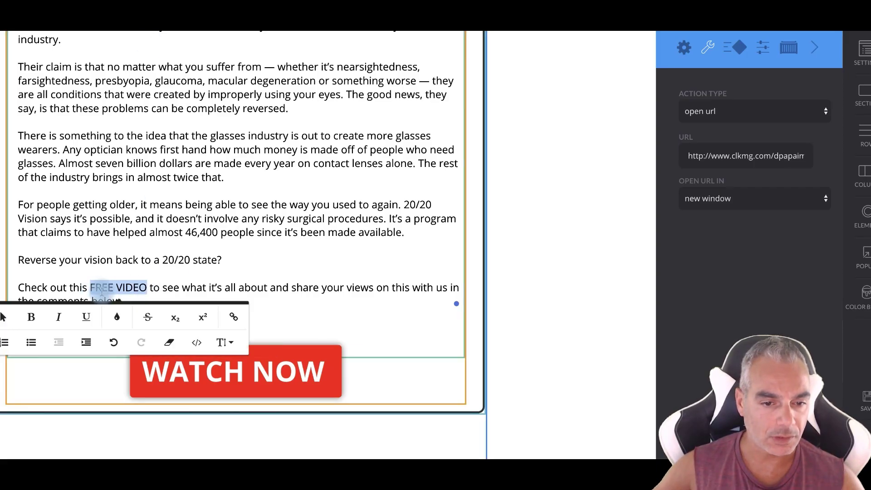
{"action": "left_click", "coordinate": [232, 316]}
{"action": "left_click", "coordinate": [160, 357]}
{"action": "type", "text": "http://www.clkmg.com/dpapaimc20/20"}
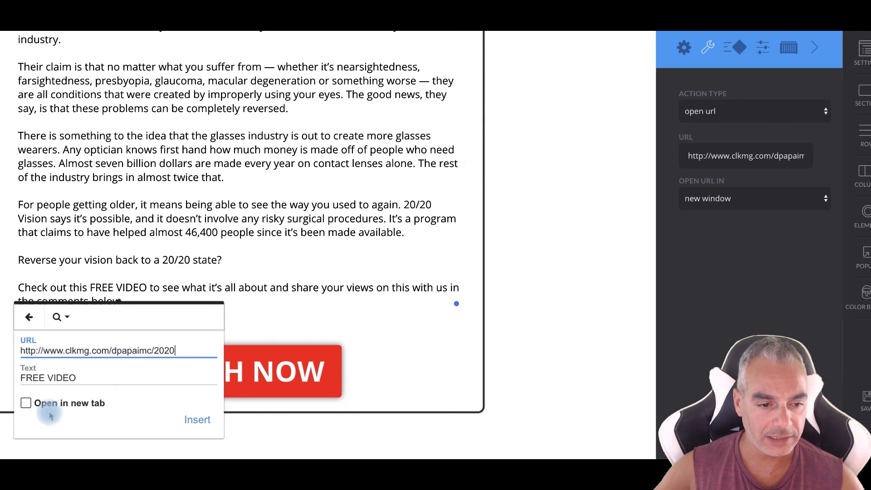
{"action": "left_click", "coordinate": [26, 403]}
{"action": "left_click", "coordinate": [197, 419]}
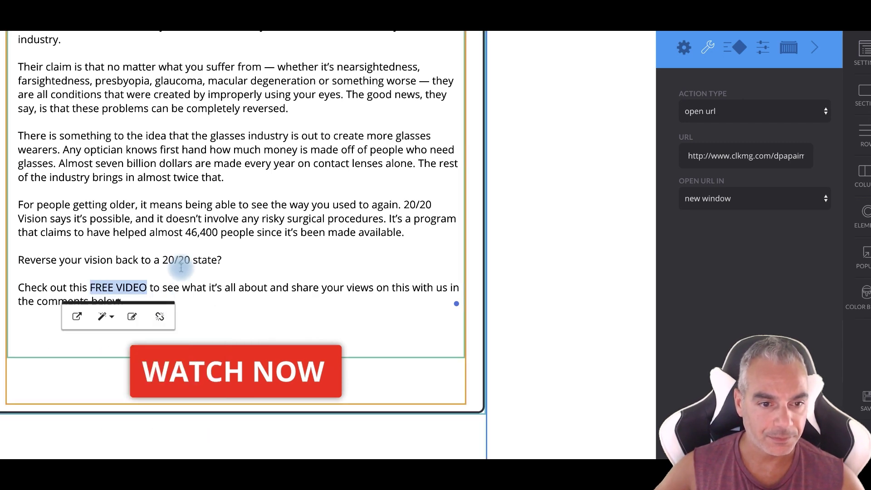
Start a new paragraph at "'The 20/20 Vision Protocol' says that there is a dirty secret" and link the quoted program name to the tracking link.
{"action": "scroll", "coordinate": [181, 265], "scroll_direction": "up", "scroll_amount": 4}
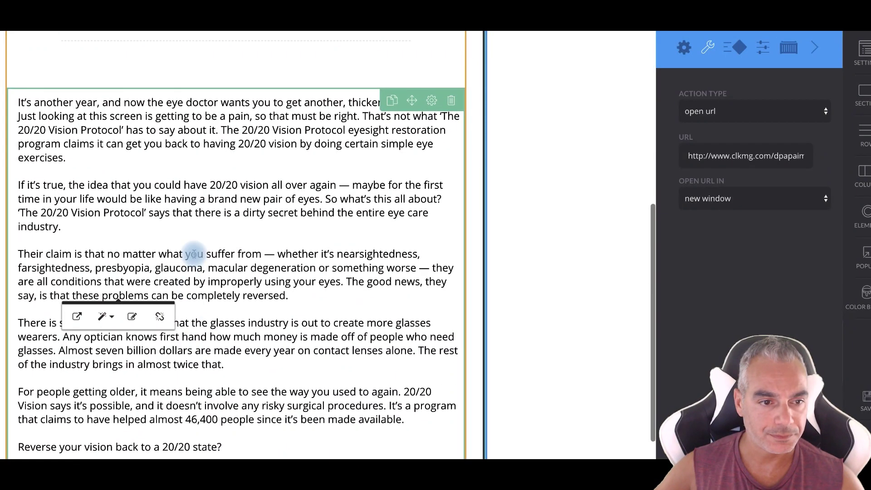
{"action": "left_click", "coordinate": [18, 214]}
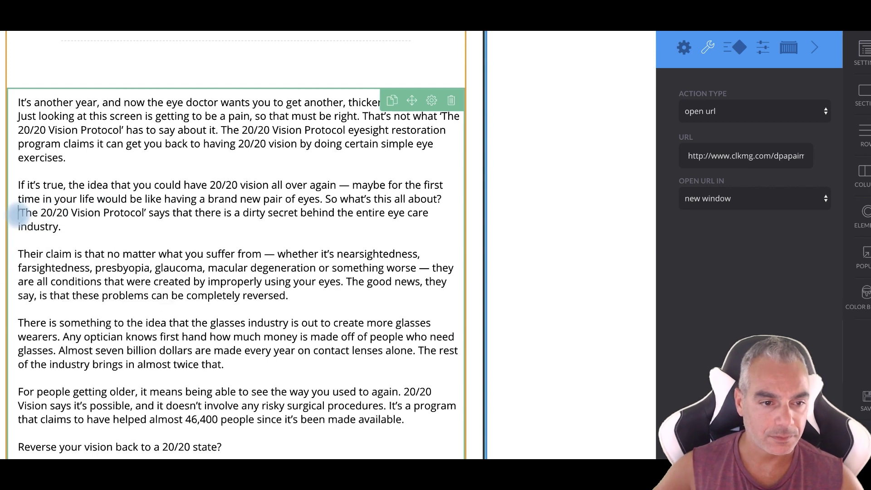
{"action": "key", "text": "Return"}
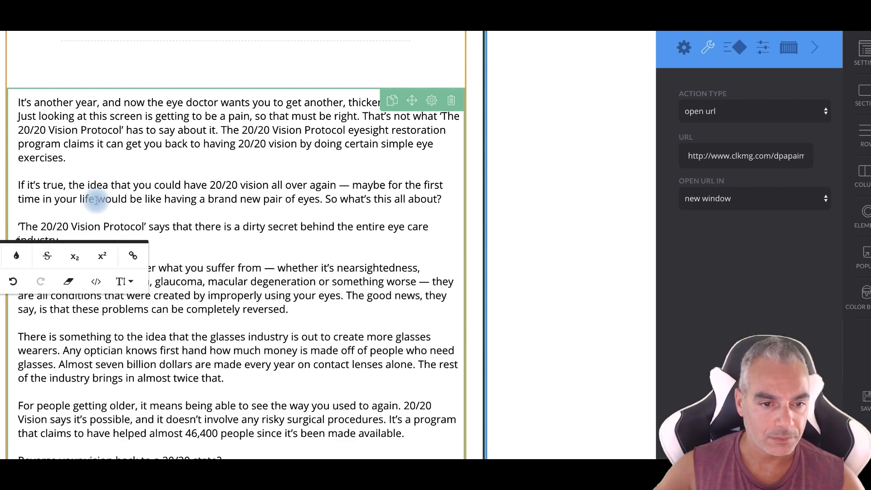
{"action": "left_click", "coordinate": [146, 226]}
{"action": "left_click_drag", "start_coordinate": [146, 226], "coordinate": [22, 229]}
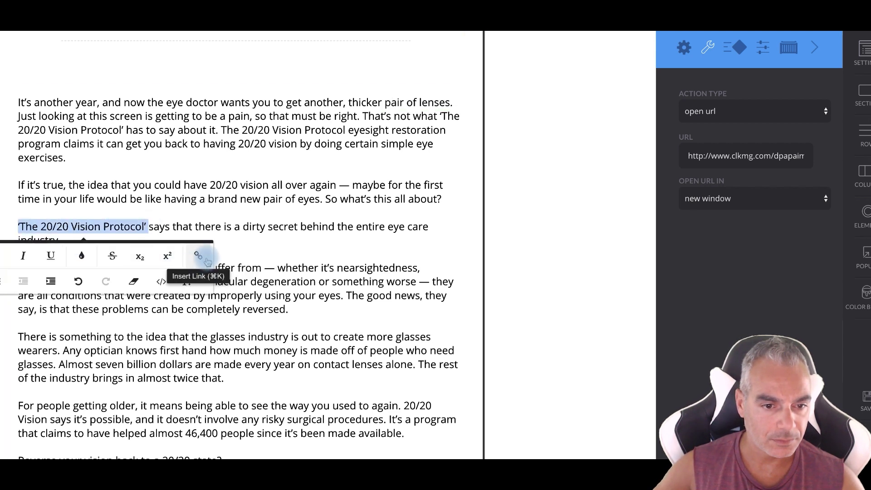
{"action": "left_click", "coordinate": [201, 255]}
{"action": "type", "text": "http://www.clkmg.com/dpapaimc/2020"}
{"action": "left_click", "coordinate": [155, 361]}
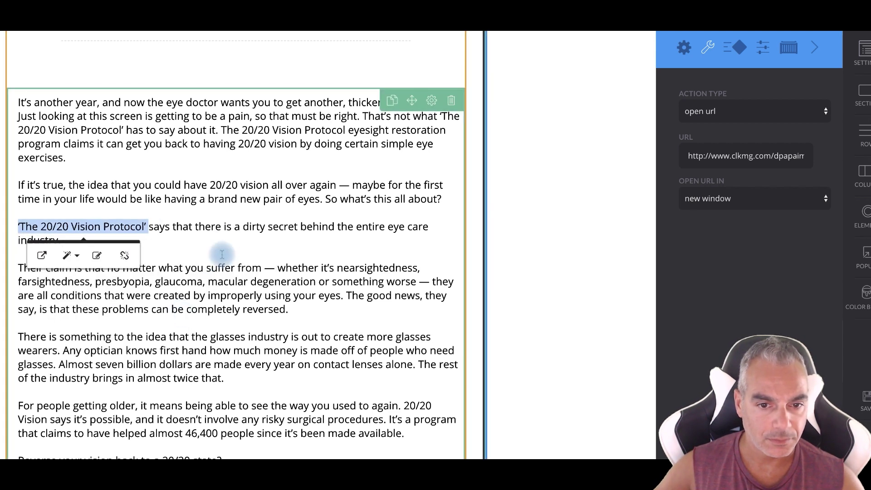
{"action": "left_click", "coordinate": [234, 245]}
Start a new paragraph at "The 20/20 Vision Protocol eyesight restoration program" and save the page.
{"action": "scroll", "coordinate": [246, 221], "scroll_direction": "up", "scroll_amount": 1}
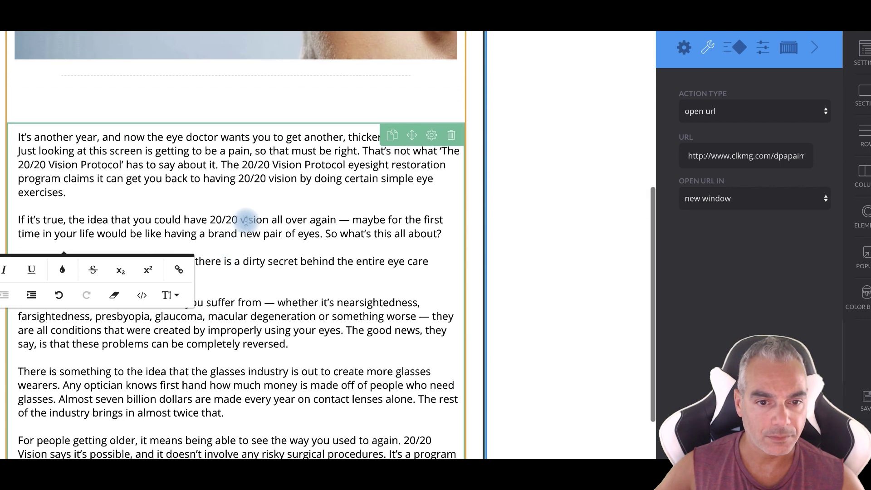
{"action": "left_click", "coordinate": [219, 166]}
{"action": "key", "text": "shift+Return"}
{"action": "key", "text": "Return"}
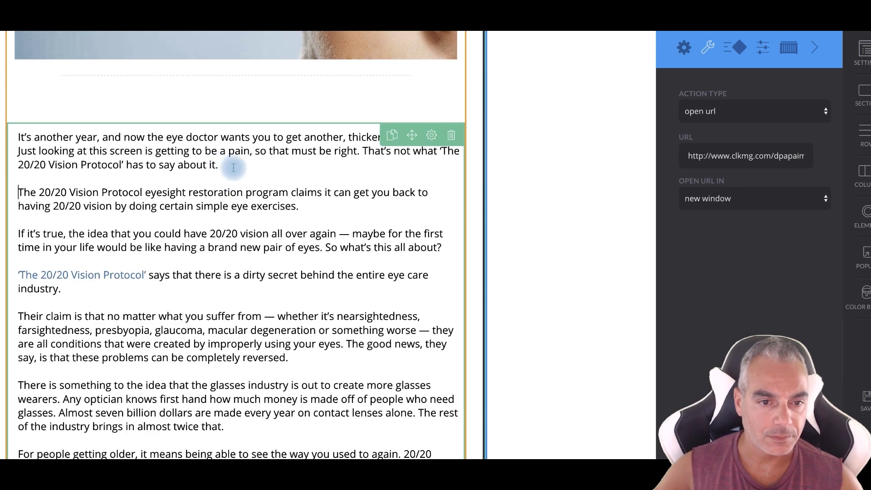
{"action": "scroll", "coordinate": [240, 195], "scroll_direction": "down", "scroll_amount": 1}
{"action": "scroll", "coordinate": [242, 196], "scroll_direction": "down", "scroll_amount": 3}
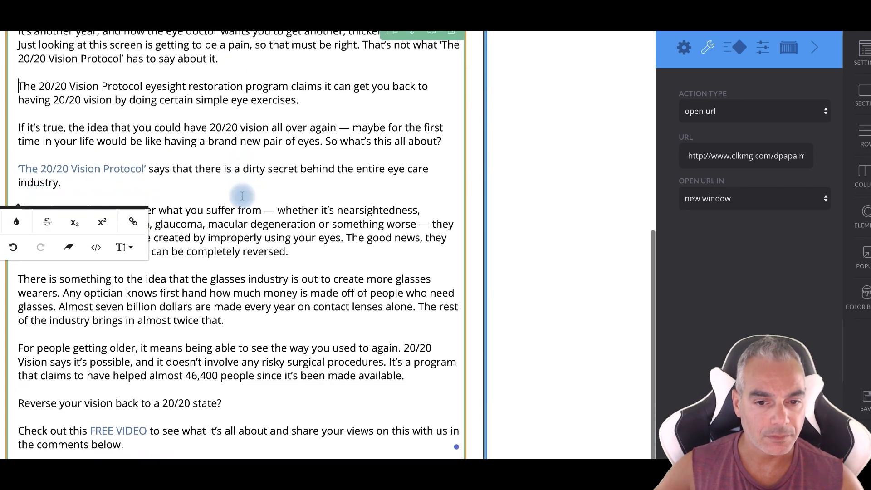
{"action": "scroll", "coordinate": [242, 196], "scroll_direction": "down", "scroll_amount": 3}
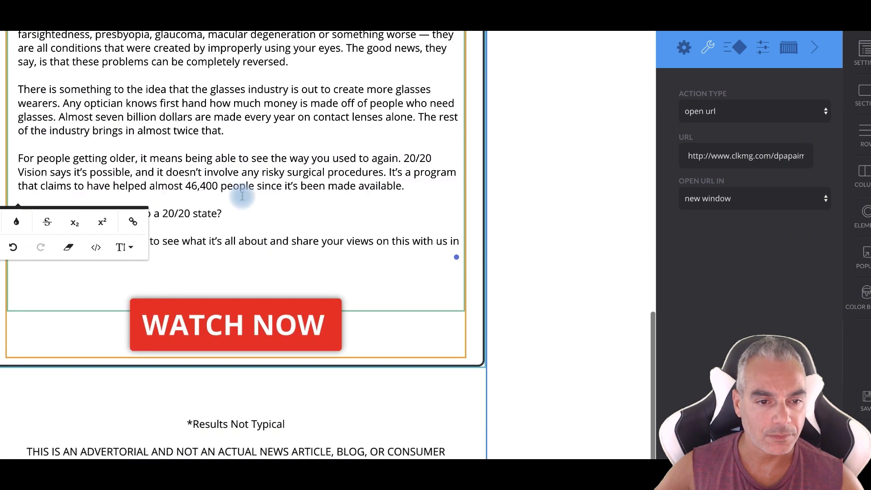
{"action": "left_click", "coordinate": [236, 269]}
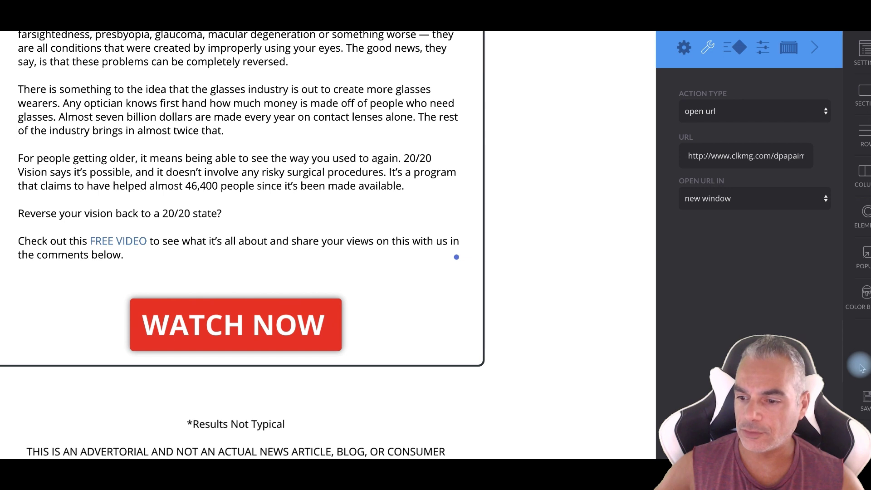
{"action": "left_click", "coordinate": [864, 398]}
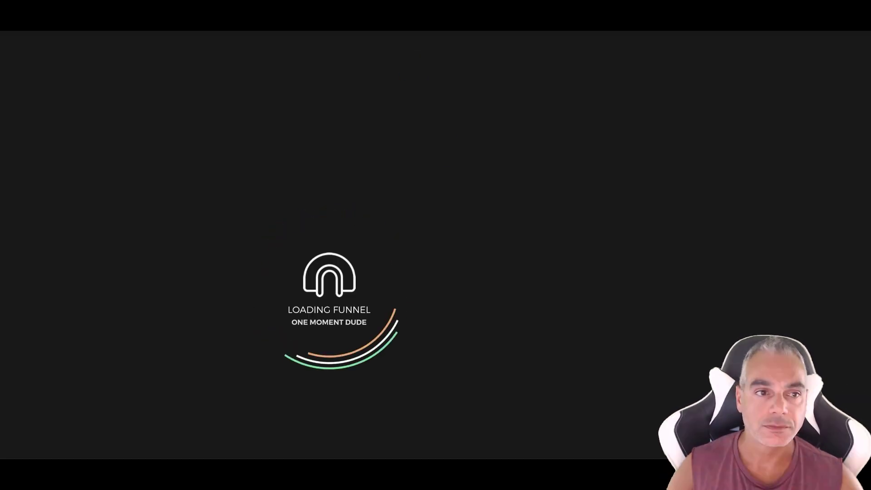
Open the published 20/20 Vision advertorial on the Limitless Passion site in a new browser tab and review it from start to end.
{"action": "key", "text": "ctrl+t"}
{"action": "type", "text": "limit"}
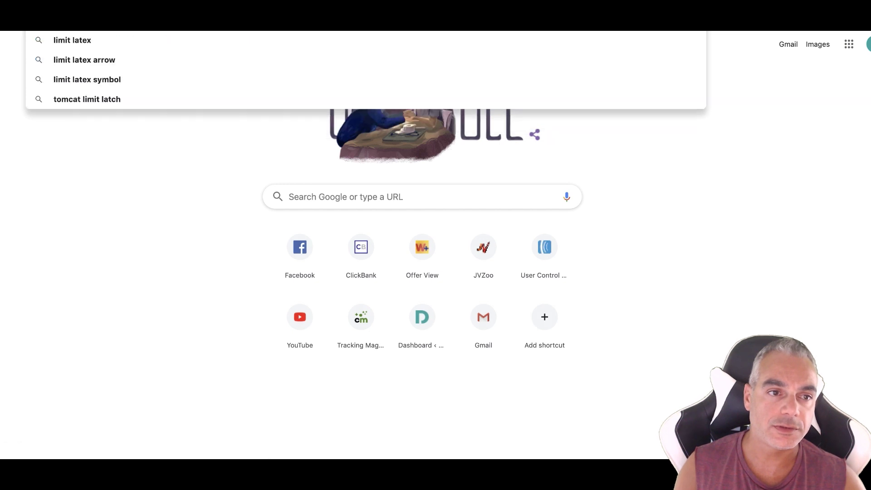
{"action": "type", "text": "less"}
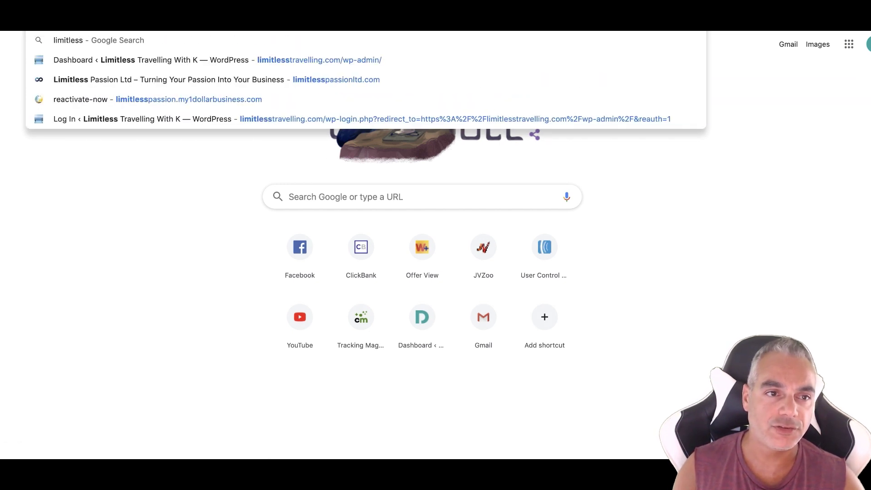
{"action": "type", "text": " trav"}
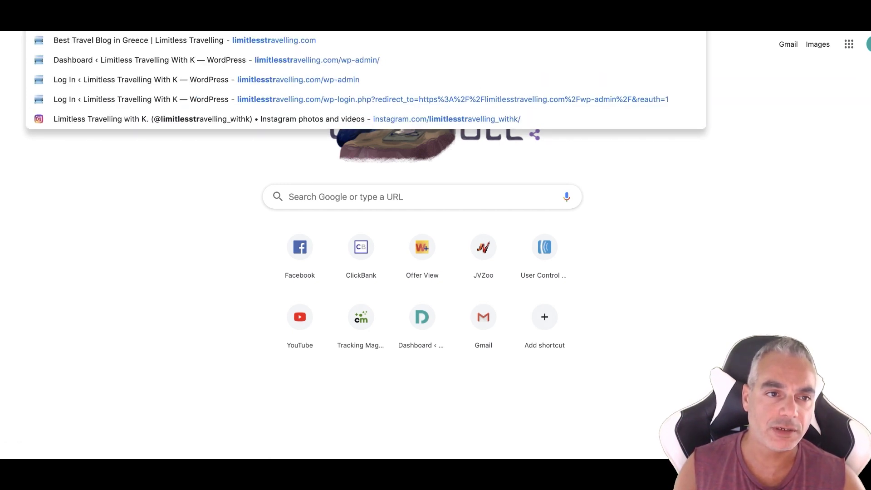
{"action": "key", "text": "BackSpace"}
{"action": "key", "text": "BackSpace"}
{"action": "key", "text": "BackSpace"}
{"action": "key", "text": "BackSpace"}
{"action": "type", "text": "passion"}
{"action": "key", "text": "Return"}
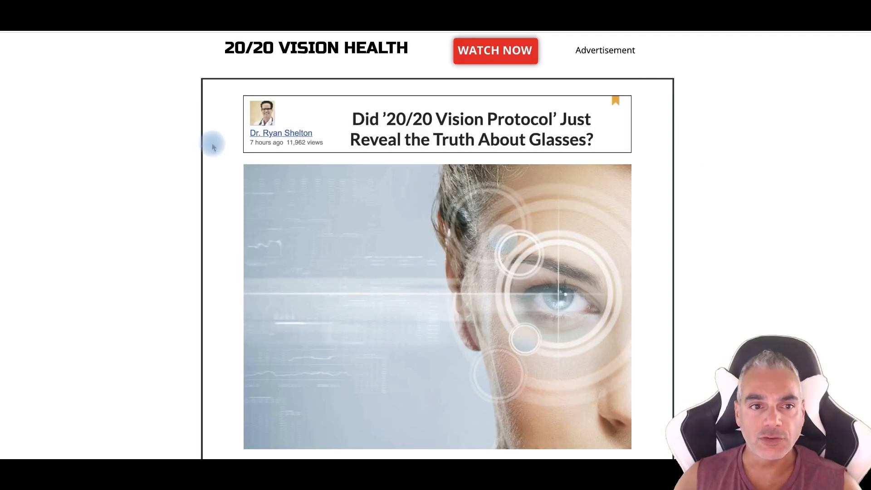
{"action": "scroll", "coordinate": [89, 96], "scroll_direction": "down", "scroll_amount": 13}
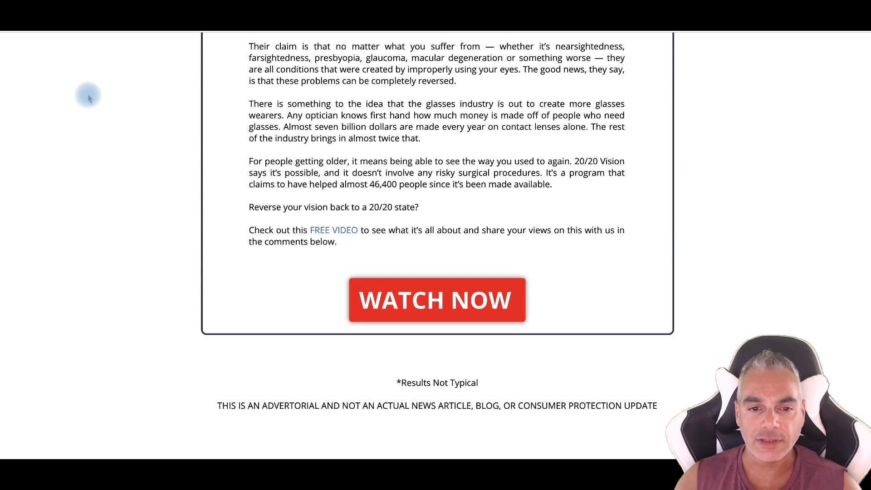
{"action": "scroll", "coordinate": [89, 96], "scroll_direction": "up", "scroll_amount": 13}
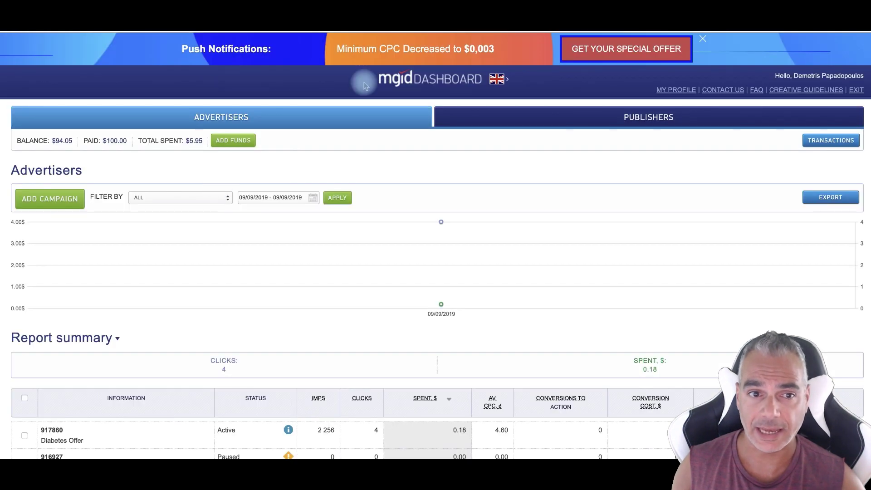
In the MGID advertisers dashboard, start adding a campaign and log in with the prefilled credentials.
{"action": "scroll", "coordinate": [113, 171], "scroll_direction": "down", "scroll_amount": 2}
{"action": "scroll", "coordinate": [114, 172], "scroll_direction": "up", "scroll_amount": 2}
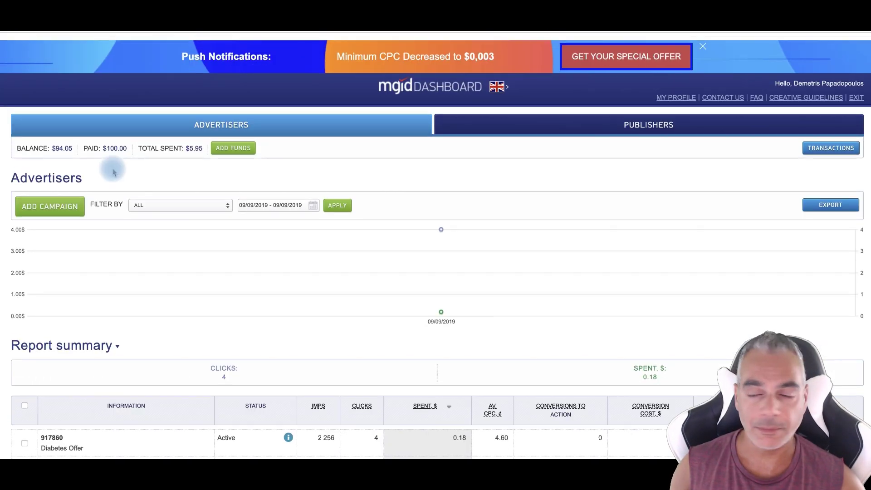
{"action": "scroll", "coordinate": [100, 186], "scroll_direction": "down", "scroll_amount": 2}
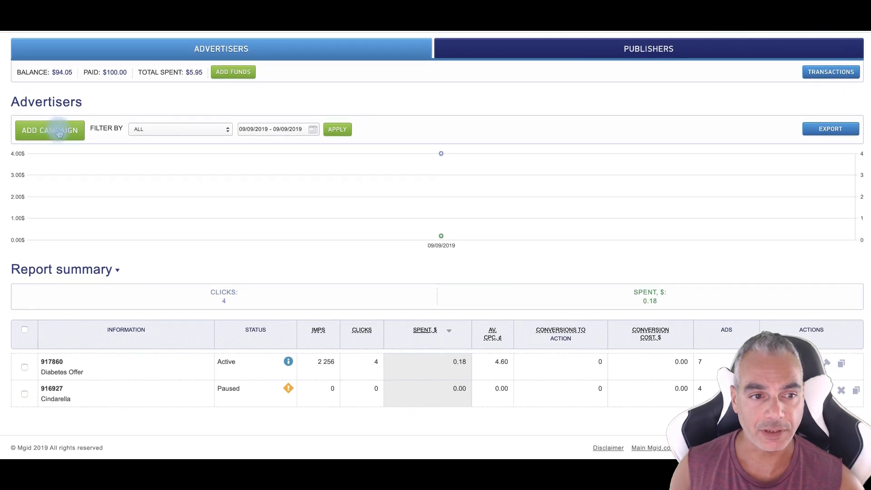
{"action": "left_click", "coordinate": [58, 132]}
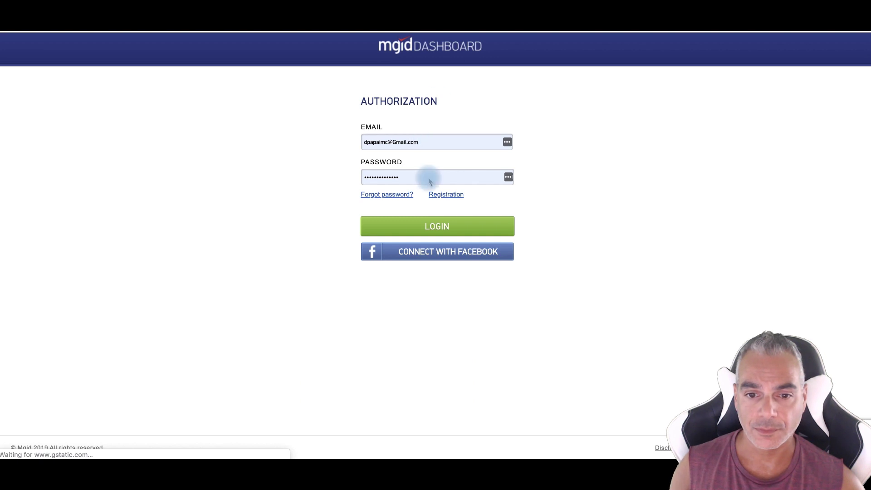
{"action": "left_click", "coordinate": [428, 227]}
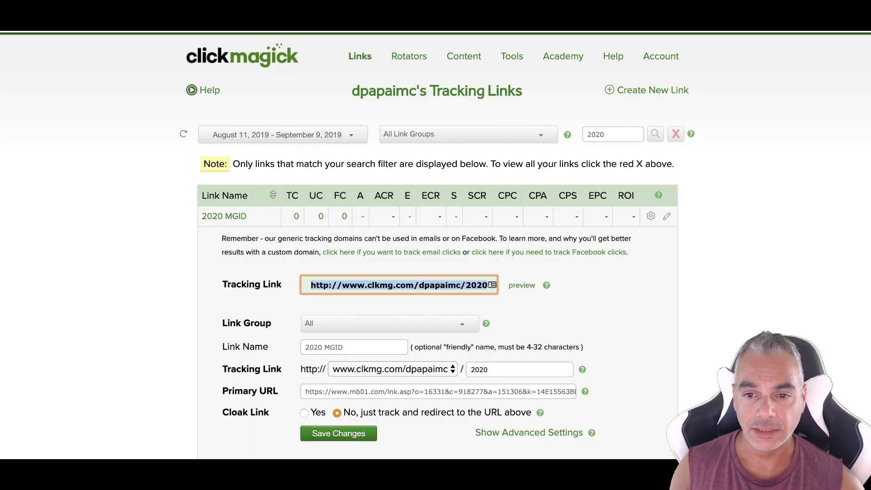
{"action": "left_click", "coordinate": [654, 89]}
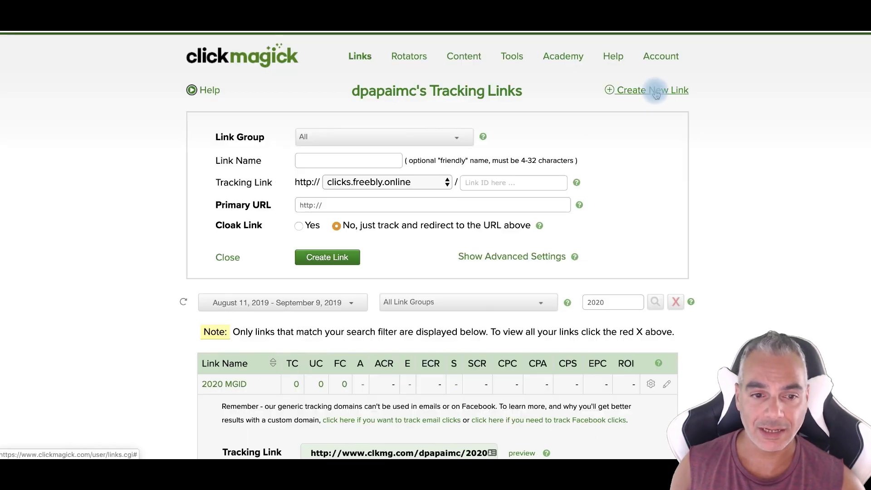
{"action": "left_click", "coordinate": [350, 205]}
{"action": "type", "text": "https://limitlesspassionltd.com/diabetes"}
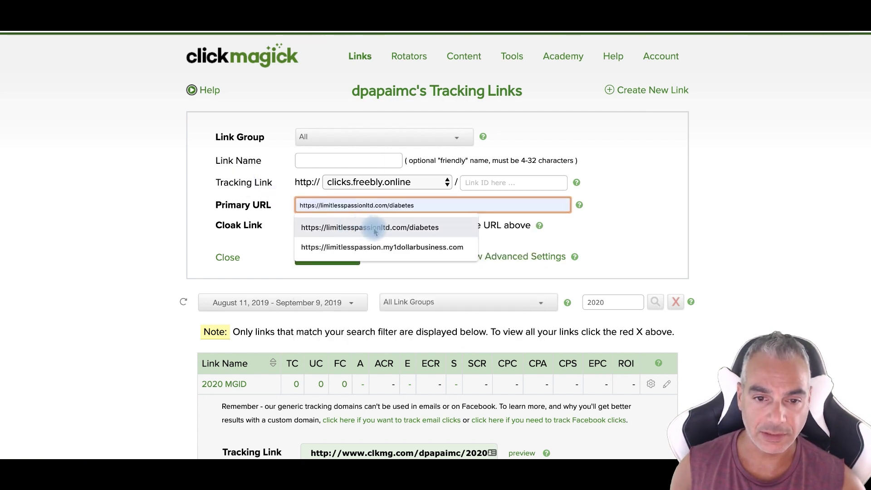
{"action": "left_click", "coordinate": [370, 227]}
{"action": "key", "text": "BackSpace"}
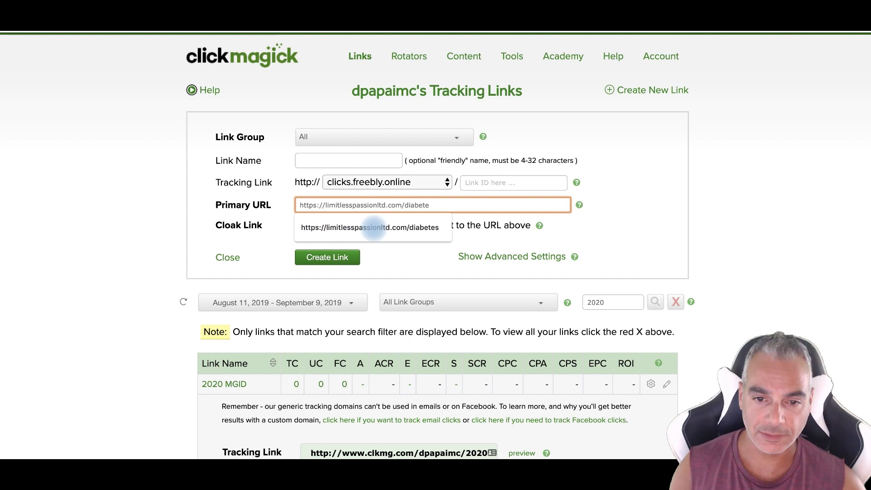
{"action": "type", "text": "stvision"}
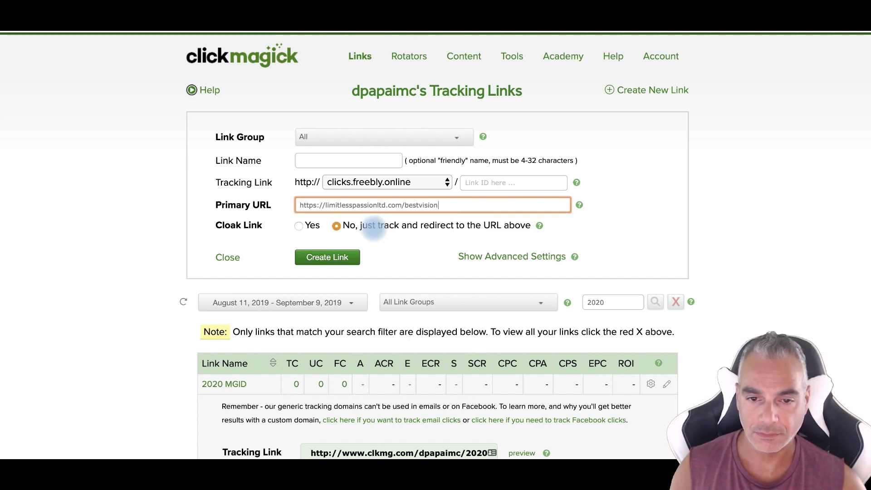
Set the link ID to 2020lander and the link name to "2020 Lander MGID", and create the link.
{"action": "left_click", "coordinate": [482, 186]}
{"action": "type", "text": "2020lander"}
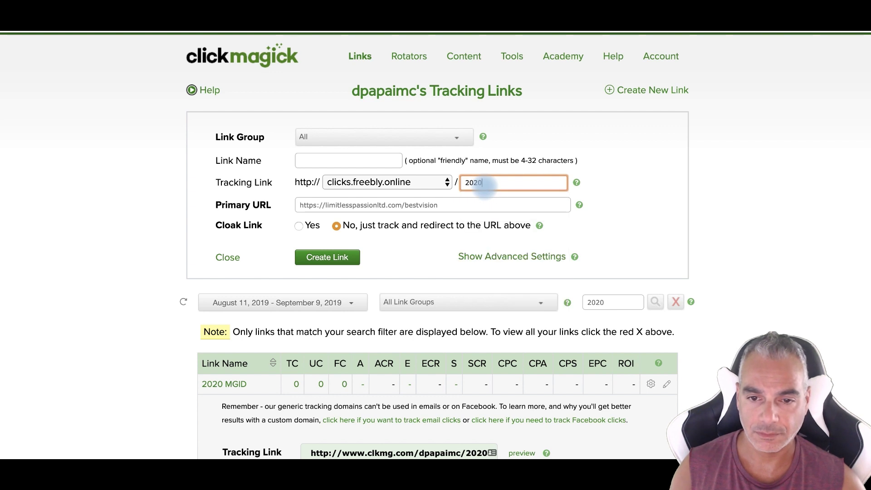
{"action": "left_click", "coordinate": [395, 162]}
{"action": "type", "text": "2020 LAnder MGID"}
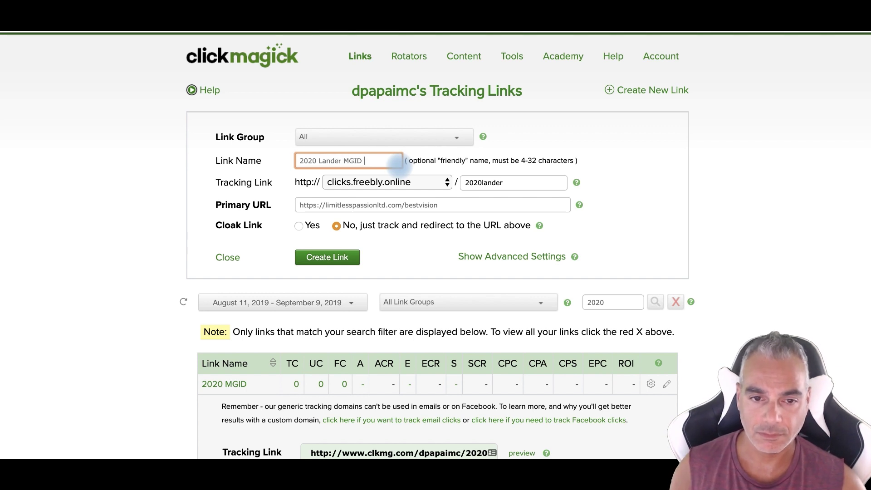
{"action": "left_click", "coordinate": [327, 266]}
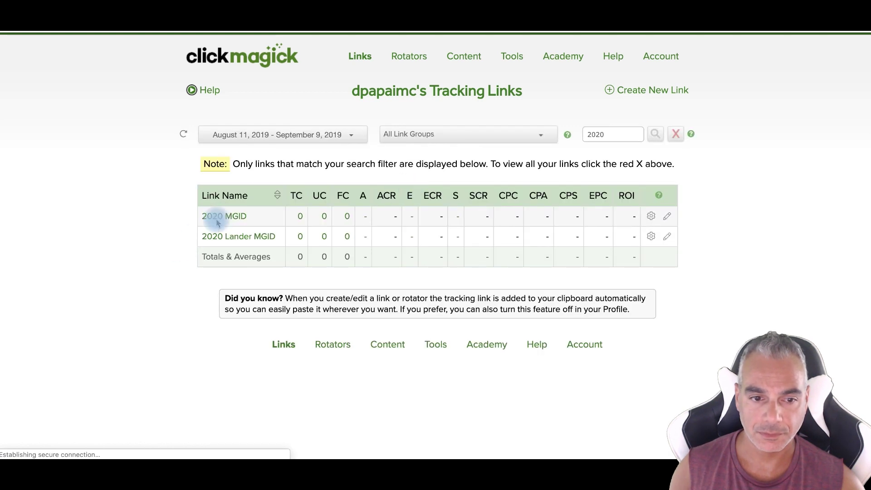
{"action": "left_click", "coordinate": [231, 237]}
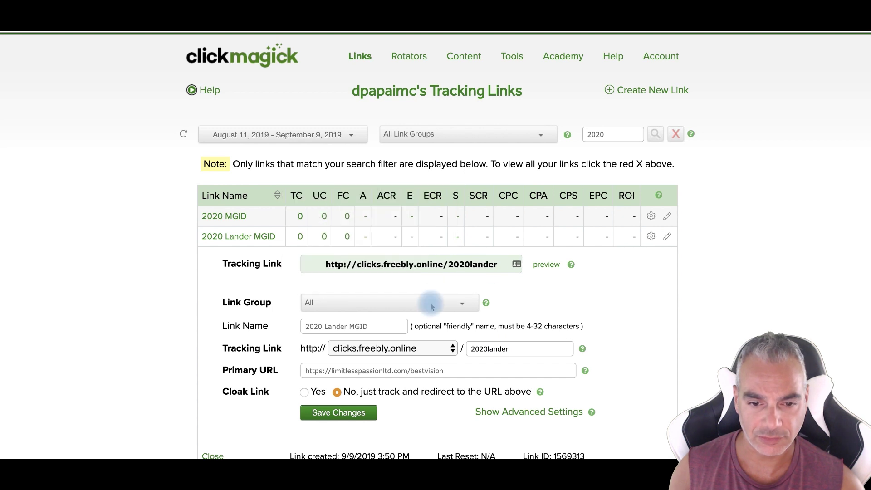
{"action": "left_click", "coordinate": [414, 354]}
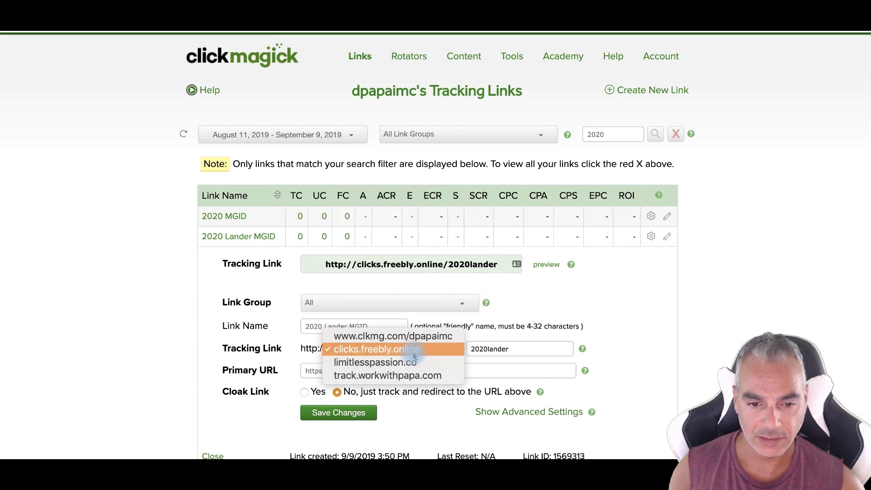
{"action": "left_click", "coordinate": [389, 336]}
{"action": "scroll", "coordinate": [336, 363], "scroll_direction": "down", "scroll_amount": 2}
{"action": "left_click", "coordinate": [333, 379]}
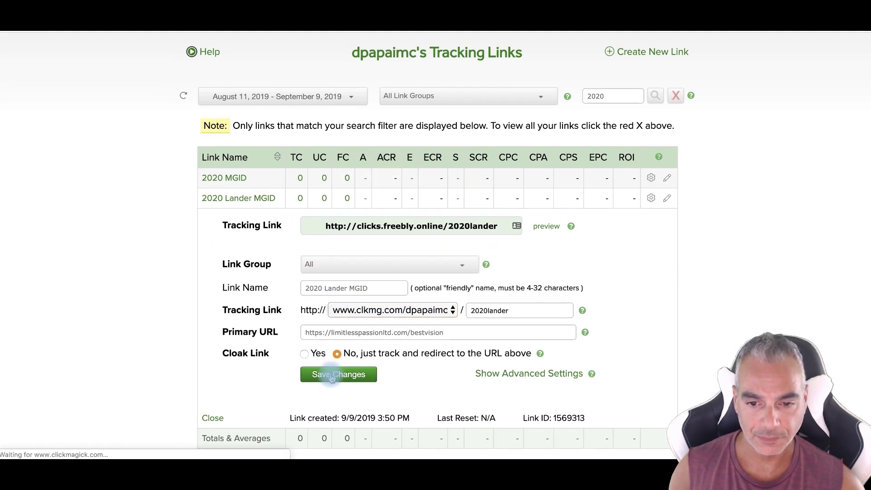
{"action": "left_click", "coordinate": [217, 236]}
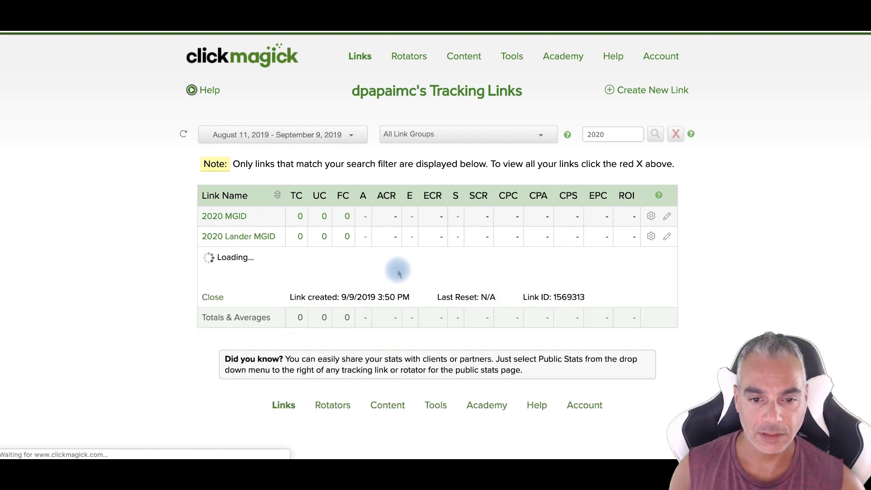
{"action": "left_click", "coordinate": [413, 306]}
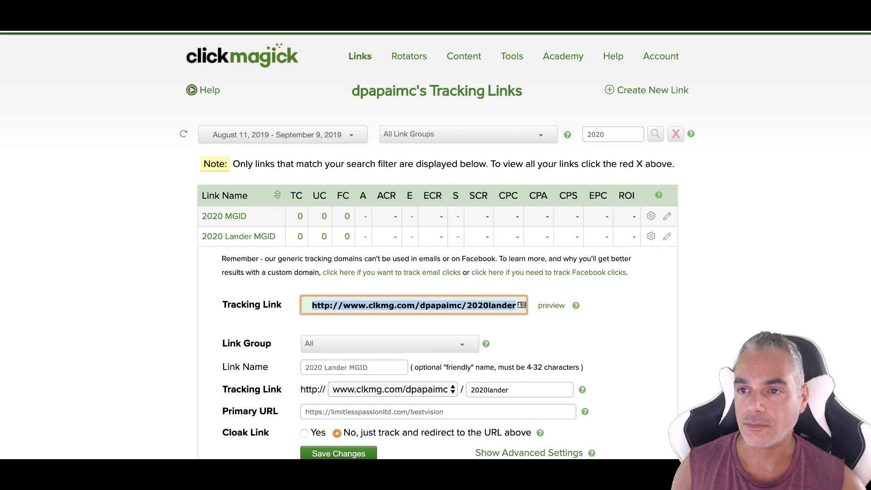
Switch to the MGID dashboard, name the new campaign 2020, and set its campaign type to Product Promotions.
{"action": "key", "text": "ctrl+Tab"}
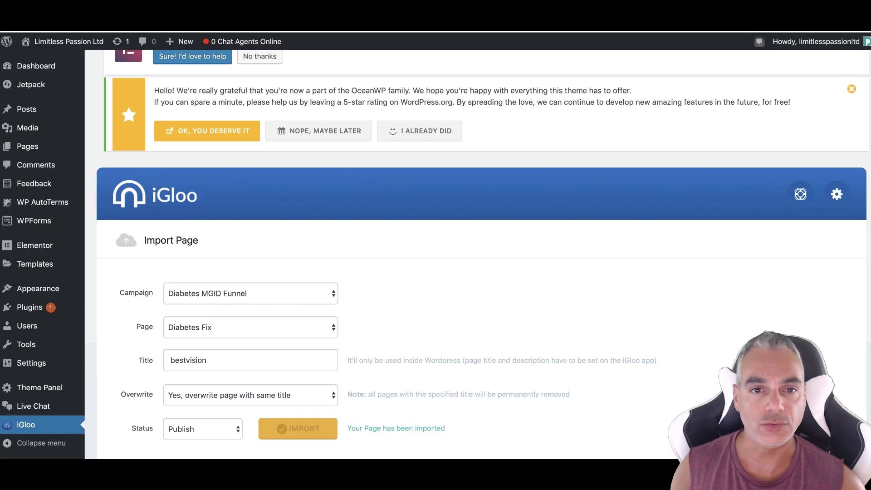
{"action": "key", "text": "ctrl+Tab"}
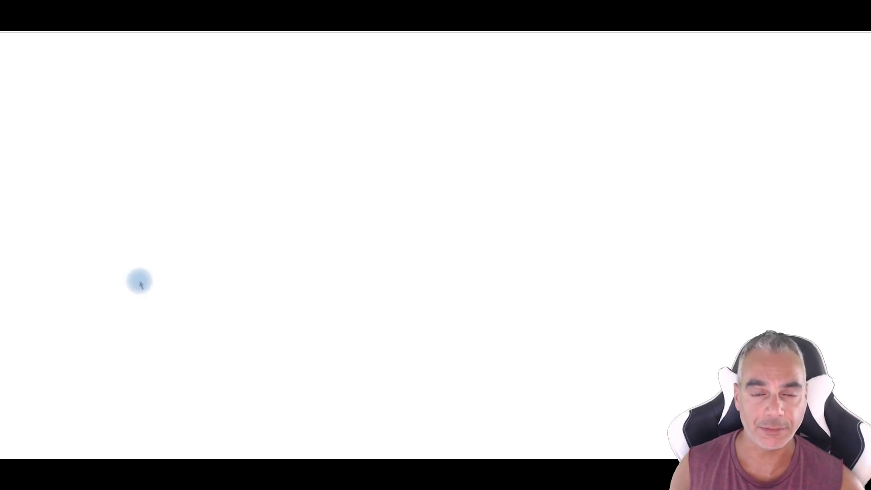
{"action": "left_click", "coordinate": [284, 189]}
{"action": "type", "text": "20 "}
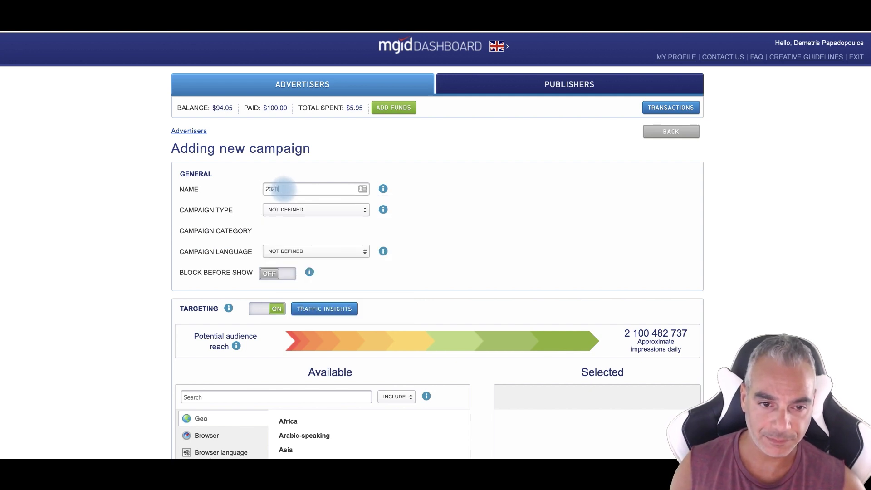
{"action": "type", "text": "20"}
{"action": "scroll", "coordinate": [360, 258], "scroll_direction": "down", "scroll_amount": 1}
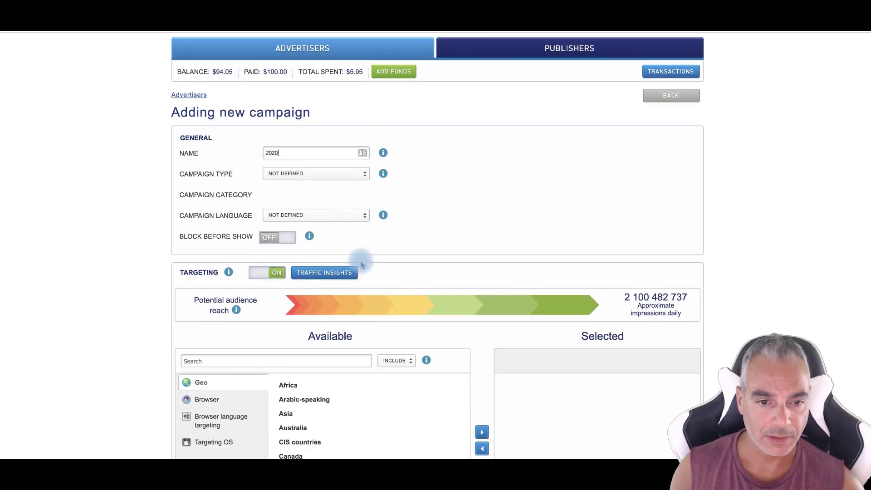
{"action": "left_click", "coordinate": [350, 166]}
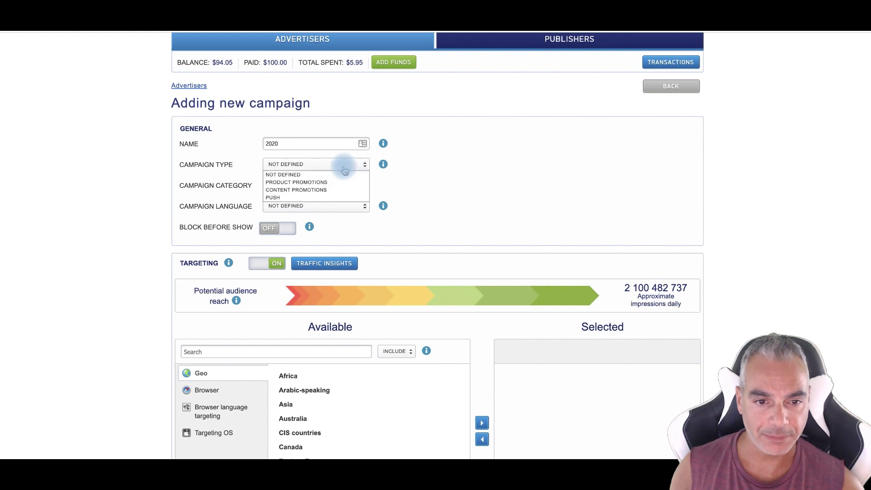
{"action": "left_click", "coordinate": [321, 182]}
Set the campaign category to Eye and Vision Conditions under Medical Health, Diseases and Conditions, and the campaign language to English.
{"action": "left_click", "coordinate": [331, 186]}
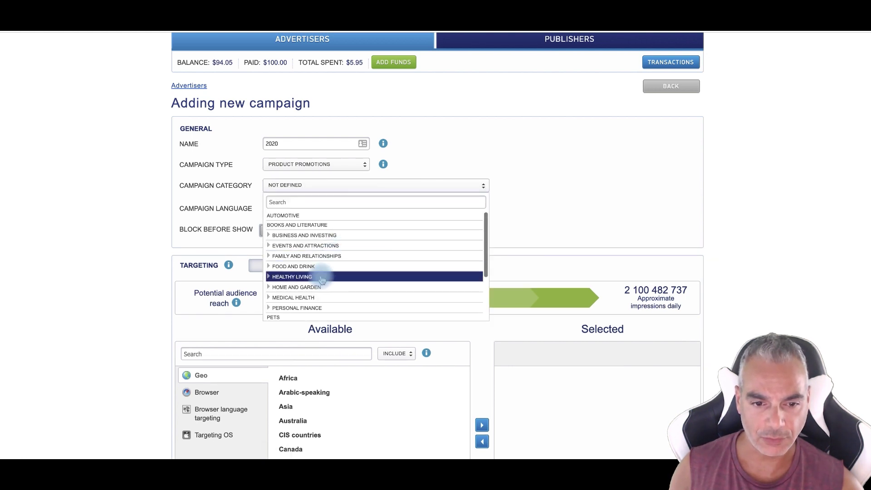
{"action": "left_click", "coordinate": [320, 297]}
{"action": "scroll", "coordinate": [329, 285], "scroll_direction": "down", "scroll_amount": 2}
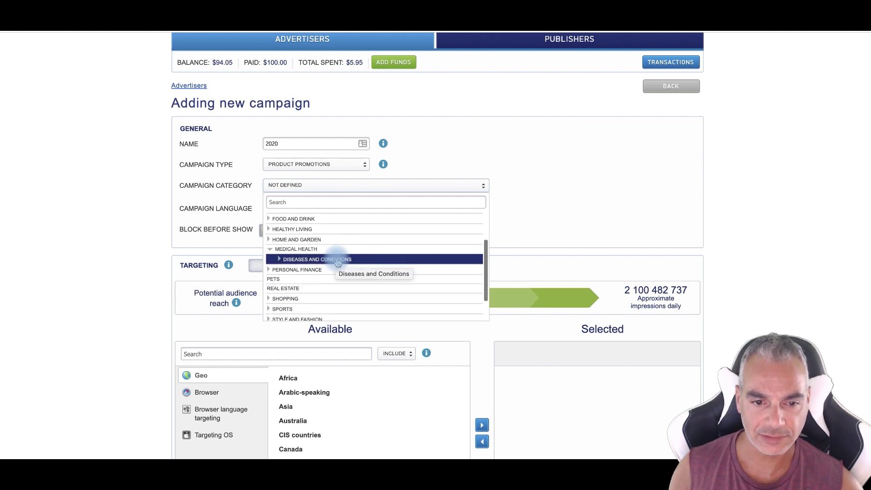
{"action": "left_click", "coordinate": [320, 229]}
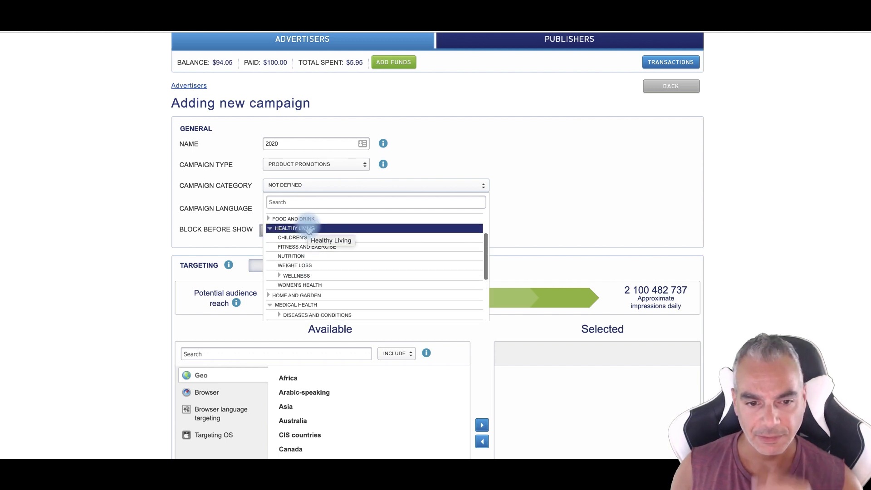
{"action": "left_click", "coordinate": [307, 229]}
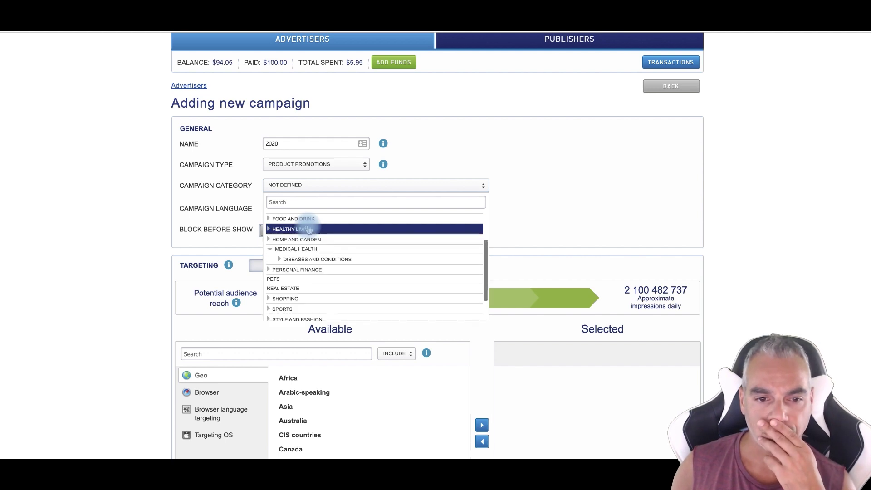
{"action": "left_click", "coordinate": [317, 259]}
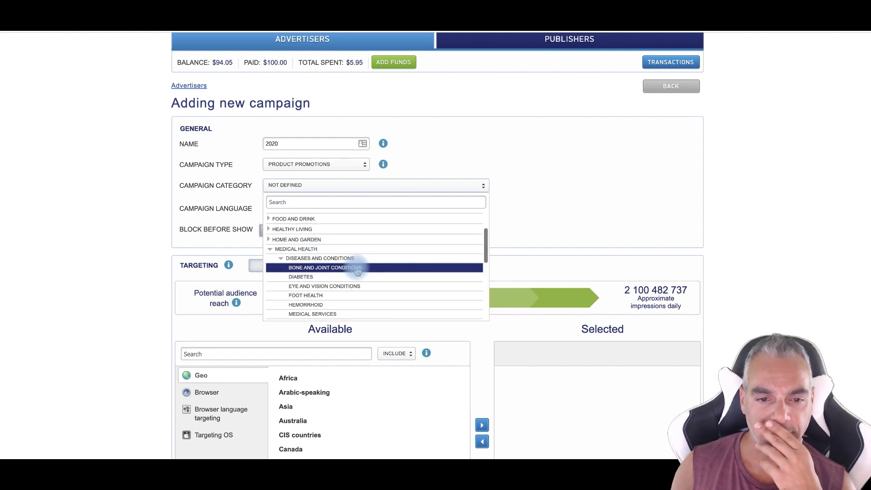
{"action": "left_click", "coordinate": [352, 288]}
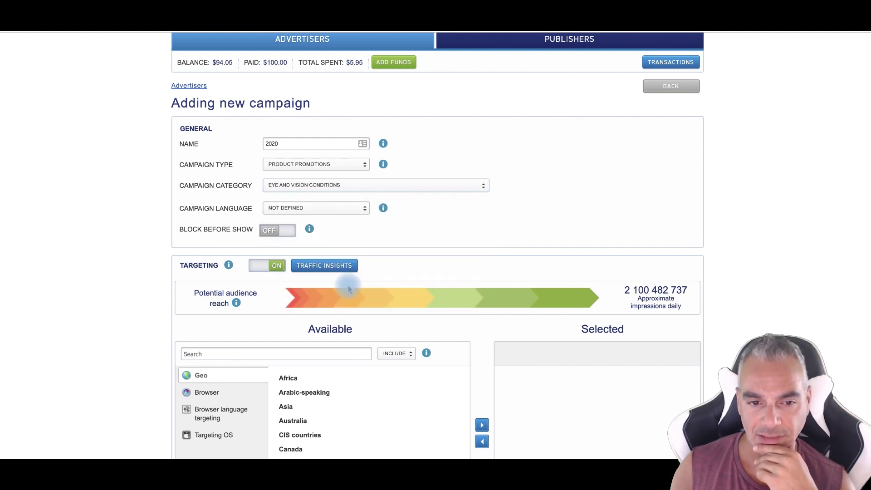
{"action": "left_click", "coordinate": [307, 207]}
{"action": "left_click", "coordinate": [302, 226]}
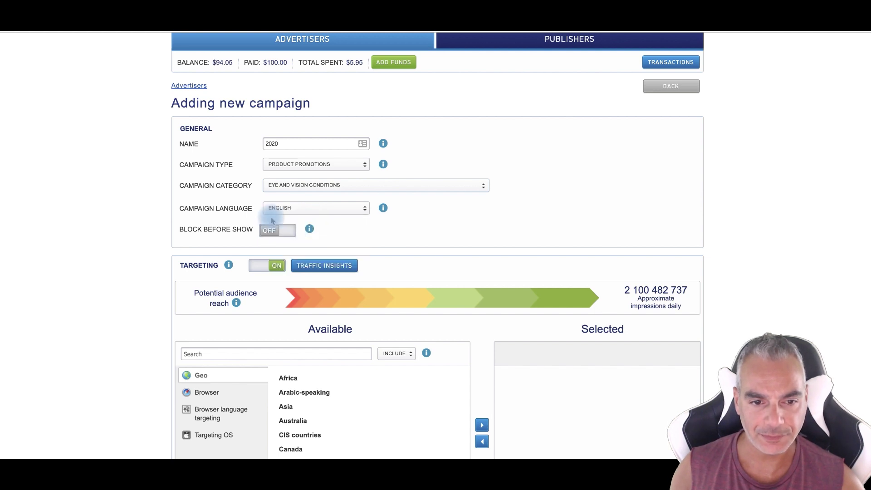
Include Canada and Australia in the campaign's geo targeting, and search the available regions for New Zealand.
{"action": "scroll", "coordinate": [272, 211], "scroll_direction": "down", "scroll_amount": 3}
{"action": "scroll", "coordinate": [272, 223], "scroll_direction": "down", "scroll_amount": 3}
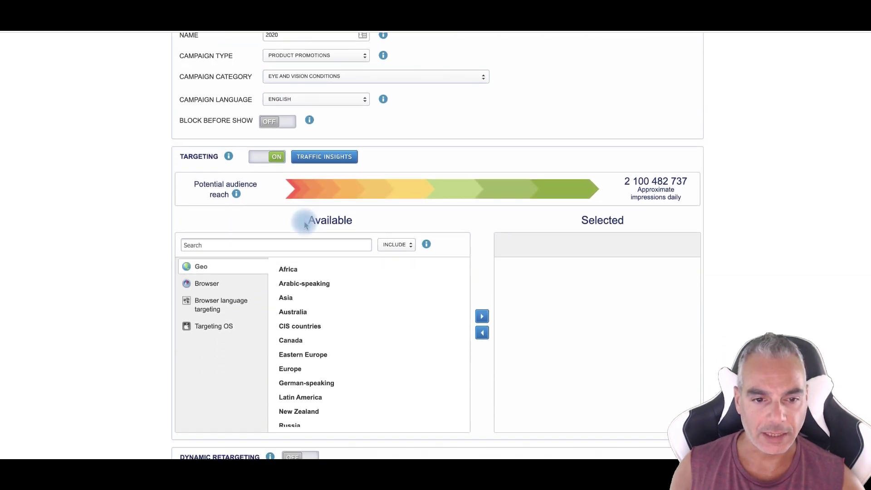
{"action": "scroll", "coordinate": [274, 216], "scroll_direction": "down", "scroll_amount": 3}
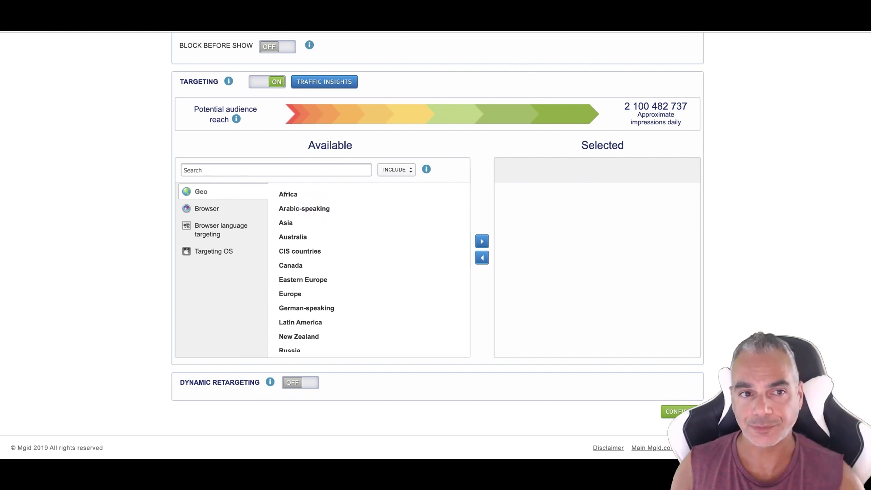
{"action": "left_click", "coordinate": [484, 243]}
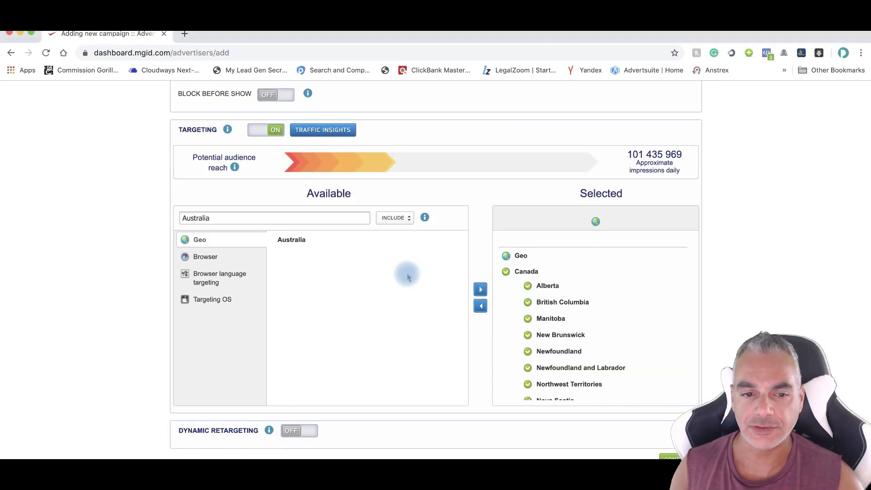
{"action": "left_click", "coordinate": [301, 240]}
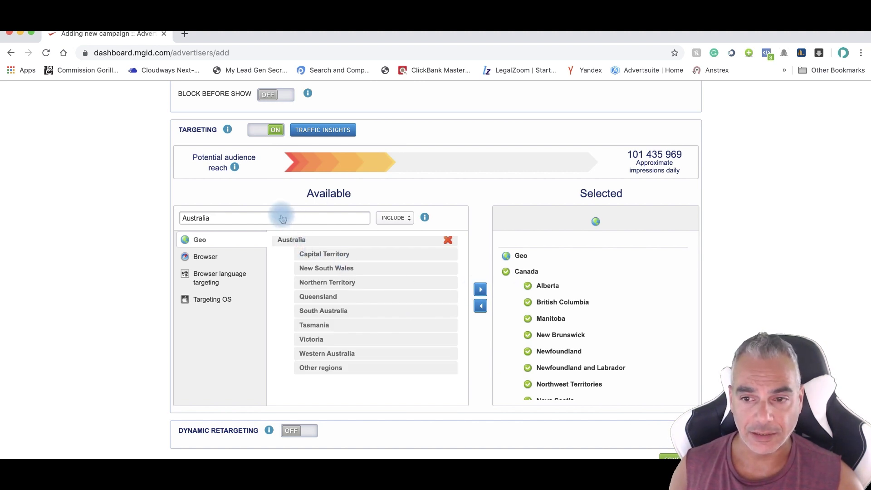
{"action": "left_click", "coordinate": [480, 289]}
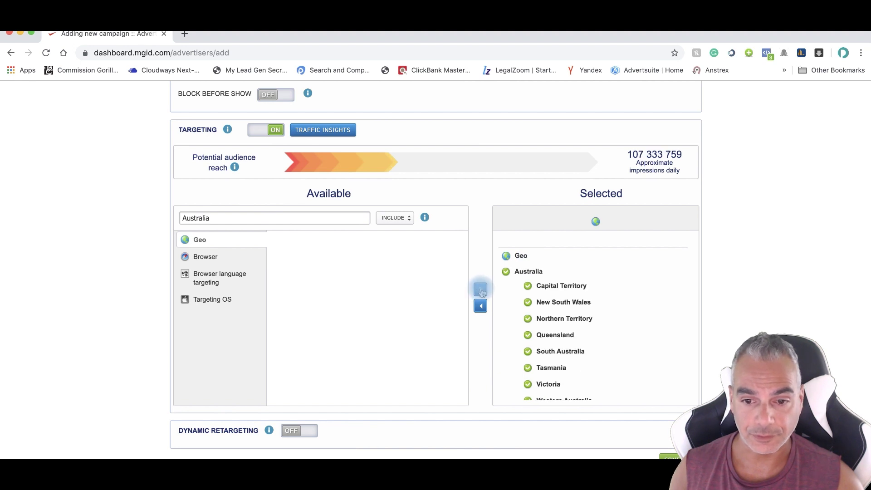
{"action": "double_click", "coordinate": [247, 218]}
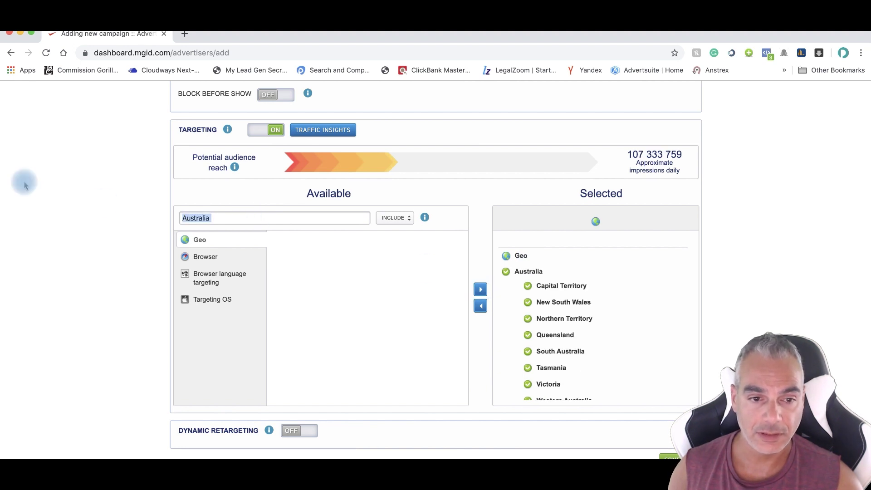
{"action": "type", "text": "New"}
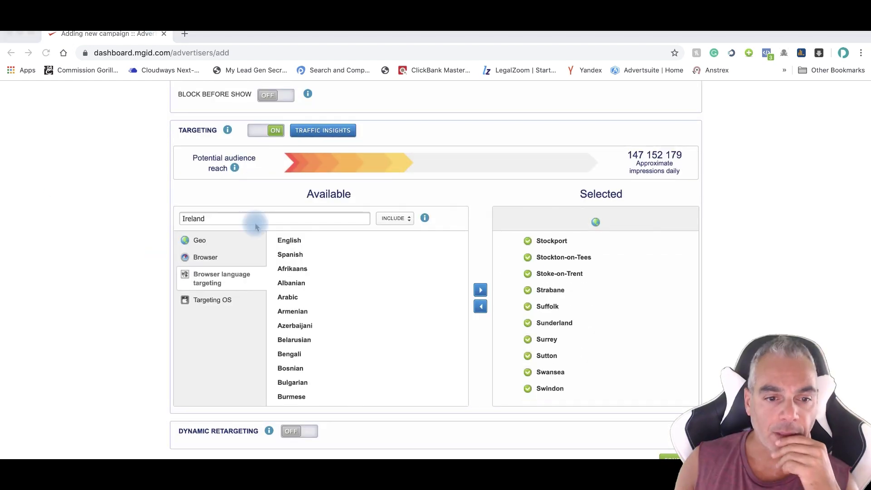
Include the English browser language and Desktop OS in the campaign targeting, and confirm the targeting settings.
{"action": "left_click", "coordinate": [291, 240]}
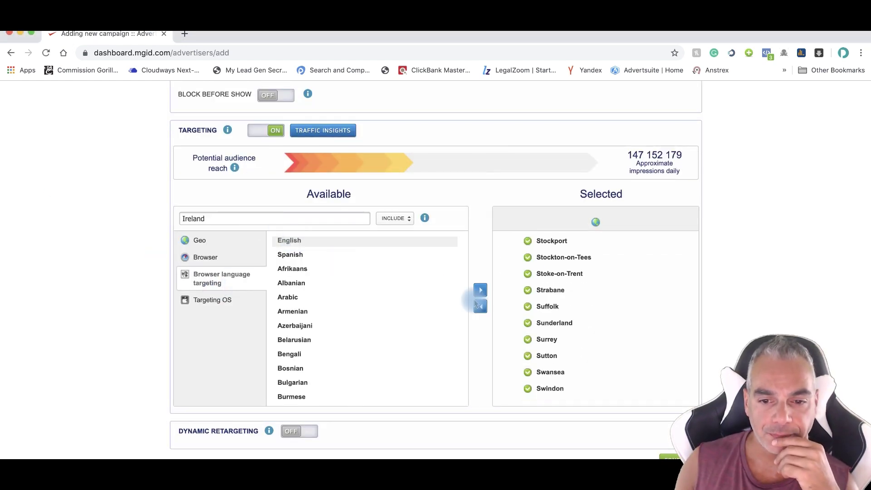
{"action": "left_click", "coordinate": [480, 289]}
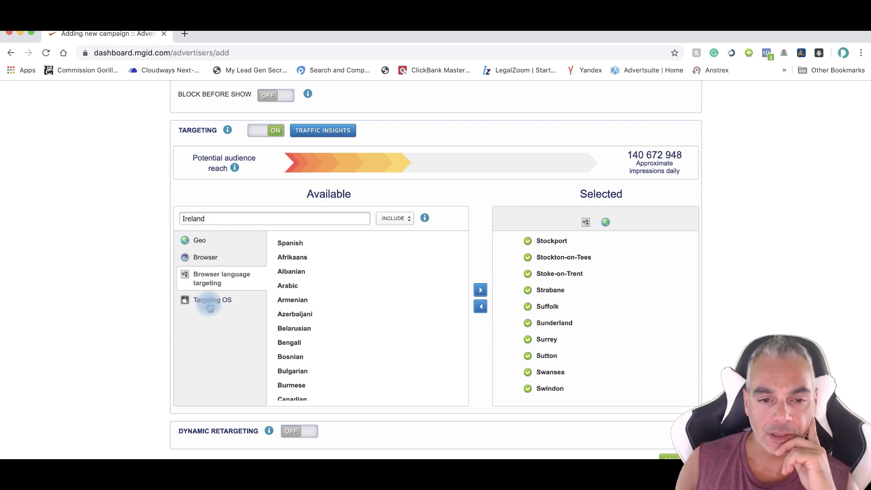
{"action": "left_click", "coordinate": [209, 303]}
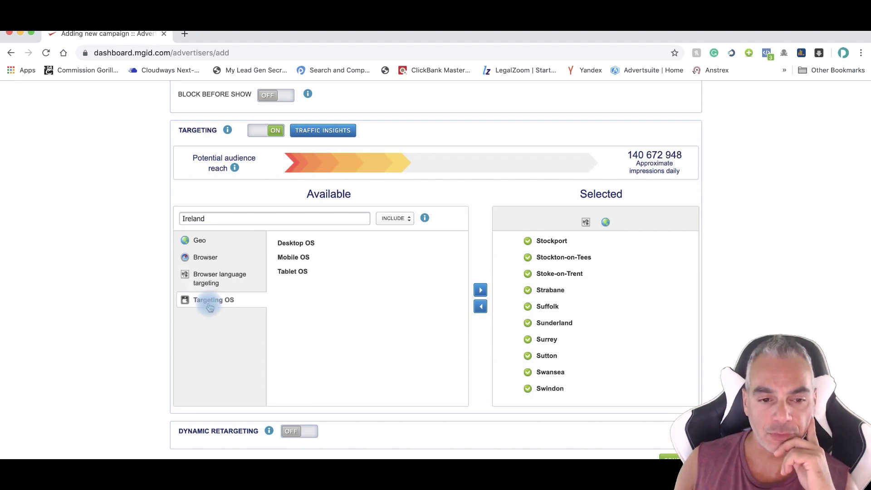
{"action": "left_click", "coordinate": [296, 244]}
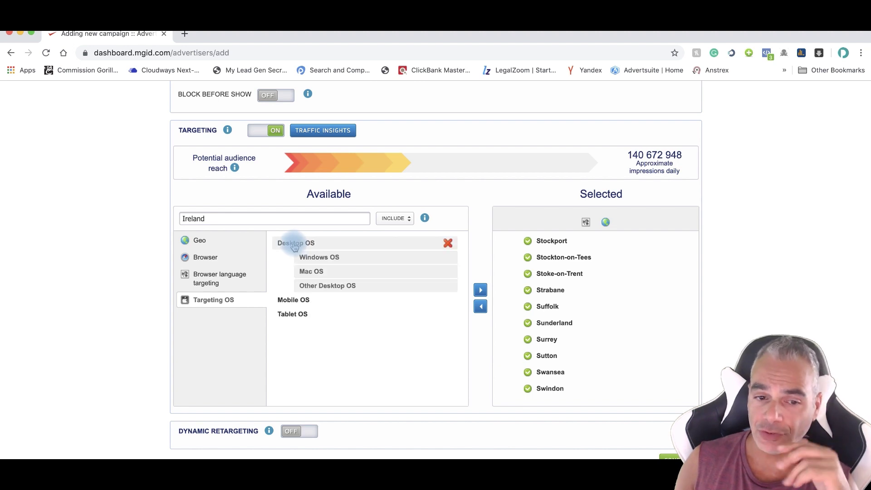
{"action": "left_click", "coordinate": [482, 291]}
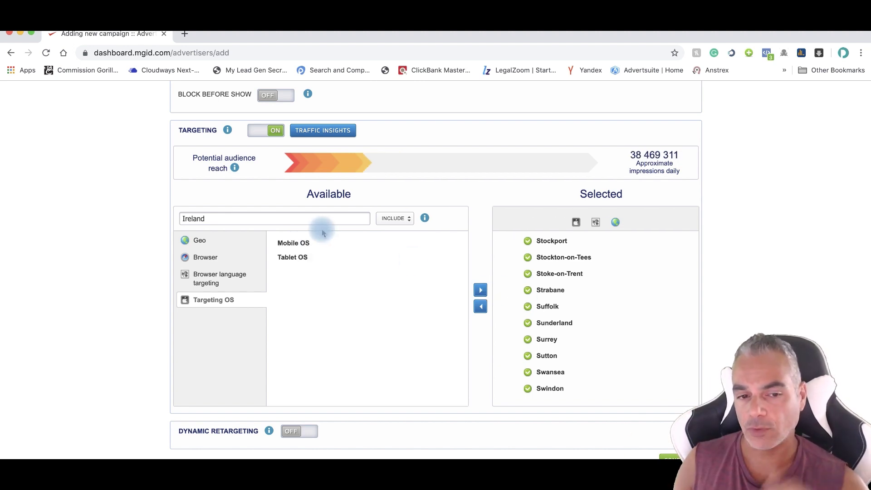
{"action": "scroll", "coordinate": [295, 272], "scroll_direction": "down", "scroll_amount": 1}
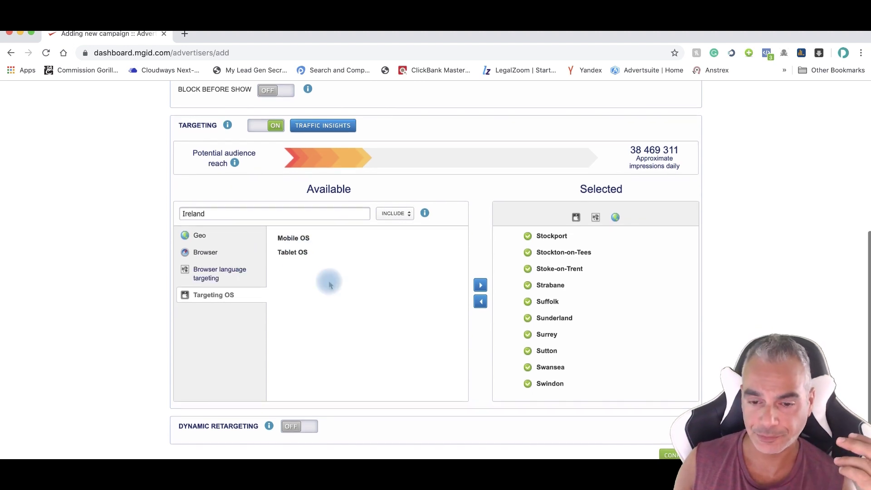
{"action": "scroll", "coordinate": [159, 383], "scroll_direction": "up", "scroll_amount": 1}
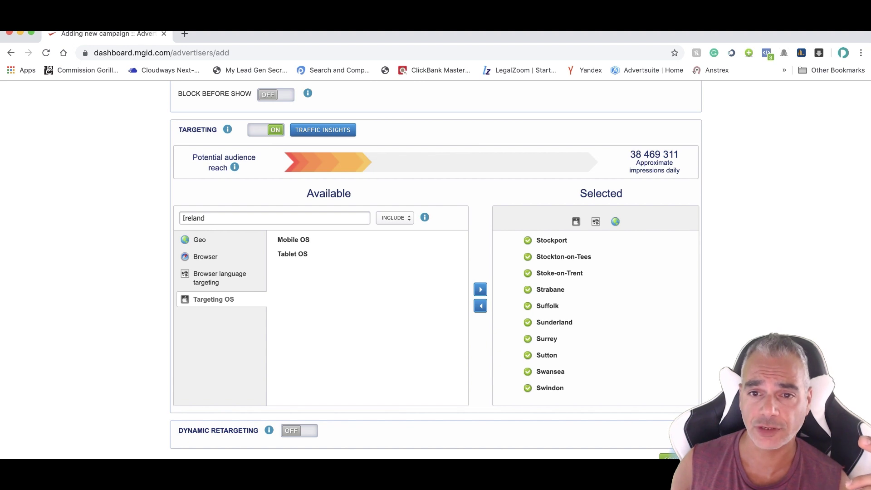
{"action": "left_click", "coordinate": [680, 458]}
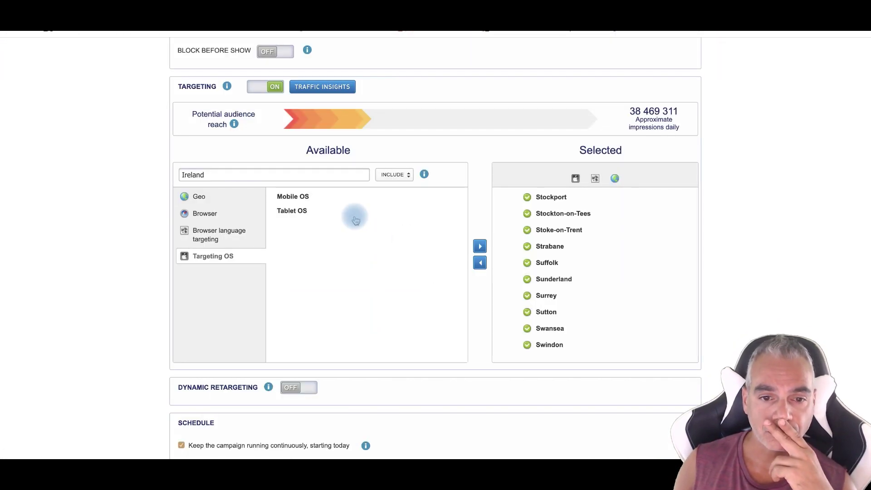
Set the MGID conversion sensor's conversion category to Sale with Postback as its condition, and select the postback URL.
{"action": "scroll", "coordinate": [364, 221], "scroll_direction": "down", "scroll_amount": 7}
{"action": "scroll", "coordinate": [331, 267], "scroll_direction": "down", "scroll_amount": 3}
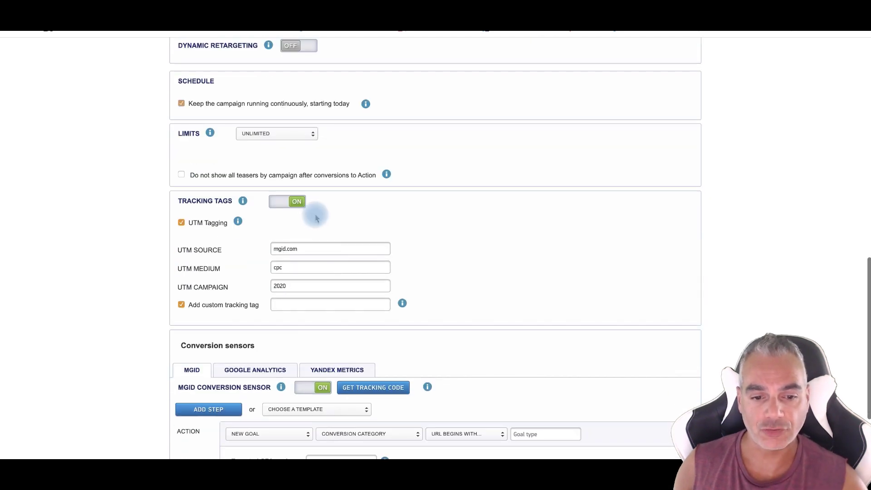
{"action": "scroll", "coordinate": [320, 237], "scroll_direction": "down", "scroll_amount": 1}
{"action": "left_click", "coordinate": [352, 317]}
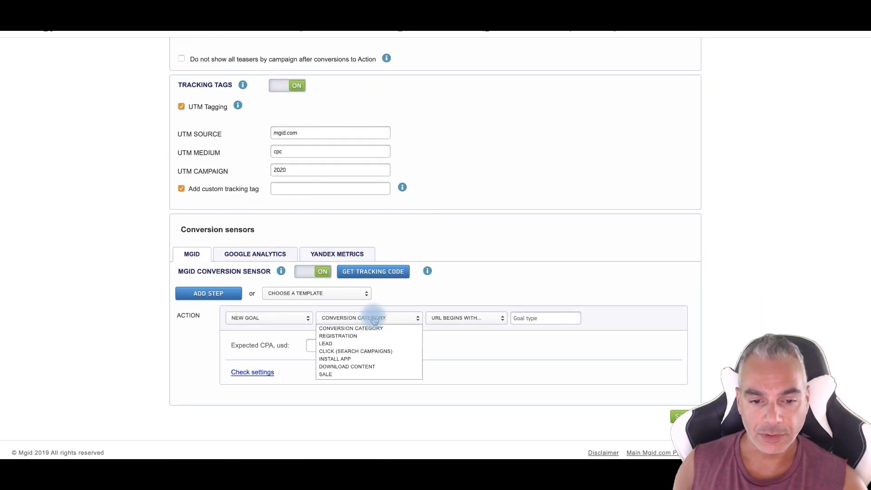
{"action": "left_click", "coordinate": [347, 374]}
{"action": "left_click", "coordinate": [465, 321]}
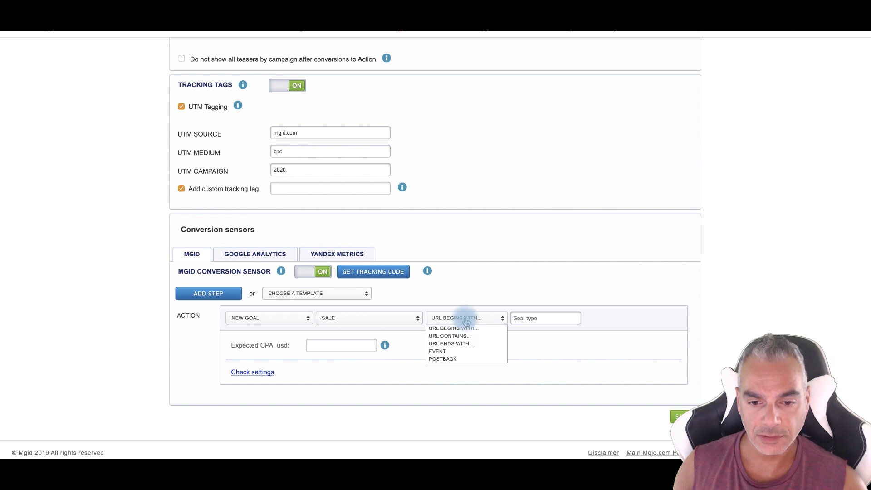
{"action": "left_click", "coordinate": [447, 359]}
{"action": "left_click", "coordinate": [547, 277]}
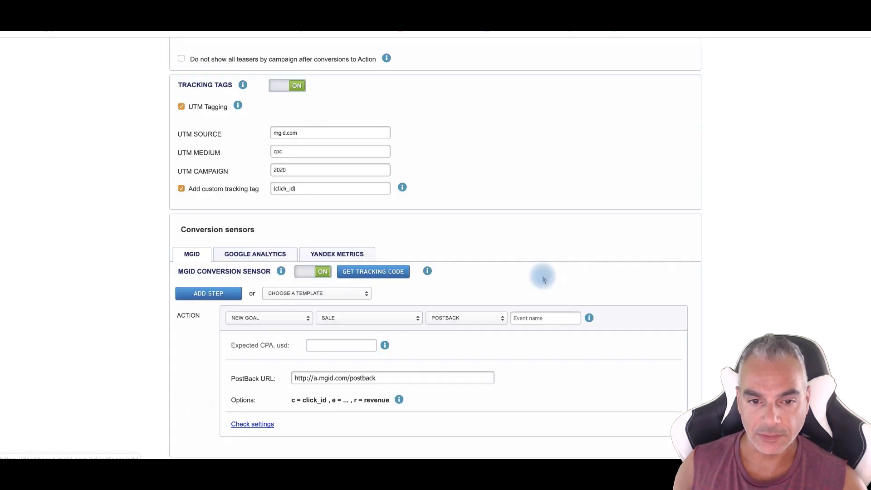
{"action": "scroll", "coordinate": [343, 378], "scroll_direction": "down", "scroll_amount": 2}
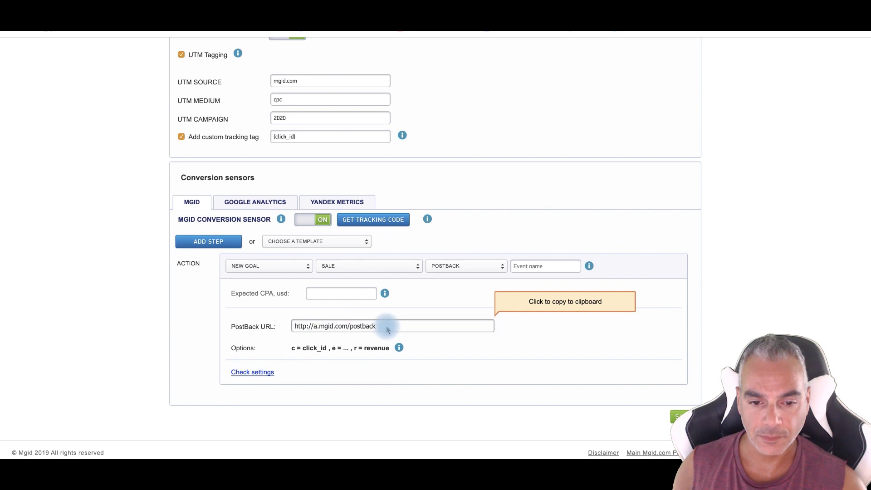
{"action": "left_click_drag", "start_coordinate": [350, 330], "coordinate": [233, 323]}
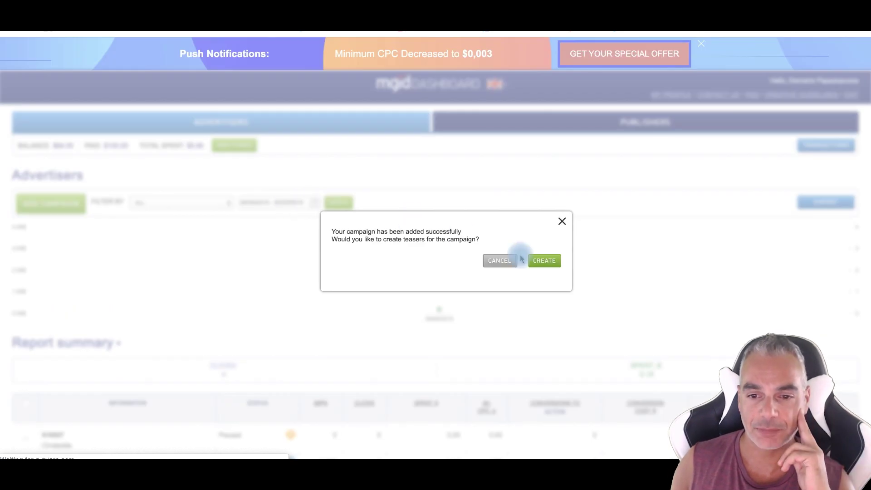
Start creating an ad for the new campaign and enter the ClickMagick 2020lander tracking link as its URL.
{"action": "left_click", "coordinate": [548, 266]}
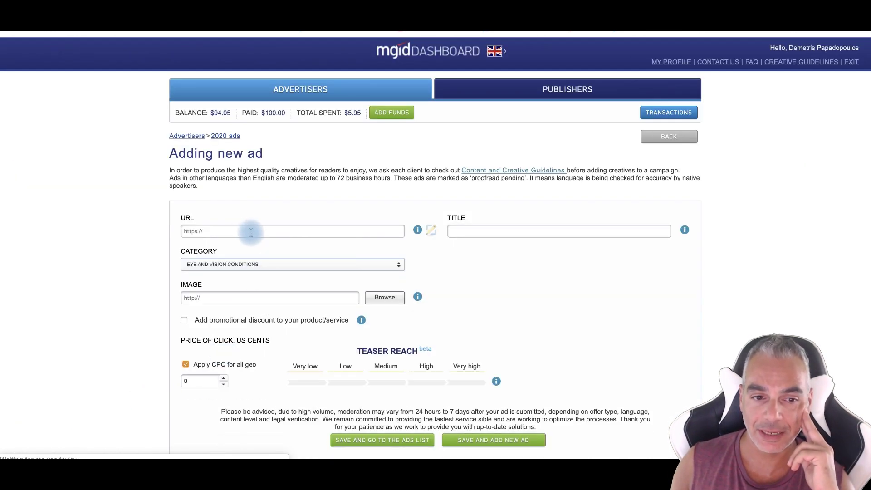
{"action": "left_click", "coordinate": [245, 231]}
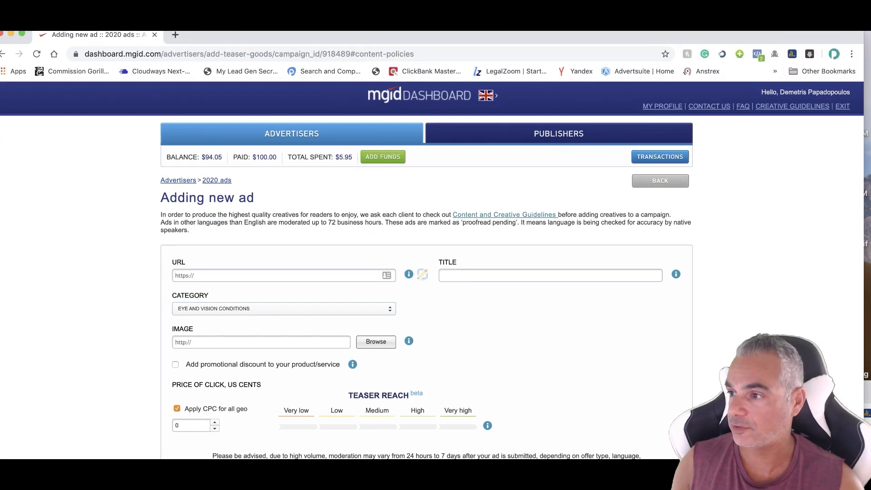
{"action": "key", "text": "super+Tab"}
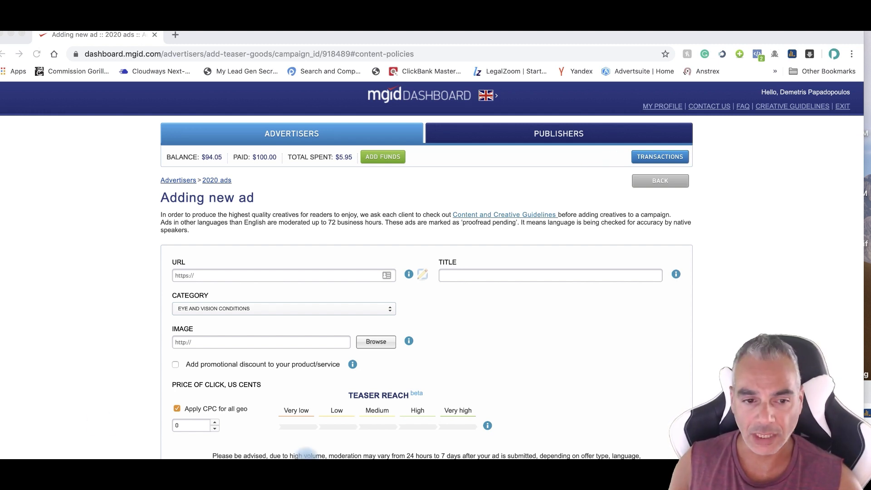
{"action": "left_click", "coordinate": [241, 278]}
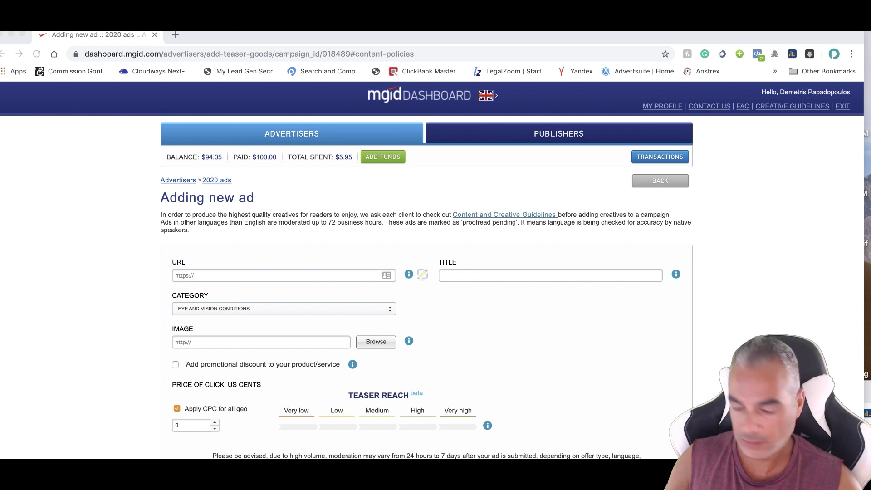
{"action": "left_click", "coordinate": [253, 276]}
{"action": "type", "text": "http://www.clkmg.com/dpapaimc/2020lander"}
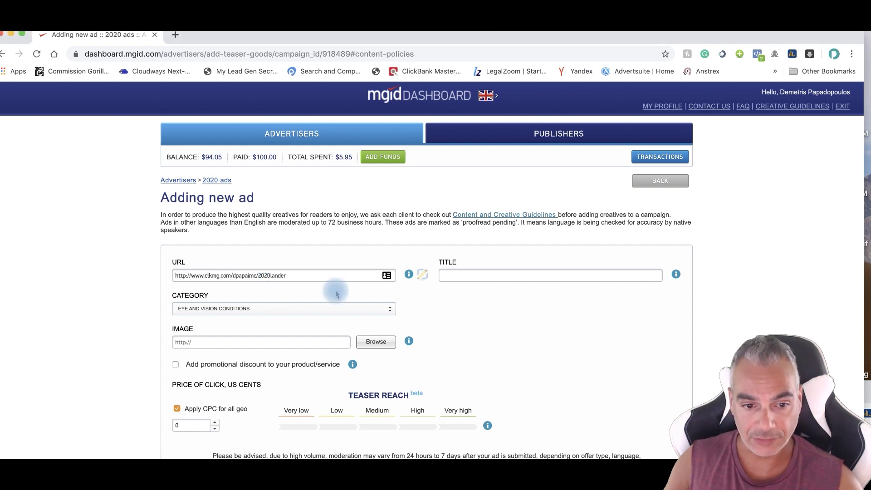
Change the protocol of the ad's URL from http to https.
{"action": "left_click", "coordinate": [486, 276]}
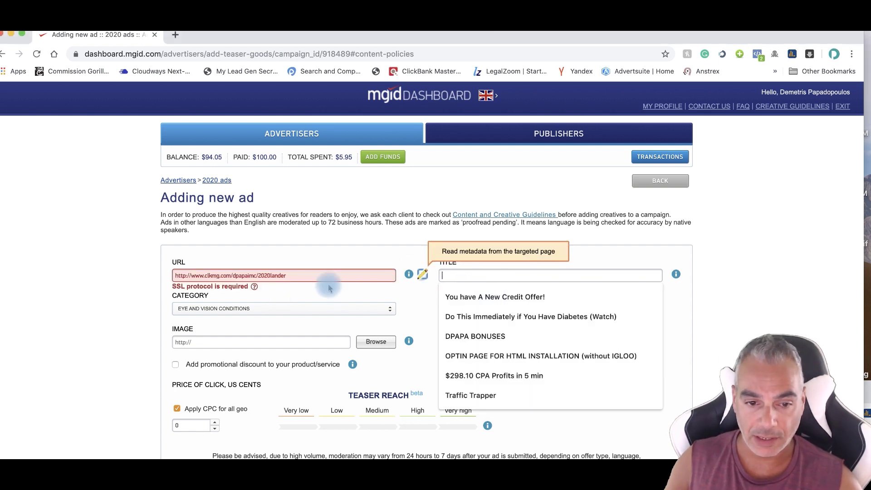
{"action": "left_click", "coordinate": [289, 273]}
{"action": "left_click", "coordinate": [183, 276]}
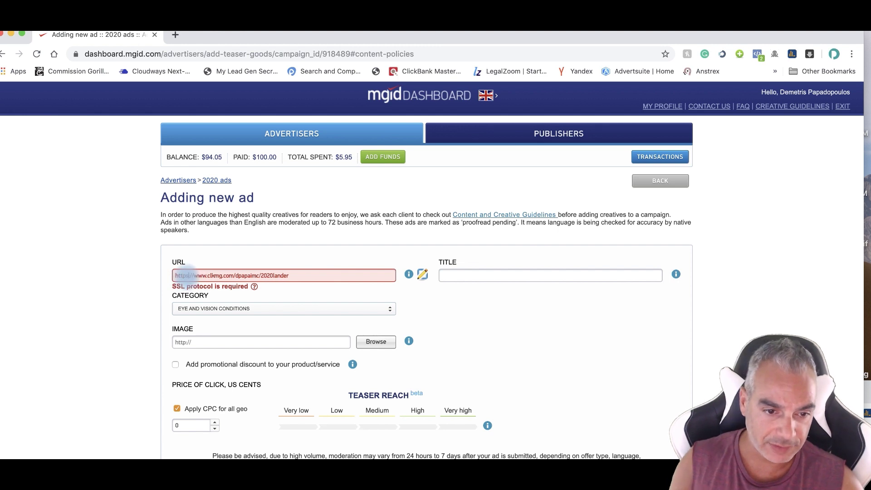
Switch to the Anstrex ad results and copy the first ad's headline, "1 Simple Trick To Restore Your Eyes To 20/20 Vision (Try This)".
{"action": "left_click", "coordinate": [539, 277]}
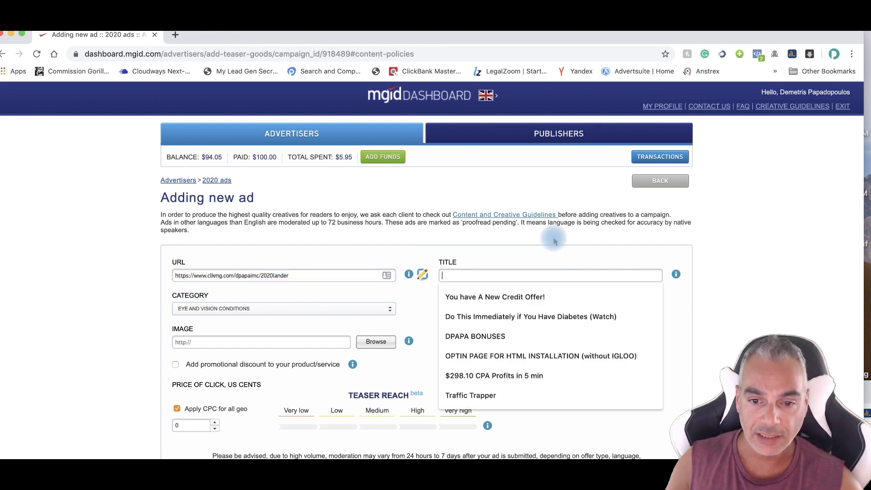
{"action": "left_click_drag", "start_coordinate": [423, 38], "coordinate": [424, 27]}
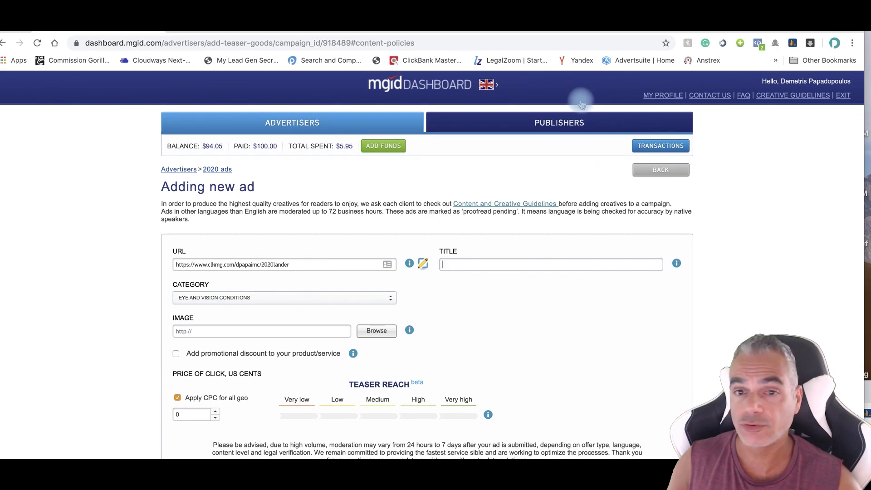
{"action": "left_click_drag", "start_coordinate": [415, 24], "coordinate": [447, 384]}
{"action": "left_click_drag", "start_coordinate": [432, 273], "coordinate": [870, 210]}
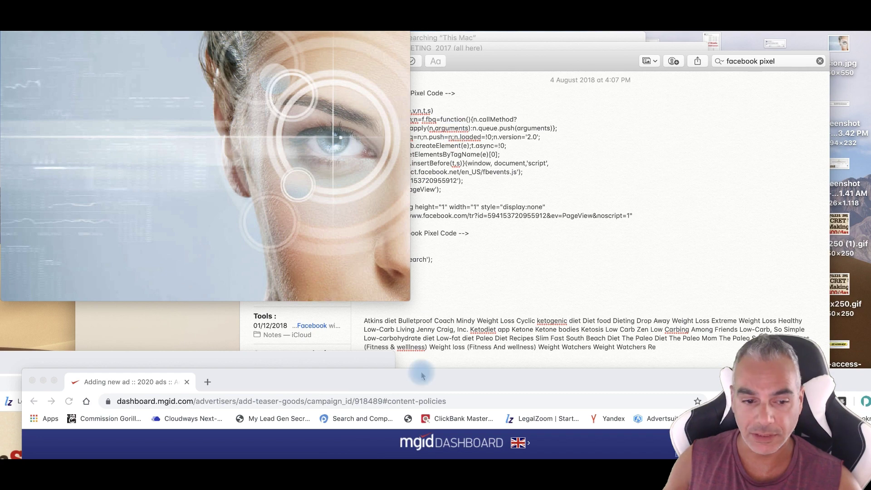
{"action": "left_click", "coordinate": [420, 393]}
{"action": "left_click_drag", "start_coordinate": [293, 382], "coordinate": [274, 367]}
{"action": "left_click_drag", "start_coordinate": [199, 404], "coordinate": [204, 436]}
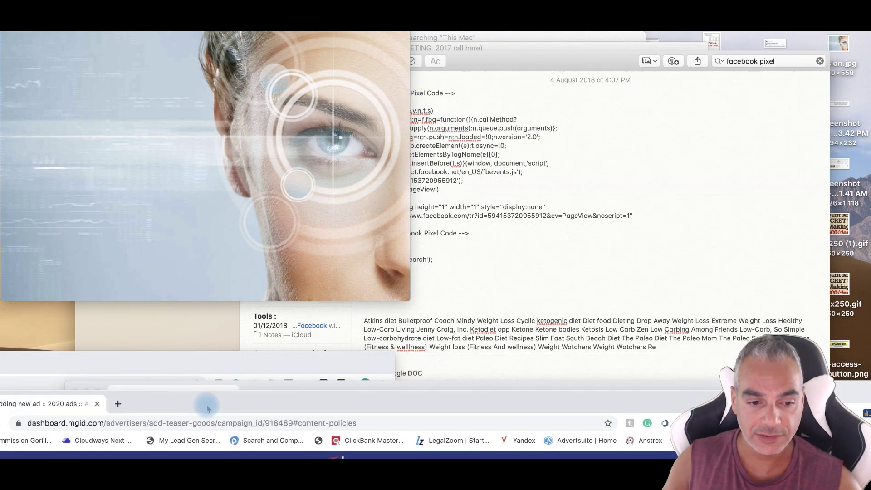
{"action": "double_click", "coordinate": [282, 395]}
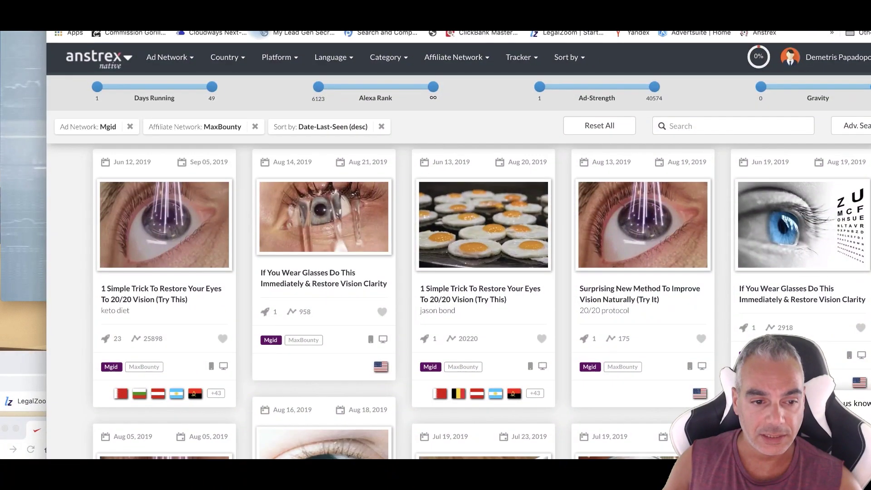
{"action": "left_click_drag", "start_coordinate": [100, 290], "coordinate": [192, 305]}
{"action": "key", "text": "super+c"}
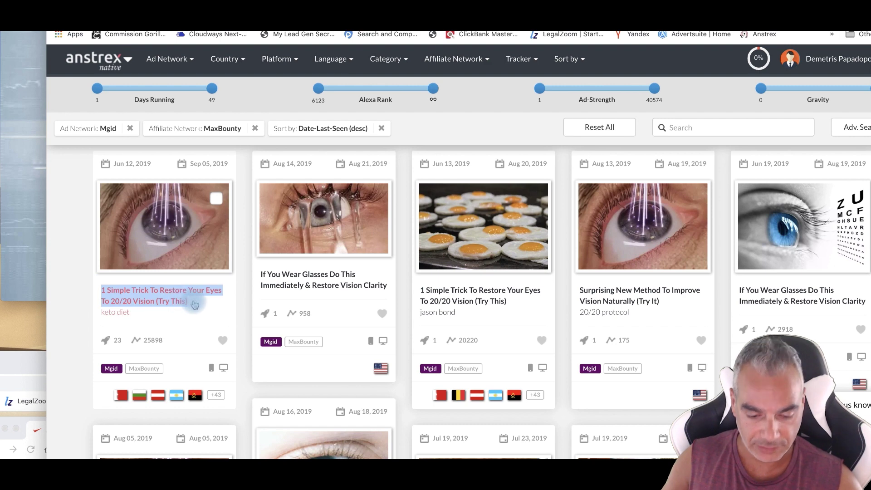
Return to the MGID ad form and enter the copied headline as the ad's title.
{"action": "left_click_drag", "start_coordinate": [291, 4], "coordinate": [857, 443]}
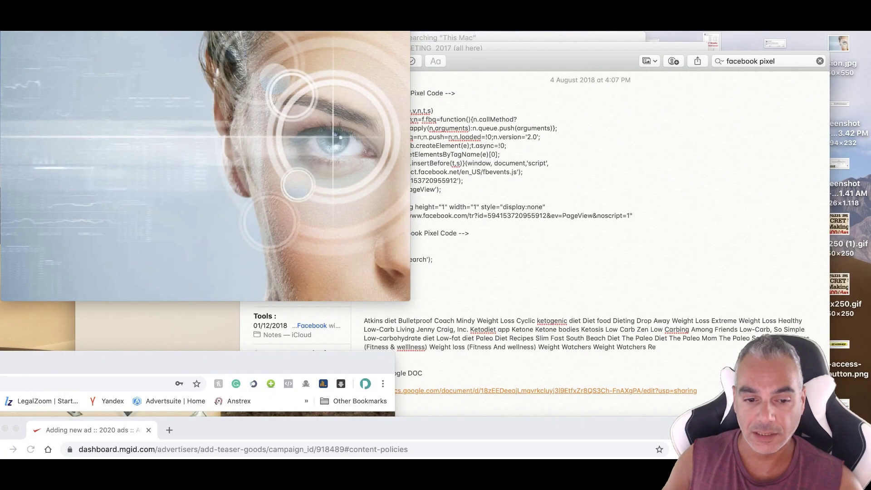
{"action": "left_click_drag", "start_coordinate": [230, 372], "coordinate": [204, 459]}
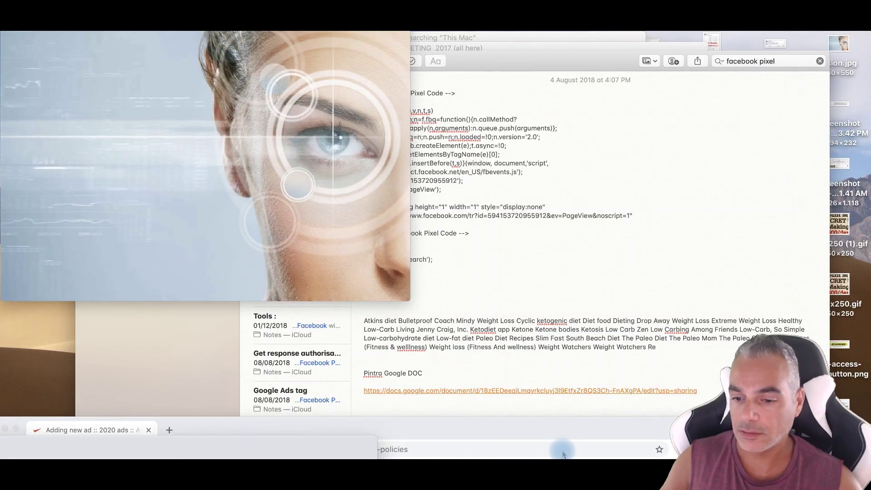
{"action": "left_click_drag", "start_coordinate": [589, 430], "coordinate": [636, 1]}
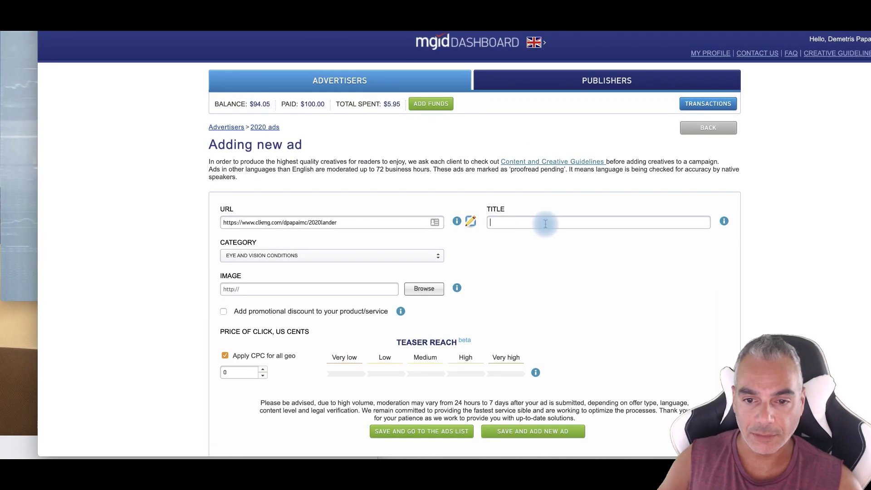
{"action": "key", "text": "super+v"}
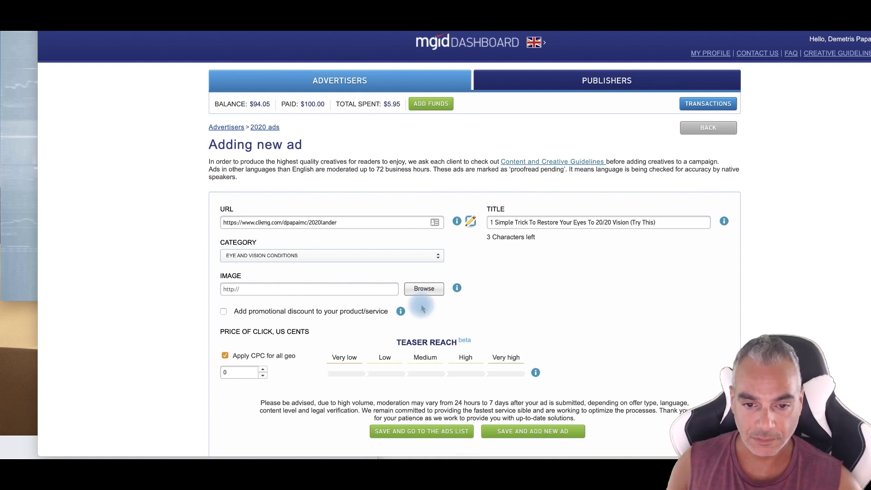
Upload the desktop picture of a woman's eye overlaid with circular graphics as the ad's image.
{"action": "left_click", "coordinate": [420, 290]}
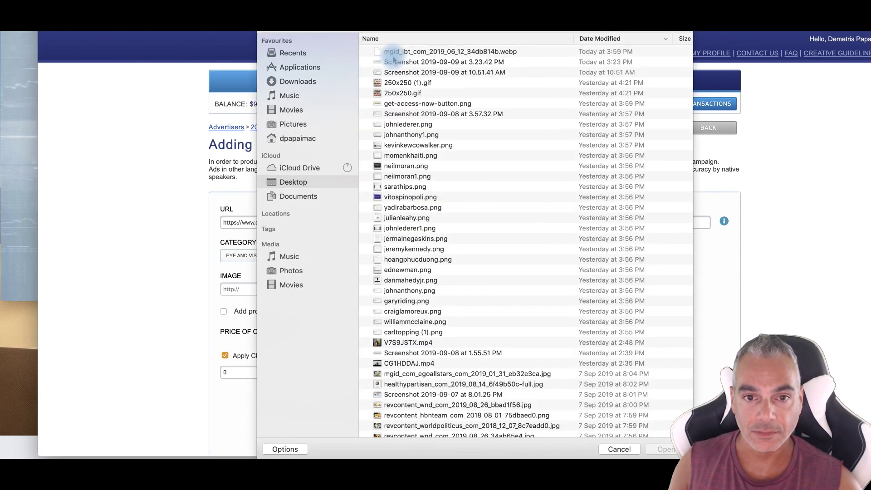
{"action": "double_click", "coordinate": [393, 63]}
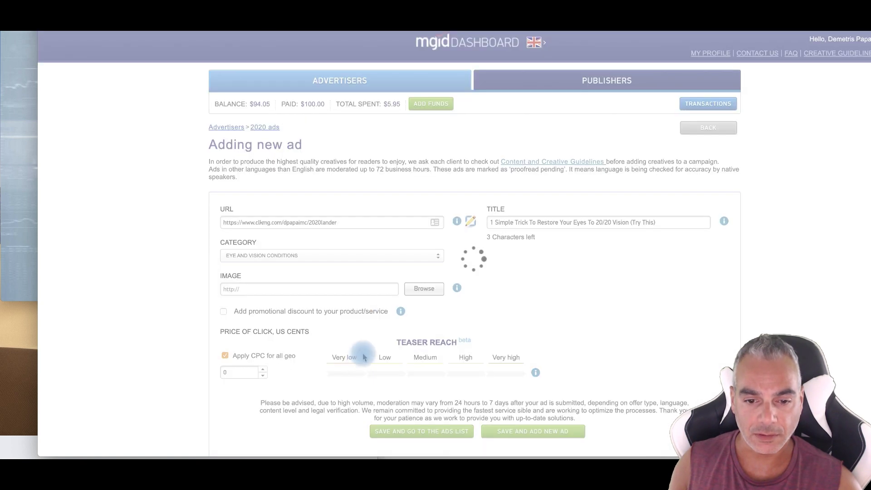
{"action": "left_click", "coordinate": [415, 293]}
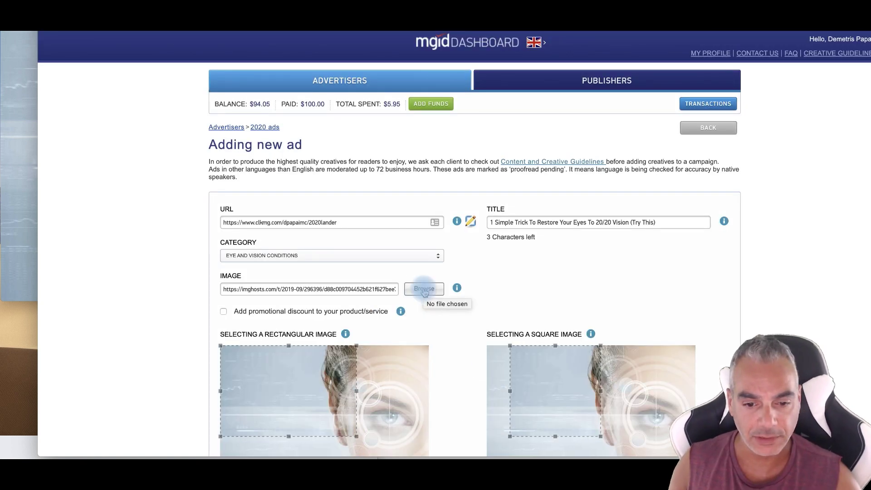
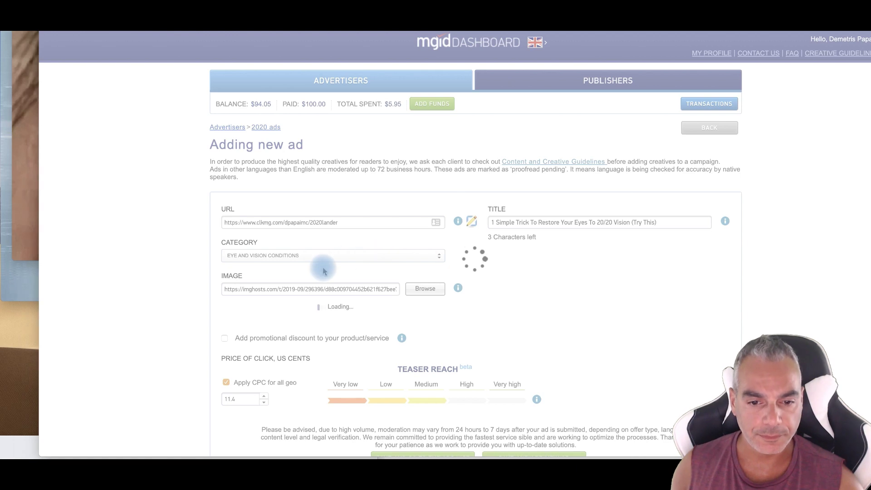
Replace the ad's image with the close-up eye with light beams, and extend the rectangular crop over the whole picture.
{"action": "scroll", "coordinate": [233, 293], "scroll_direction": "down", "scroll_amount": 3}
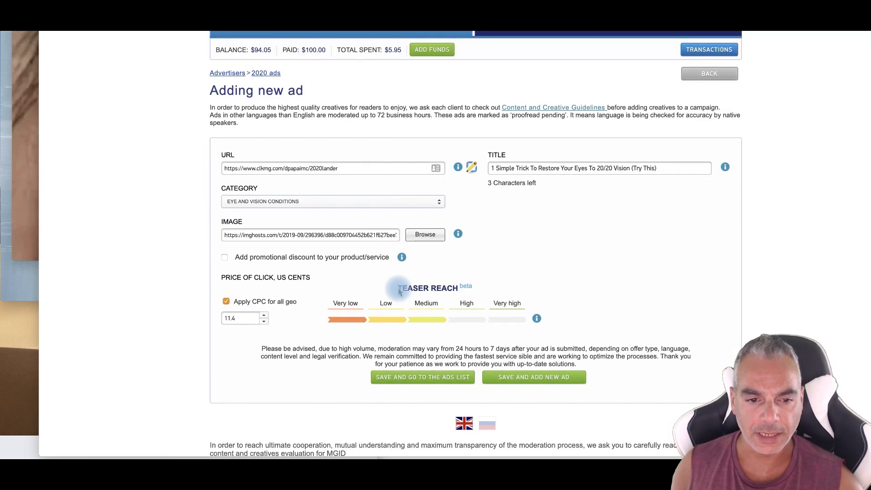
{"action": "scroll", "coordinate": [424, 209], "scroll_direction": "down", "scroll_amount": 3}
{"action": "scroll", "coordinate": [424, 210], "scroll_direction": "down", "scroll_amount": 1}
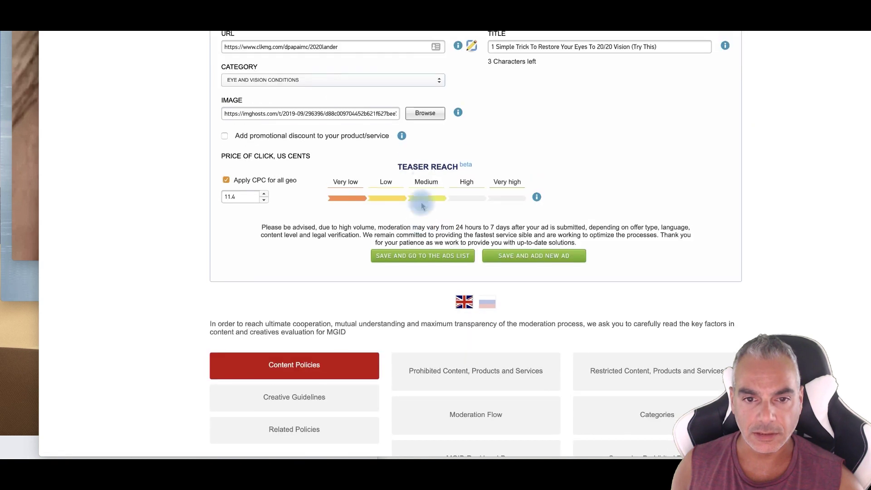
{"action": "left_click", "coordinate": [424, 113]}
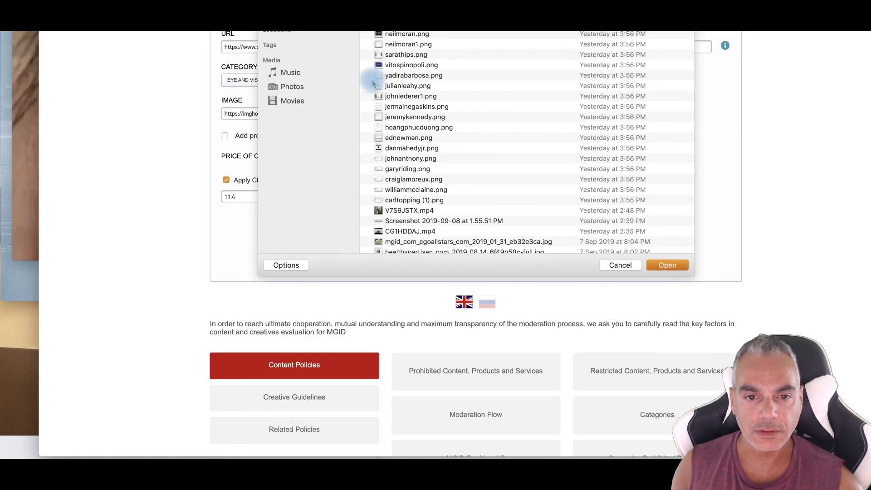
{"action": "double_click", "coordinate": [373, 85]}
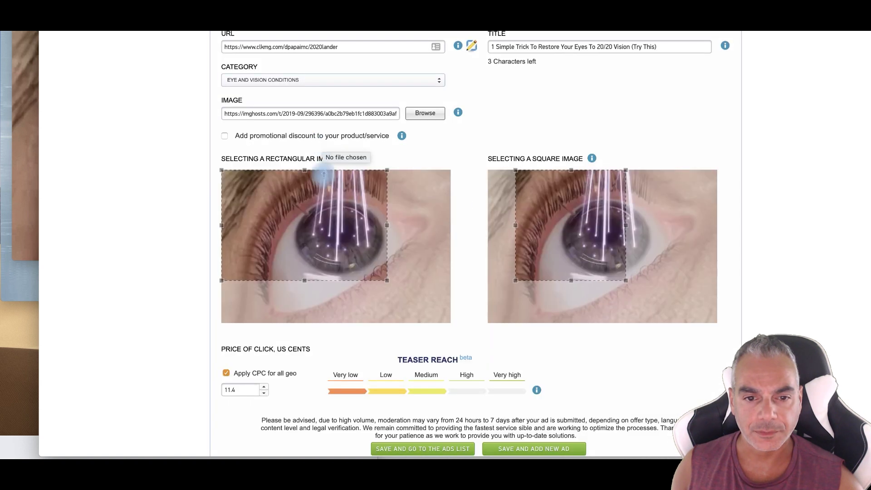
{"action": "left_click_drag", "start_coordinate": [324, 225], "coordinate": [325, 226]}
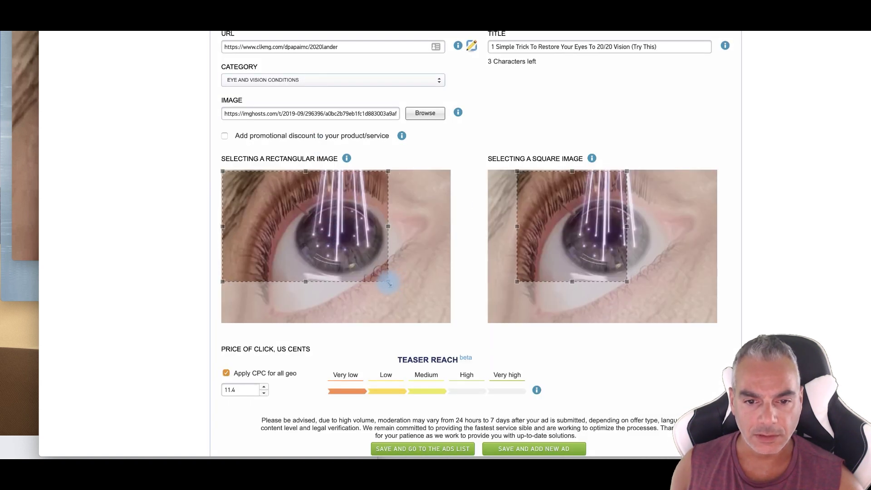
{"action": "left_click_drag", "start_coordinate": [388, 282], "coordinate": [503, 351]}
Lower the ad's price of click to 12.8 US cents.
{"action": "scroll", "coordinate": [376, 379], "scroll_direction": "down", "scroll_amount": 1}
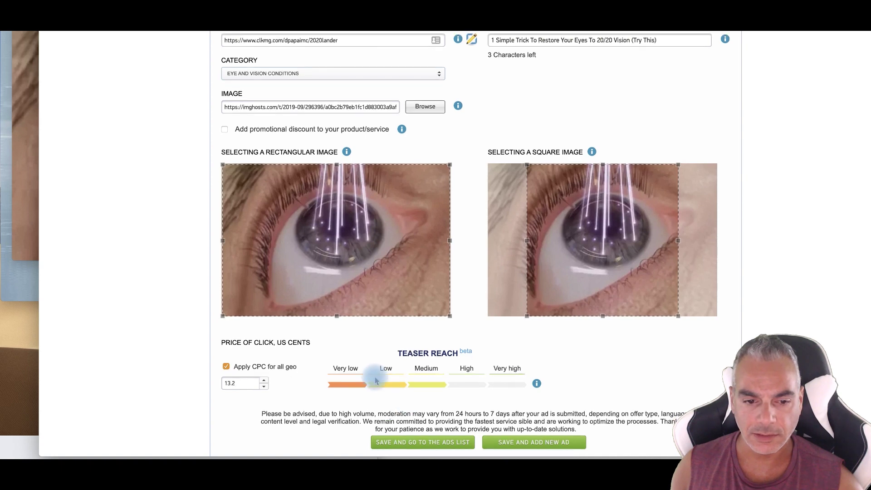
{"action": "scroll", "coordinate": [376, 380], "scroll_direction": "down", "scroll_amount": 3}
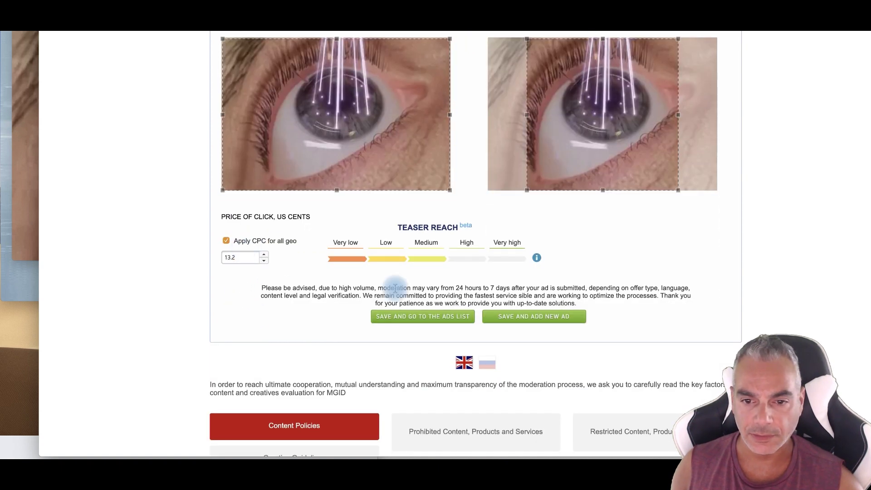
{"action": "left_click", "coordinate": [264, 261]}
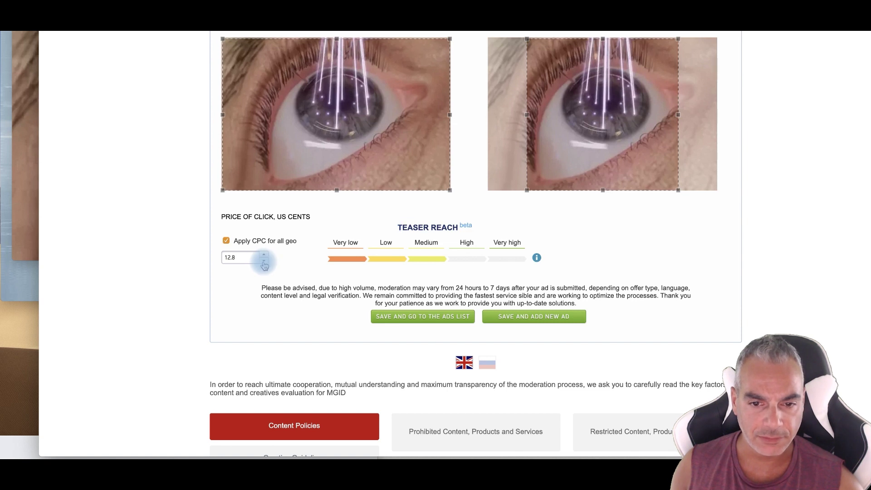
Set the ad's price of click to 4.5 US cents, save the ad, and postpone adding another one.
{"action": "left_click", "coordinate": [264, 262]}
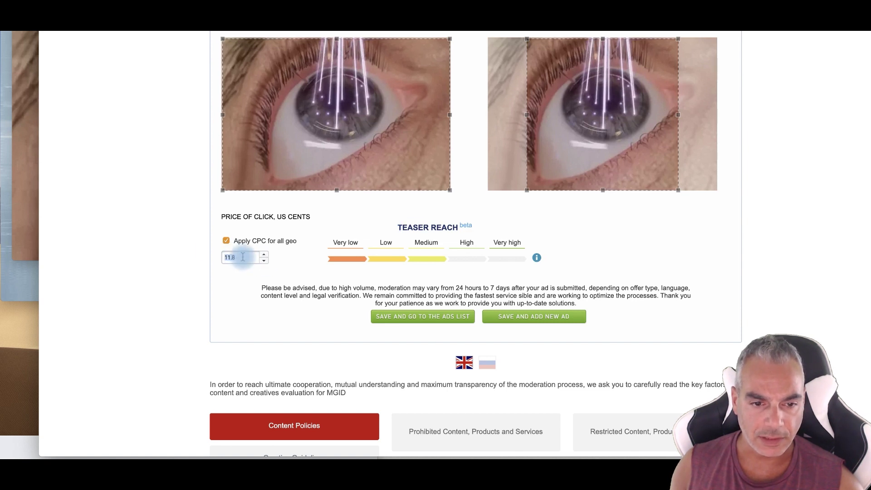
{"action": "type", "text": "4.5"}
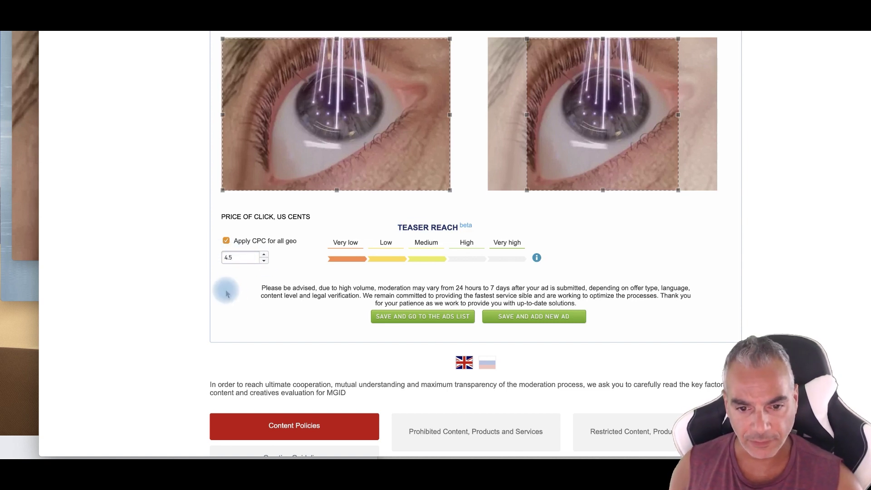
{"action": "left_click", "coordinate": [519, 318]}
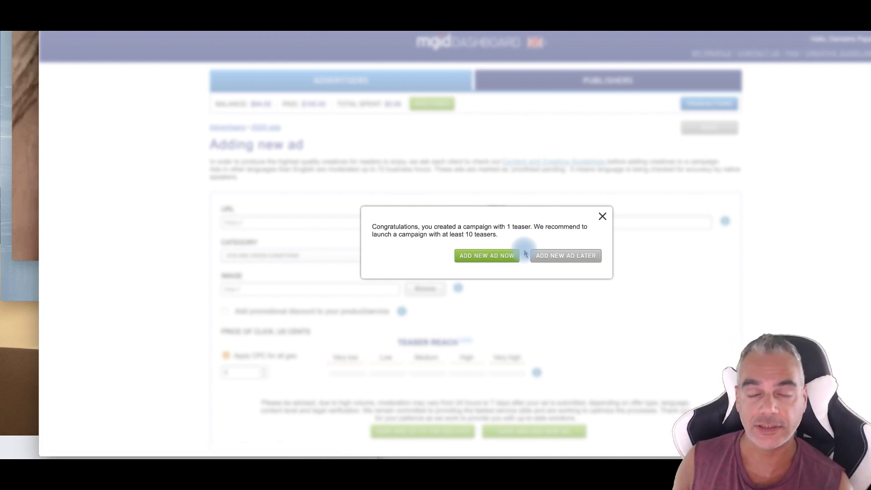
{"action": "left_click", "coordinate": [580, 261]}
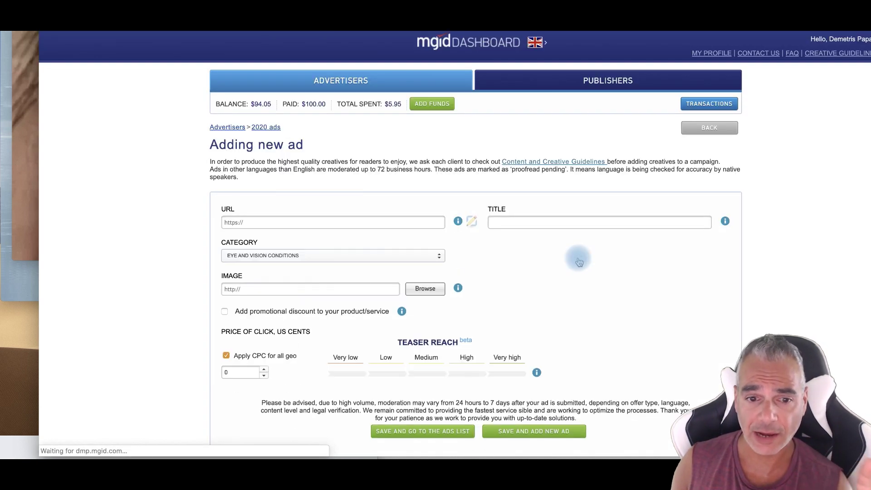
Leave the new ad form for the advertiser campaign overview and examine the Diabetes Offer campaign's spend.
{"action": "scroll", "coordinate": [511, 266], "scroll_direction": "down", "scroll_amount": 10}
{"action": "scroll", "coordinate": [515, 271], "scroll_direction": "up", "scroll_amount": 6}
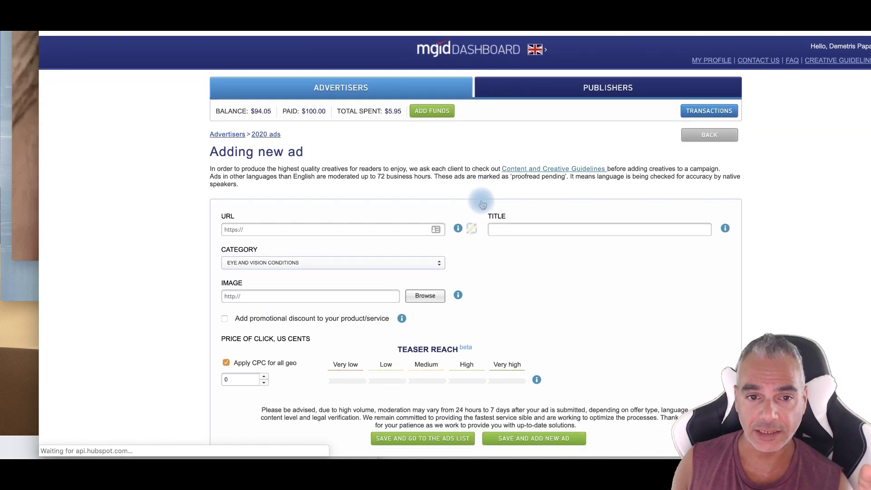
{"action": "left_click", "coordinate": [724, 54]}
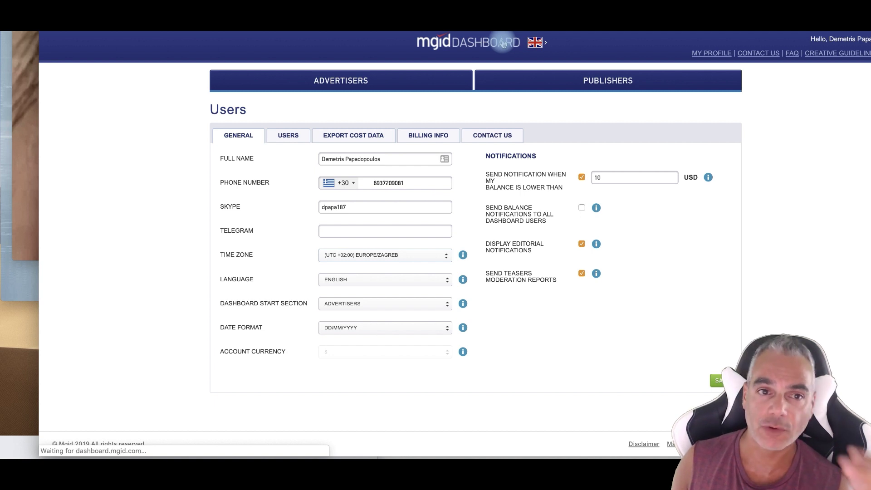
{"action": "scroll", "coordinate": [301, 316], "scroll_direction": "down", "scroll_amount": 3}
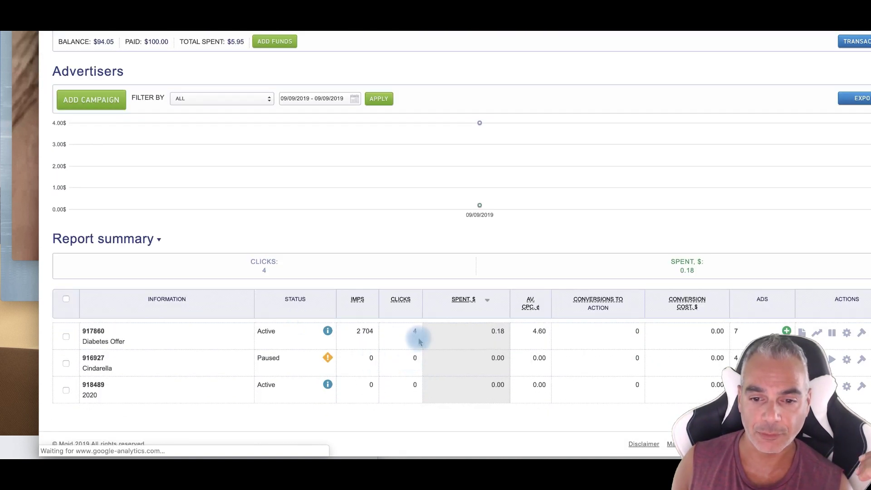
{"action": "double_click", "coordinate": [494, 334]}
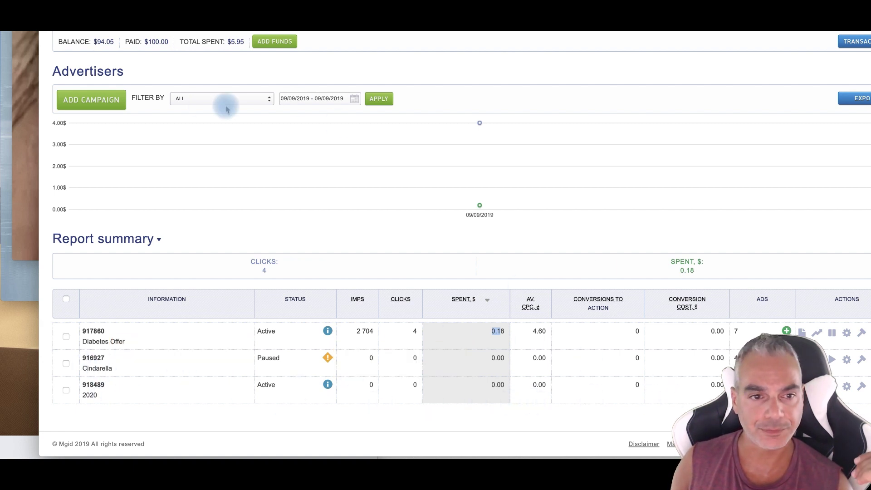
Set the campaign report's date range to 01/08/2019 - 09/09/2019 and review the account's balance and campaign spending.
{"action": "left_click", "coordinate": [204, 99]}
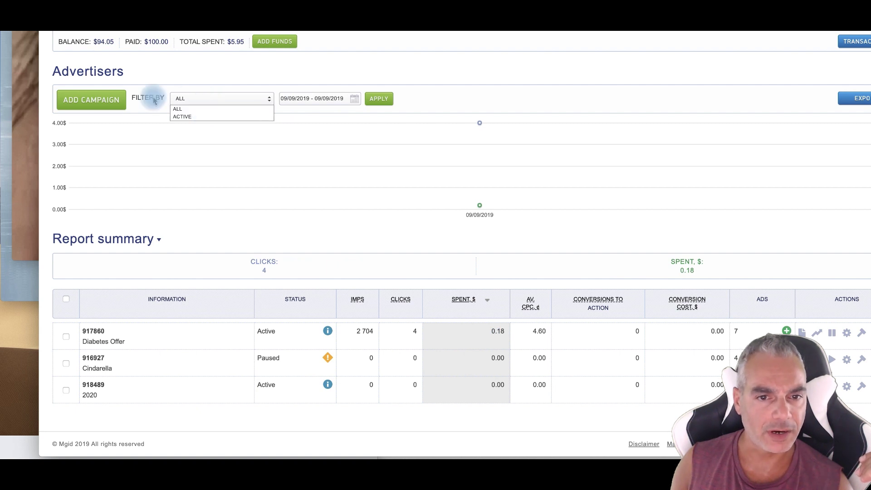
{"action": "left_click", "coordinate": [333, 98]}
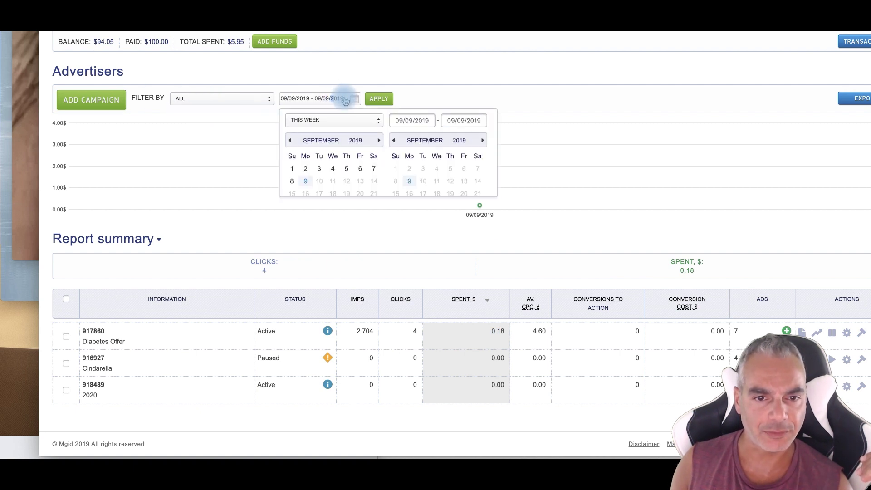
{"action": "left_click", "coordinate": [290, 143]}
{"action": "left_click", "coordinate": [346, 170]}
{"action": "left_click", "coordinate": [372, 100]}
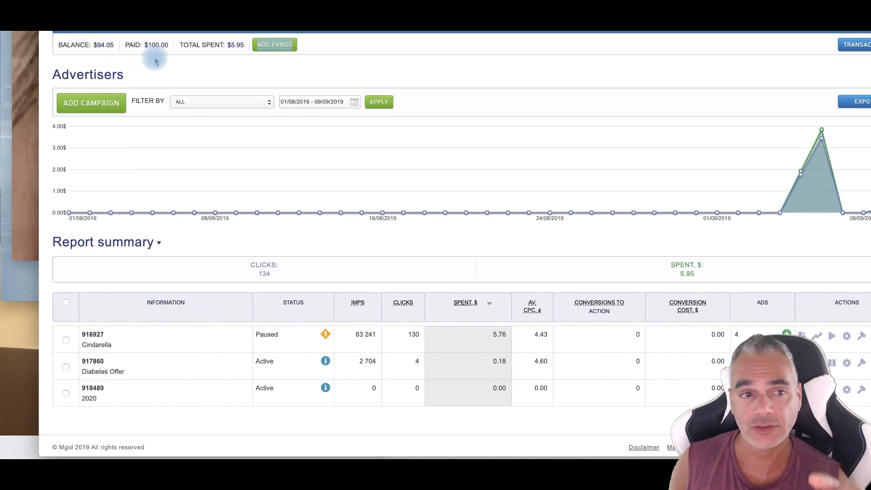
{"action": "scroll", "coordinate": [168, 82], "scroll_direction": "up", "scroll_amount": 3}
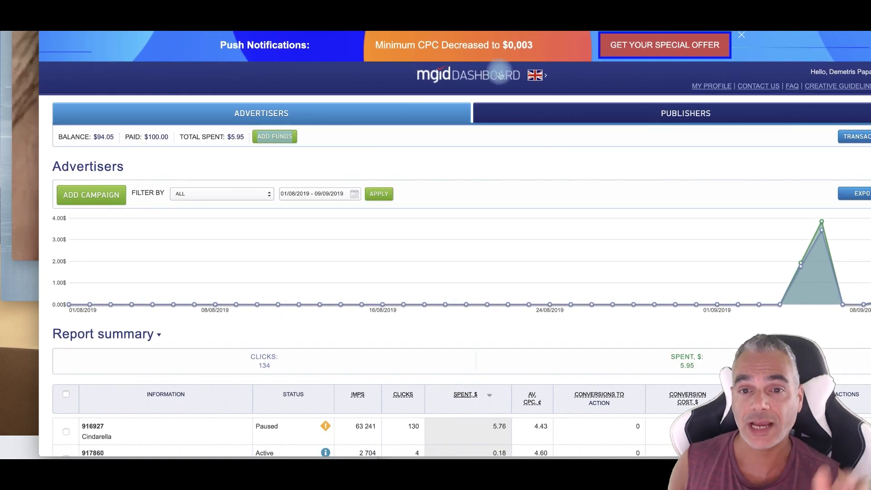
{"action": "scroll", "coordinate": [233, 100], "scroll_direction": "down", "scroll_amount": 2}
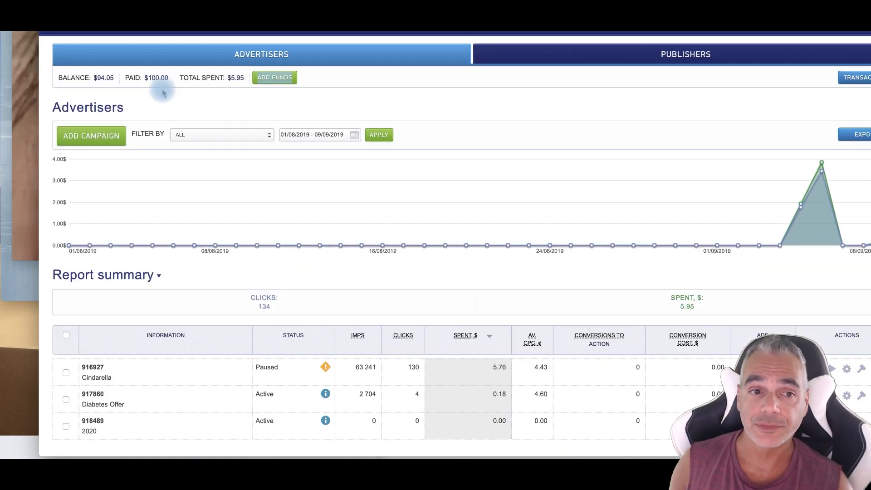
{"action": "scroll", "coordinate": [146, 191], "scroll_direction": "down", "scroll_amount": 1}
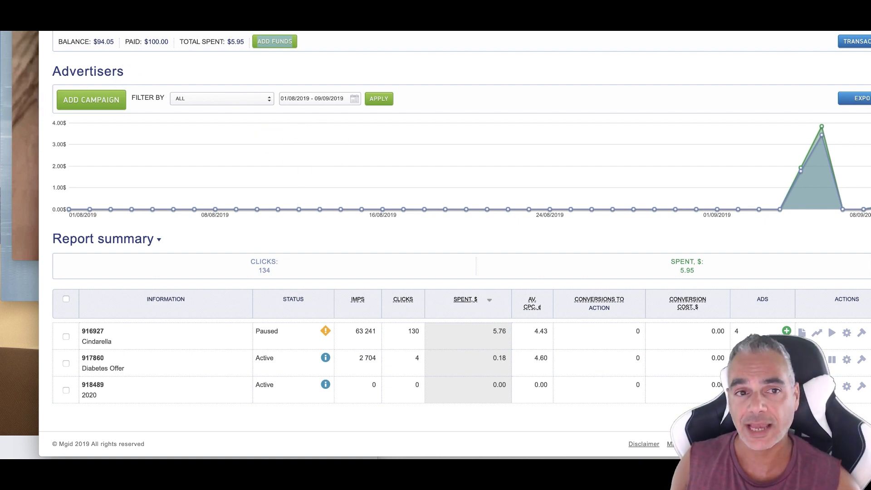
Switch to the Venas News article on monetizing a blog with MGID and examine its "You may like" ad block.
{"action": "key", "text": "super+t"}
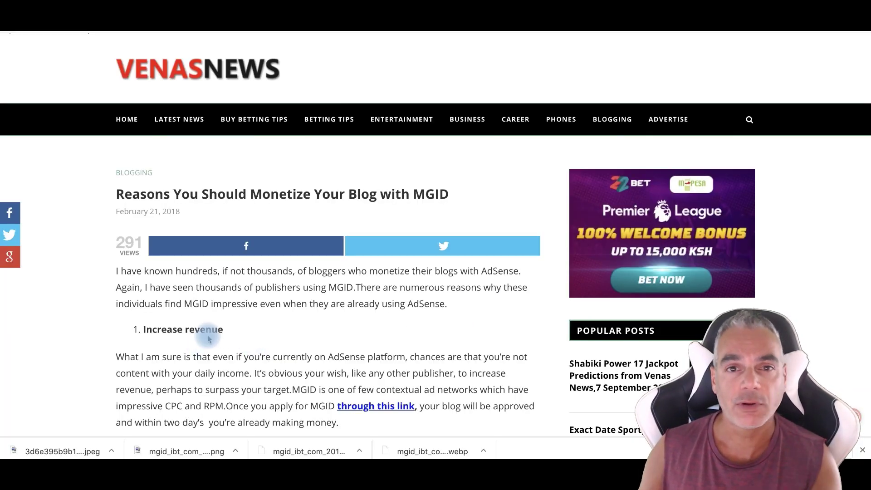
{"action": "scroll", "coordinate": [209, 338], "scroll_direction": "down", "scroll_amount": 1}
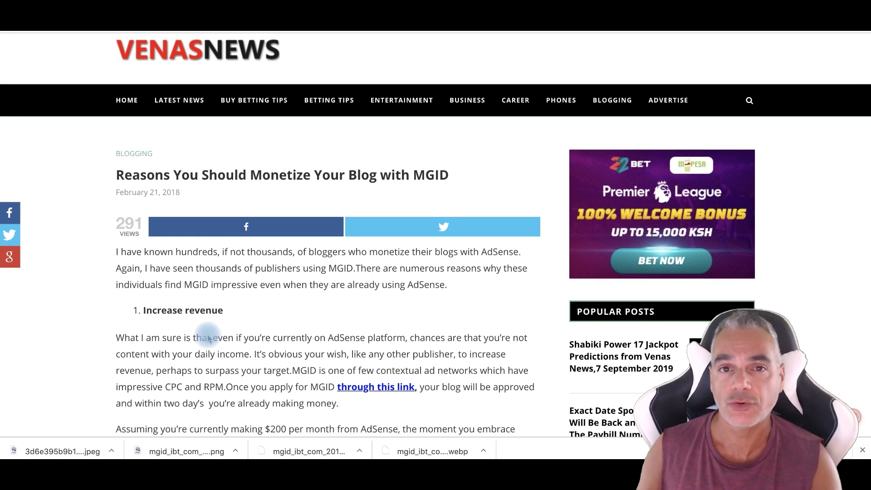
{"action": "scroll", "coordinate": [291, 277], "scroll_direction": "down", "scroll_amount": 15}
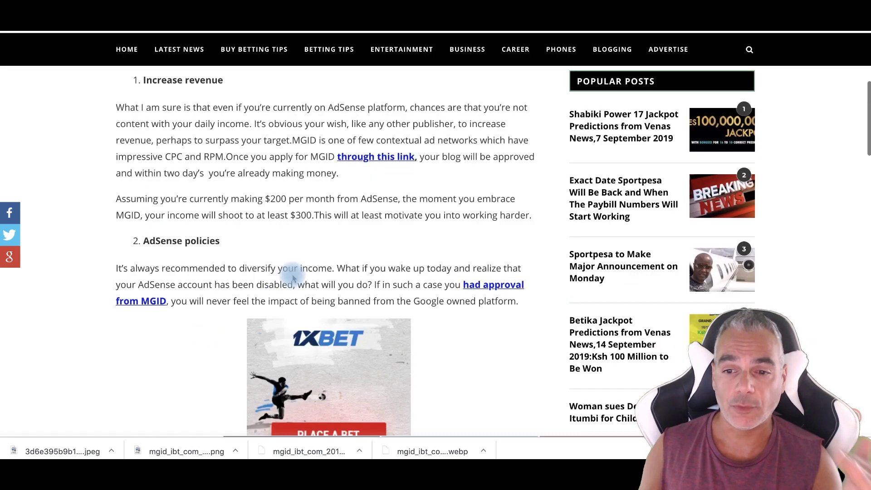
{"action": "scroll", "coordinate": [292, 277], "scroll_direction": "down", "scroll_amount": 5}
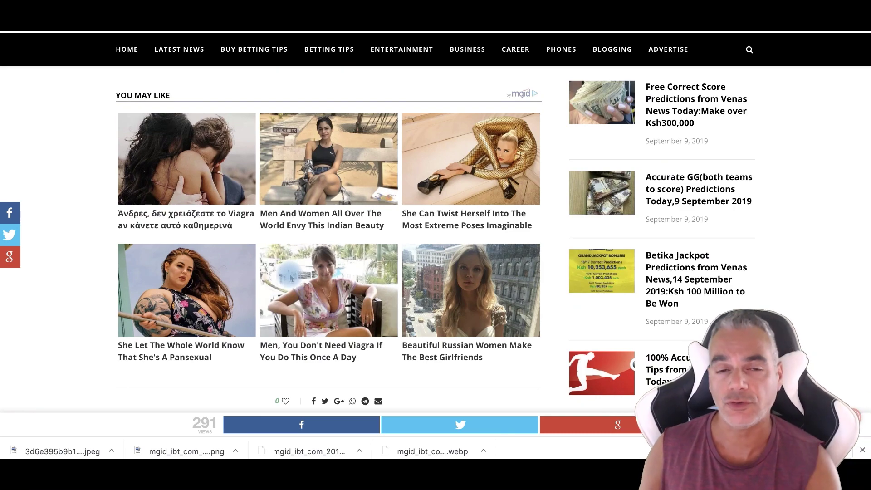
{"action": "scroll", "coordinate": [227, 269], "scroll_direction": "up", "scroll_amount": 6}
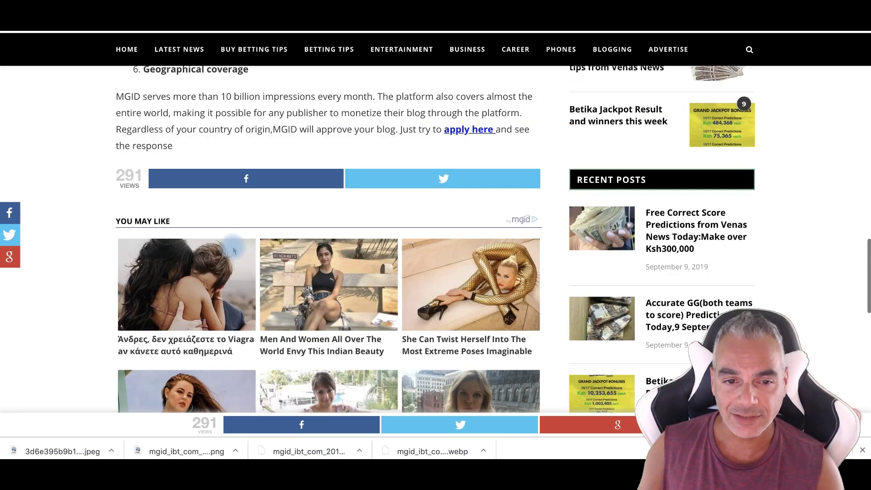
{"action": "scroll", "coordinate": [227, 270], "scroll_direction": "down", "scroll_amount": 3}
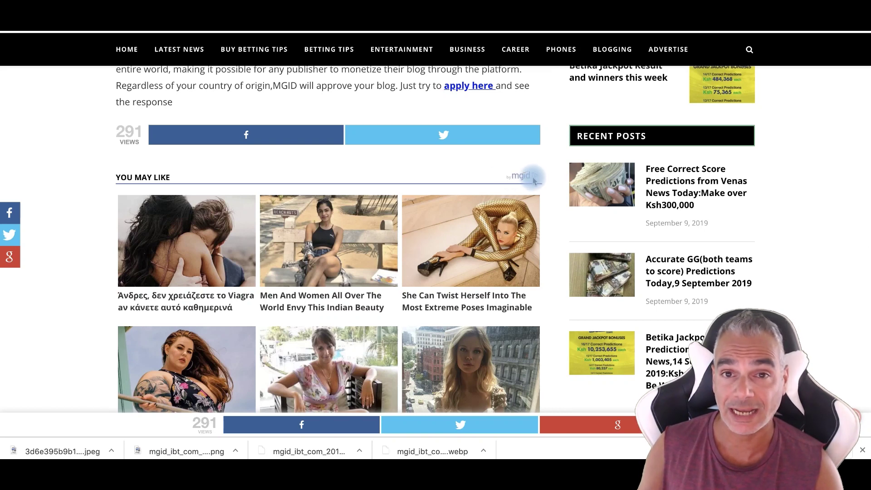
{"action": "scroll", "coordinate": [516, 179], "scroll_direction": "down", "scroll_amount": 3}
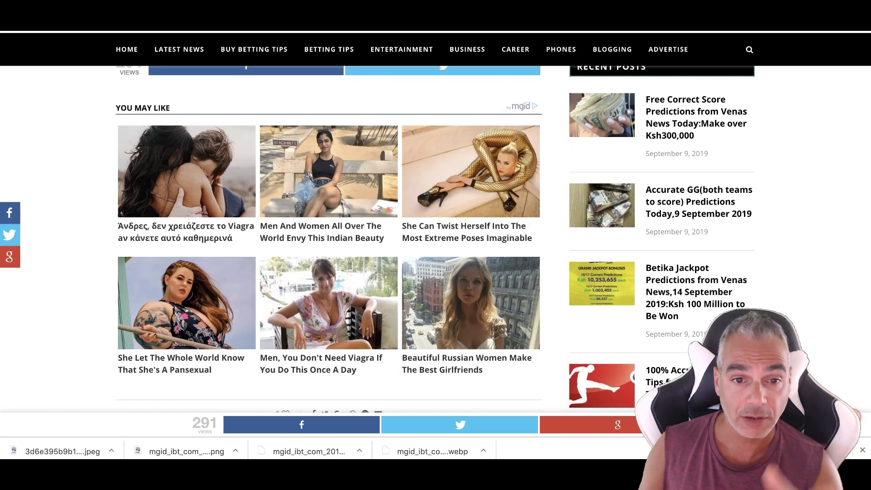
{"action": "scroll", "coordinate": [389, 219], "scroll_direction": "down", "scroll_amount": 3}
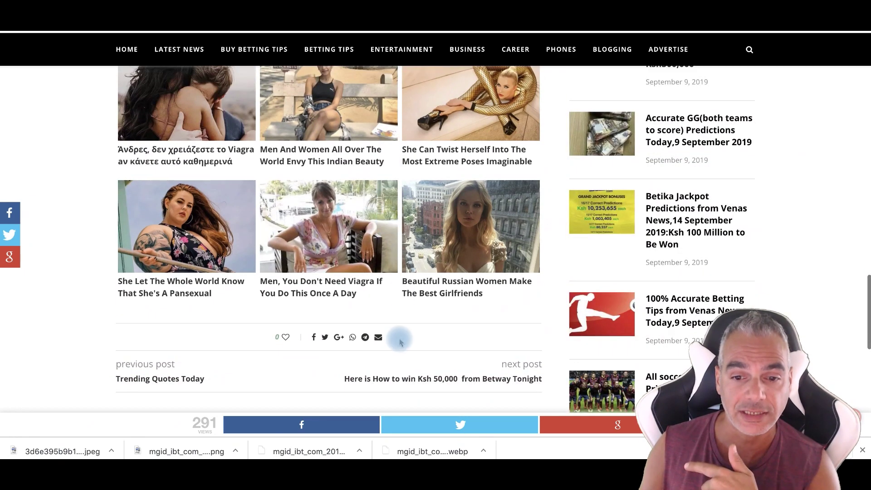
{"action": "scroll", "coordinate": [254, 152], "scroll_direction": "up", "scroll_amount": 7}
{"action": "scroll", "coordinate": [227, 204], "scroll_direction": "down", "scroll_amount": 4}
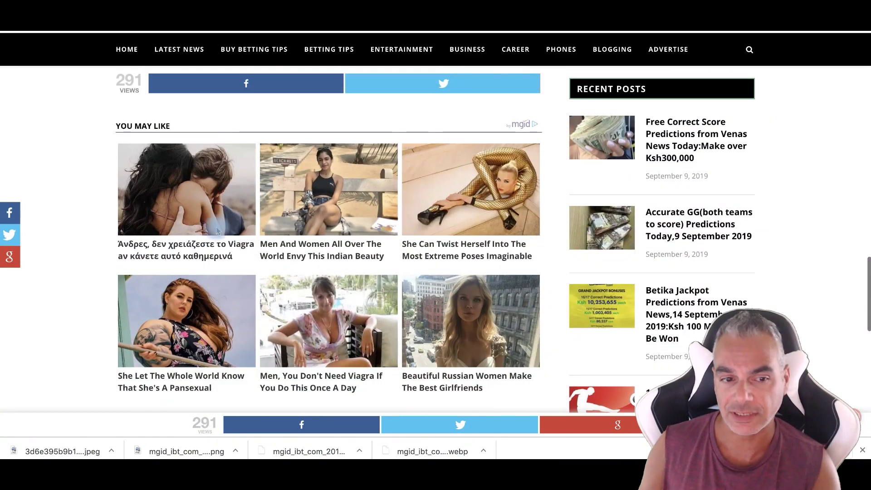
{"action": "scroll", "coordinate": [353, 267], "scroll_direction": "down", "scroll_amount": 1}
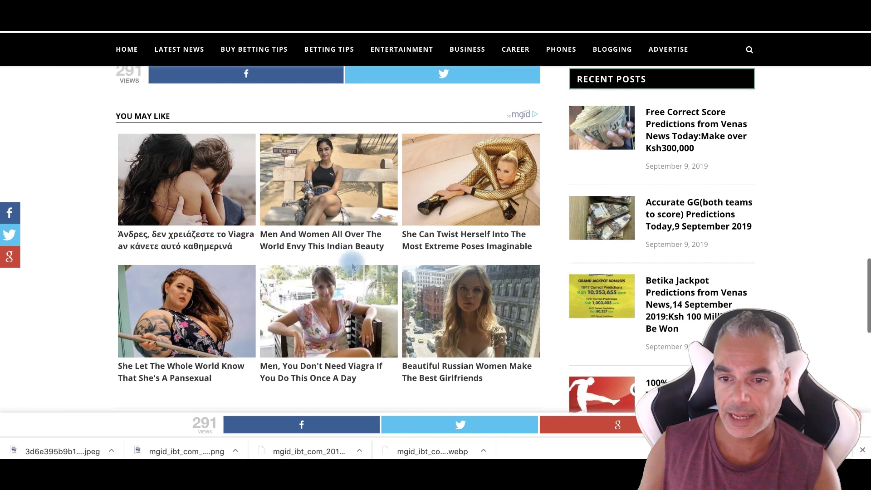
{"action": "scroll", "coordinate": [352, 266], "scroll_direction": "down", "scroll_amount": 1}
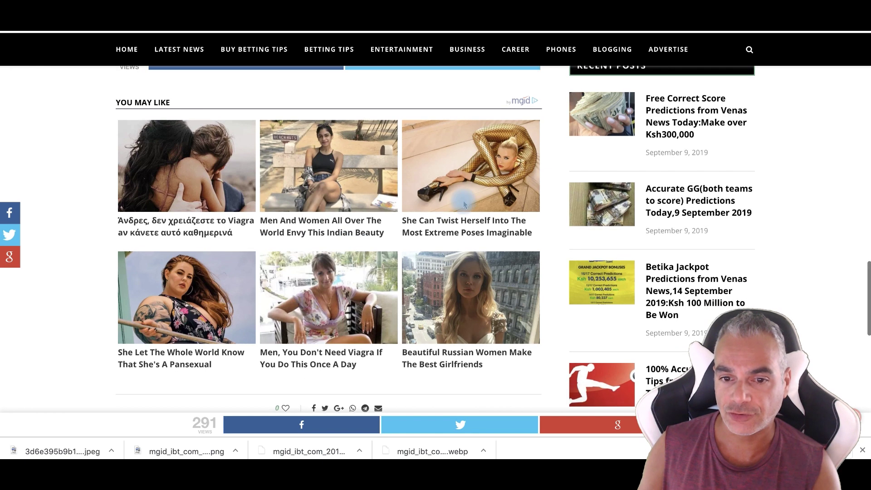
Open the "She Can Twist Herself Into The Most Extreme Poses Imaginable" ad and examine its landing page, dismissing the overlay banner.
{"action": "left_click", "coordinate": [486, 220]}
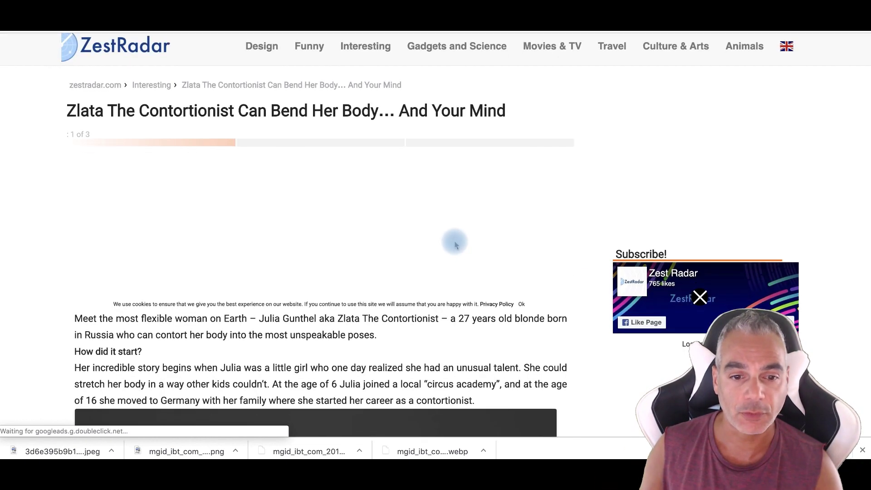
{"action": "scroll", "coordinate": [456, 245], "scroll_direction": "down", "scroll_amount": 6}
{"action": "scroll", "coordinate": [453, 242], "scroll_direction": "down", "scroll_amount": 8}
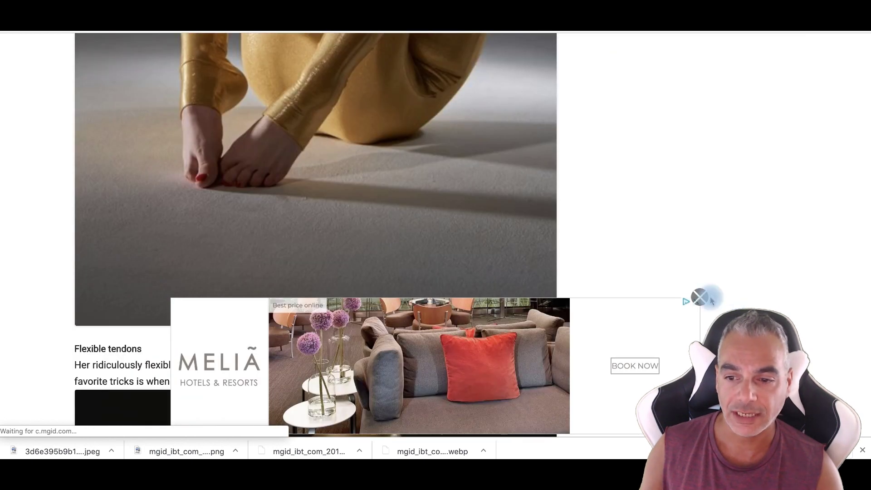
{"action": "left_click", "coordinate": [700, 298]}
{"action": "scroll", "coordinate": [464, 297], "scroll_direction": "down", "scroll_amount": 12}
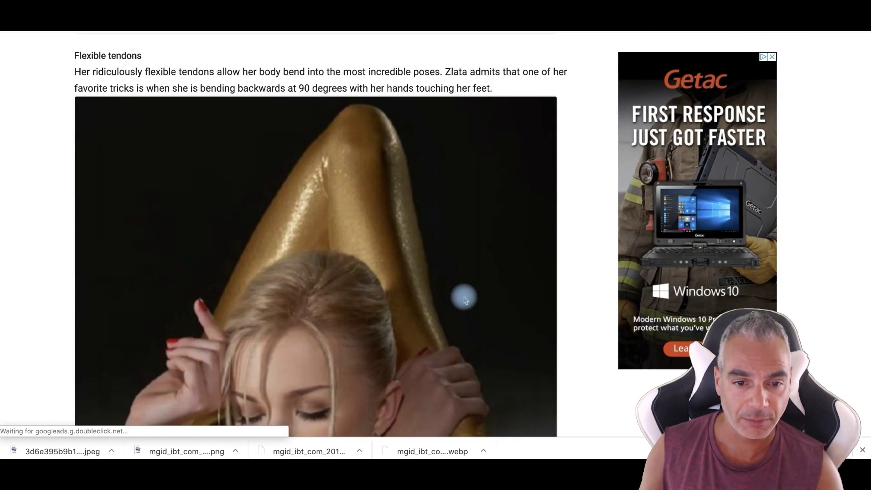
{"action": "scroll", "coordinate": [465, 297], "scroll_direction": "down", "scroll_amount": 15}
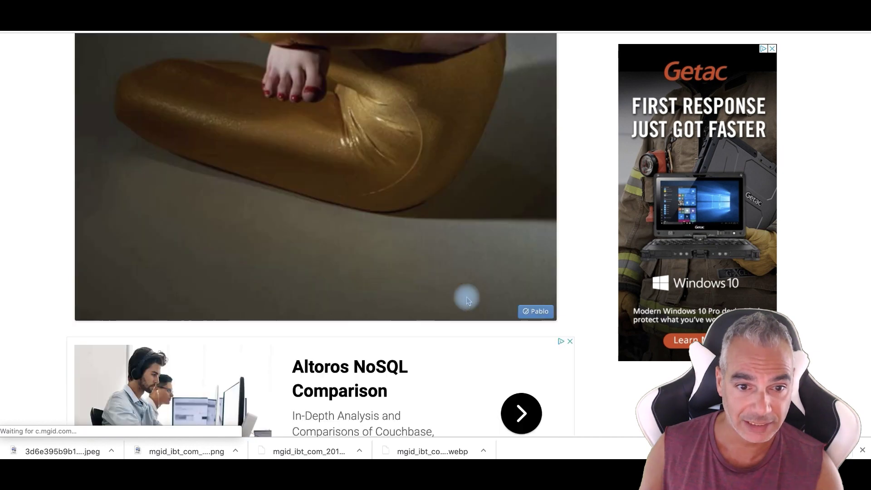
{"action": "scroll", "coordinate": [467, 295], "scroll_direction": "up", "scroll_amount": 8}
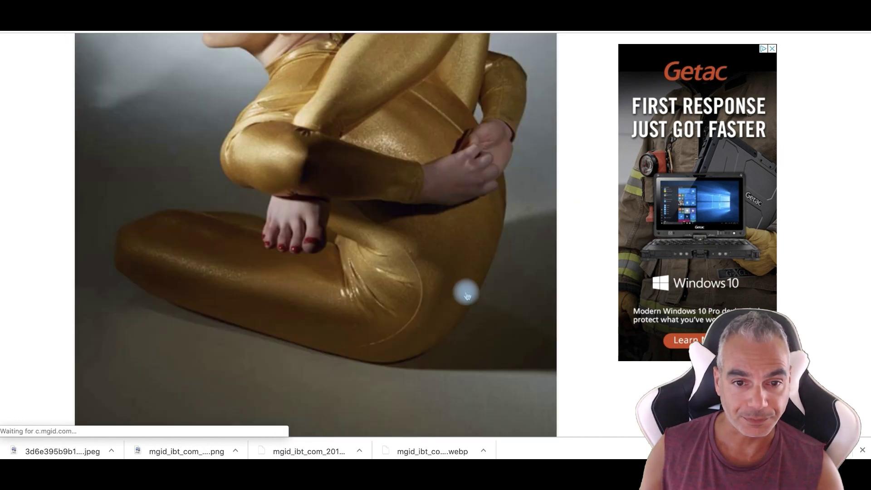
{"action": "scroll", "coordinate": [468, 296], "scroll_direction": "down", "scroll_amount": 6}
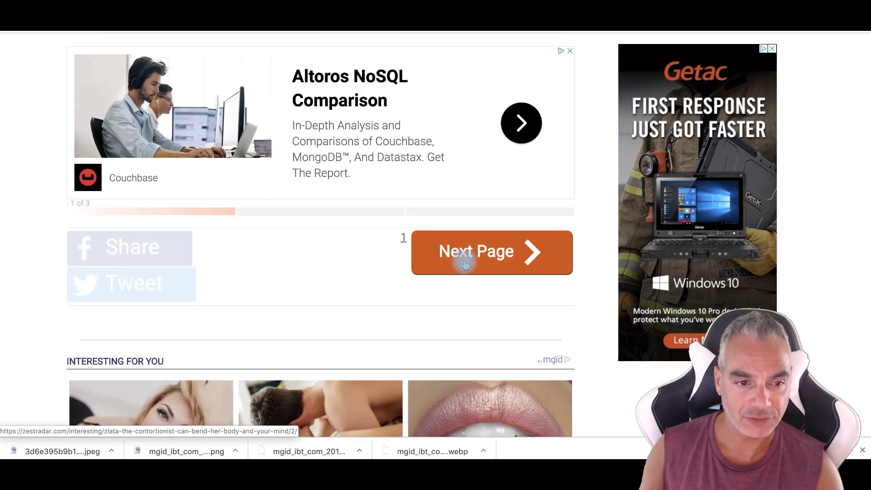
Go to the second page of the ZestRadar contortionist article, examine its ads and try to dismiss the overlay banner.
{"action": "left_click", "coordinate": [469, 258]}
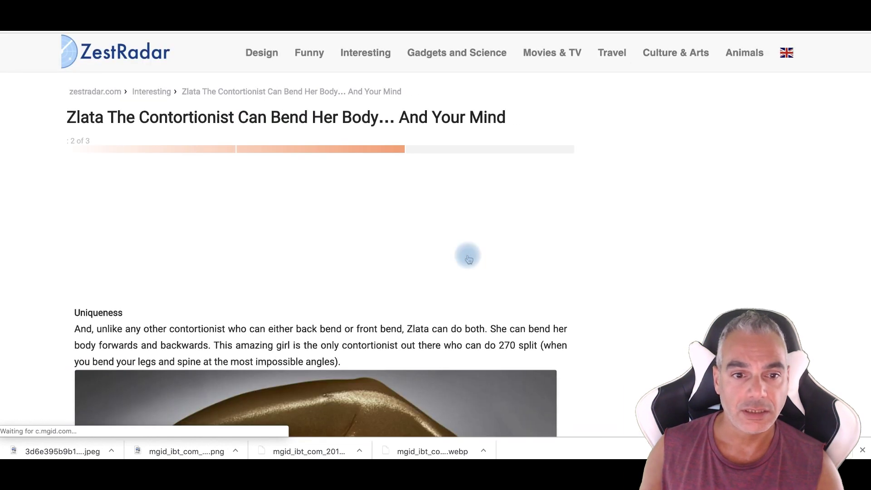
{"action": "scroll", "coordinate": [414, 276], "scroll_direction": "down", "scroll_amount": 6}
{"action": "scroll", "coordinate": [415, 277], "scroll_direction": "down", "scroll_amount": 7}
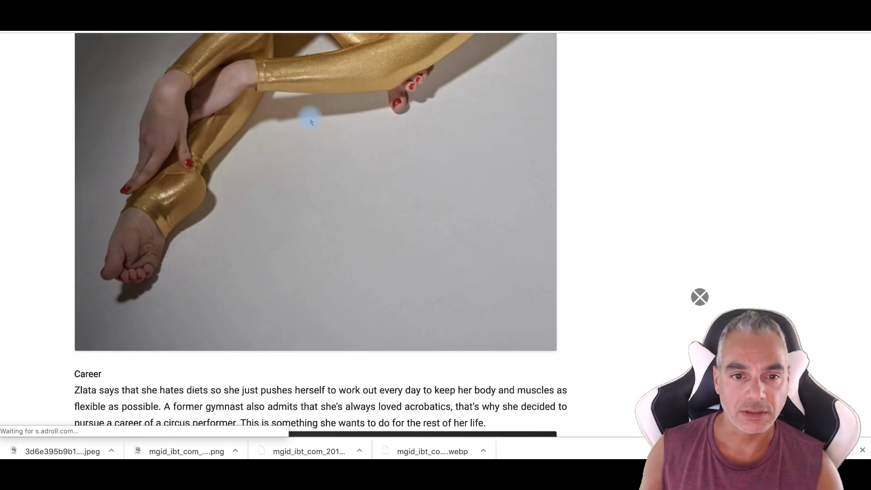
{"action": "scroll", "coordinate": [291, 227], "scroll_direction": "down", "scroll_amount": 10}
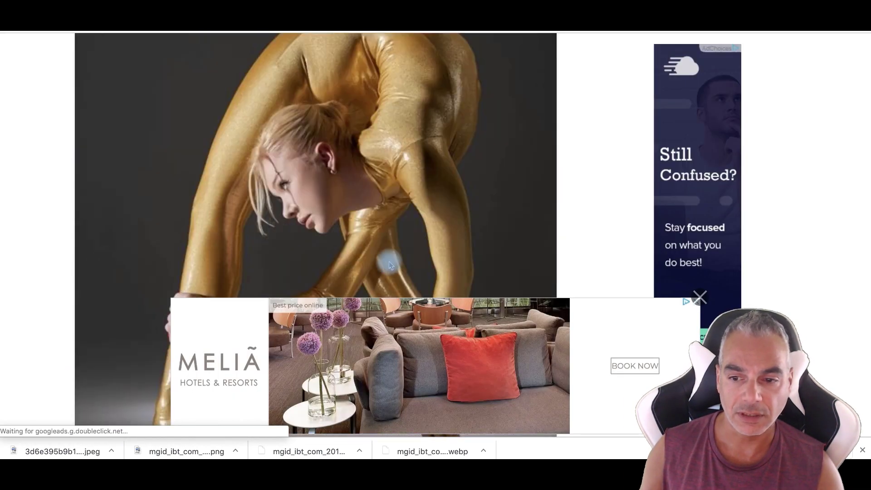
{"action": "left_click", "coordinate": [709, 299]}
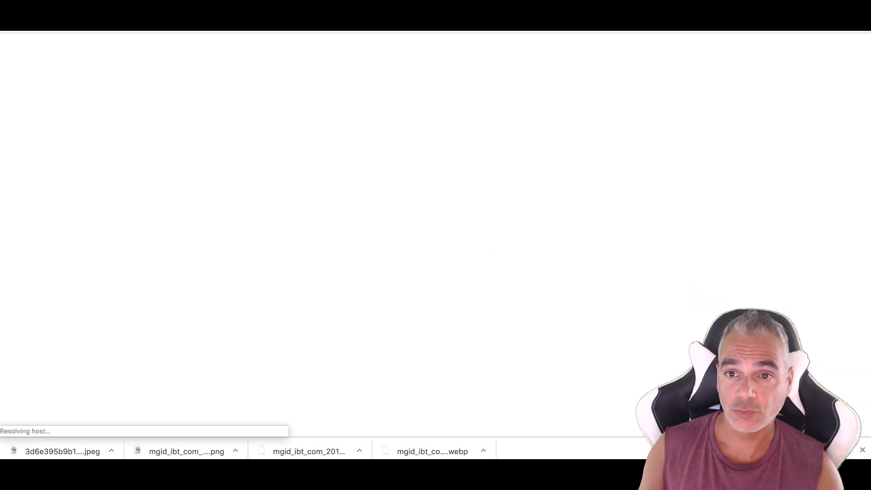
Return to the contortionist article, examine its MGID "Interesting For You" block and open the "Want A Date With A Beautiful Russian Girl?" ad.
{"action": "key", "text": "super+w"}
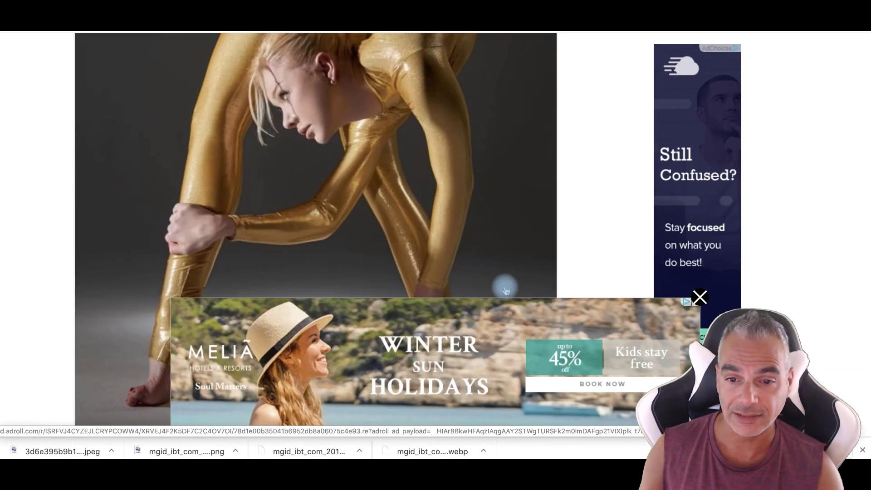
{"action": "scroll", "coordinate": [334, 267], "scroll_direction": "down", "scroll_amount": 6}
{"action": "scroll", "coordinate": [335, 267], "scroll_direction": "down", "scroll_amount": 6}
{"action": "scroll", "coordinate": [218, 174], "scroll_direction": "up", "scroll_amount": 3}
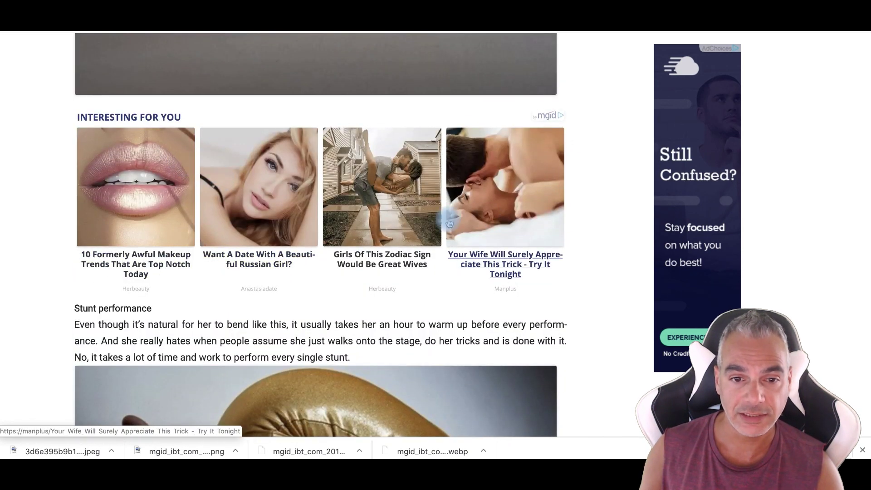
{"action": "left_click", "coordinate": [265, 260]}
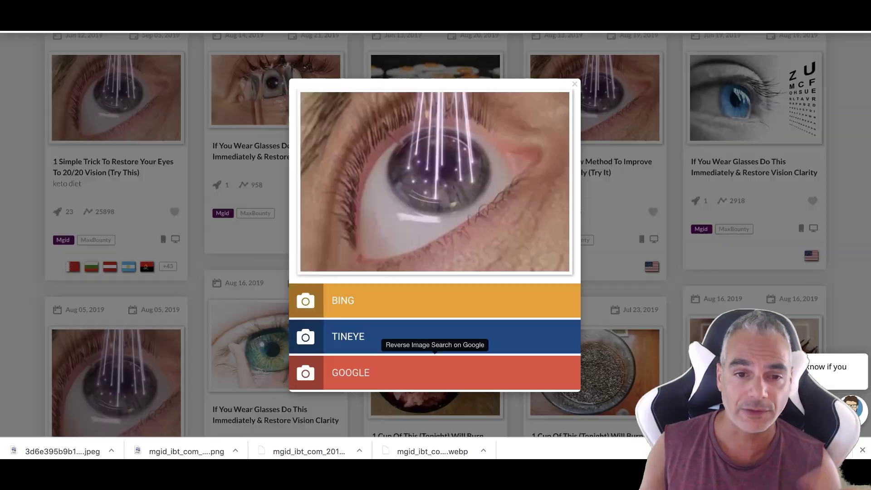
Dismiss the reverse image search dialog and examine the affiliate network filter choices and the MaxBounty vision ads running on MGID.
{"action": "left_click", "coordinate": [608, 146]}
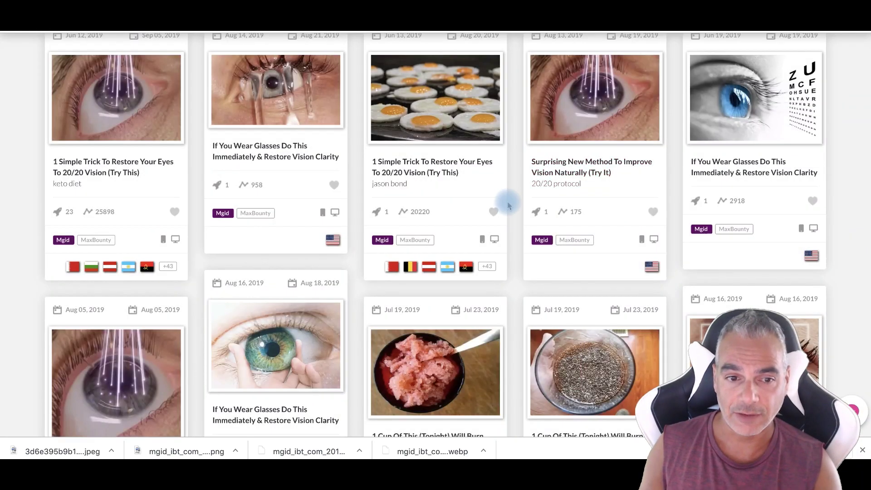
{"action": "scroll", "coordinate": [510, 200], "scroll_direction": "up", "scroll_amount": 2}
{"action": "scroll", "coordinate": [301, 274], "scroll_direction": "down", "scroll_amount": 1}
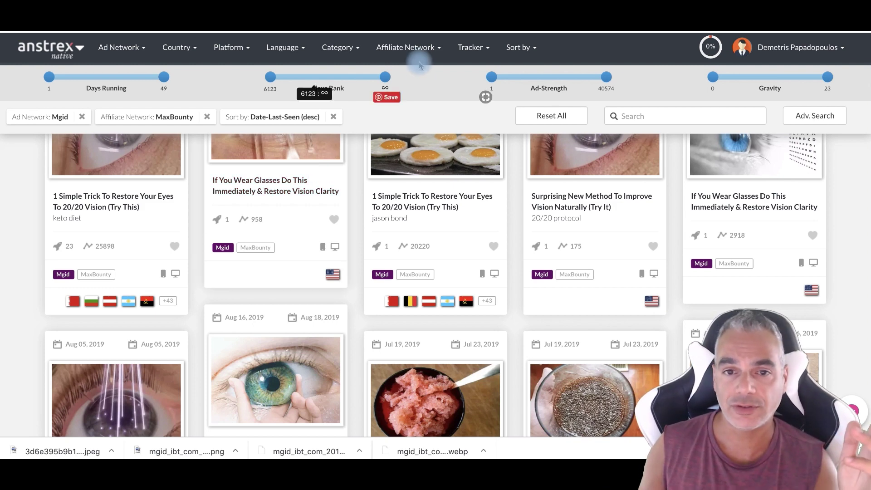
{"action": "left_click", "coordinate": [421, 48]}
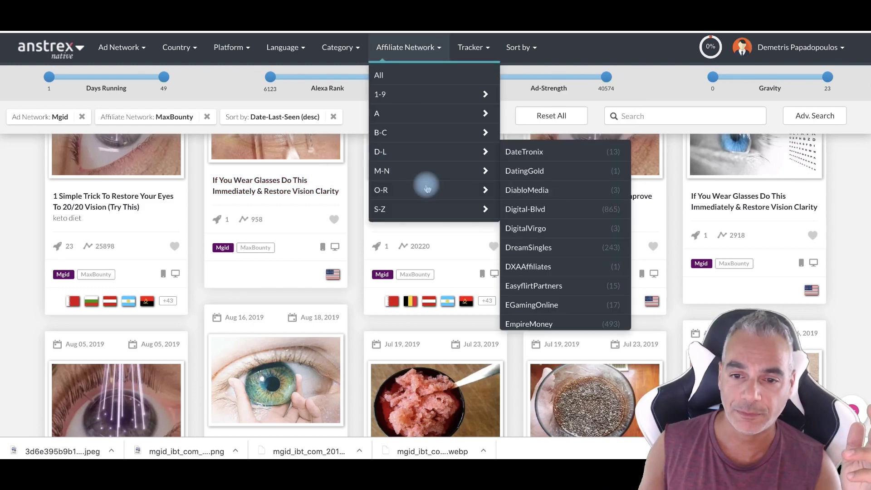
{"action": "scroll", "coordinate": [422, 208], "scroll_direction": "down", "scroll_amount": 2}
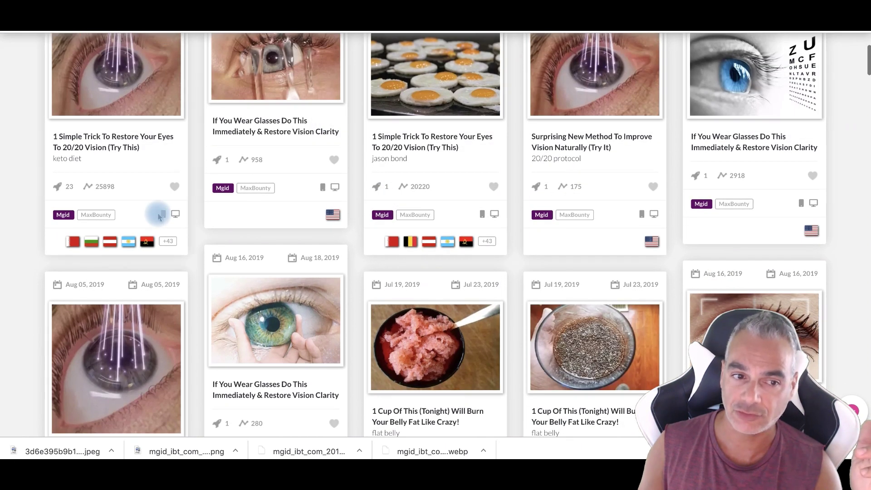
{"action": "scroll", "coordinate": [154, 215], "scroll_direction": "up", "scroll_amount": 2}
{"action": "scroll", "coordinate": [104, 247], "scroll_direction": "up", "scroll_amount": 1}
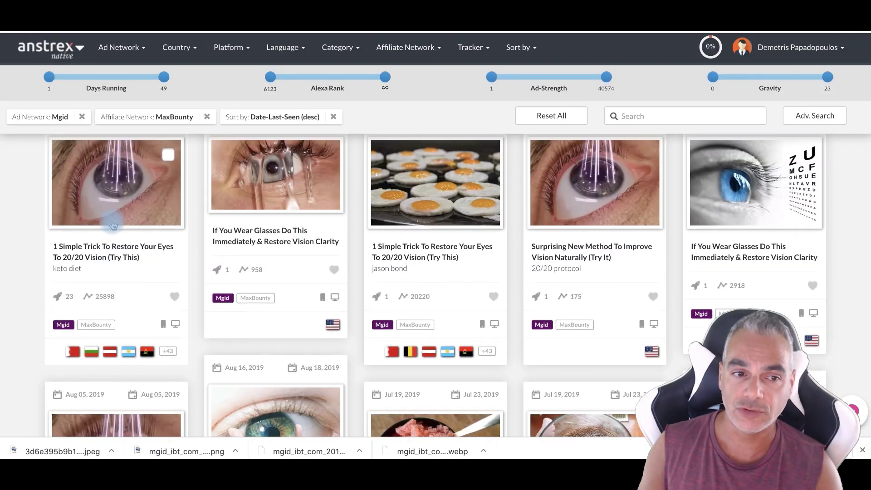